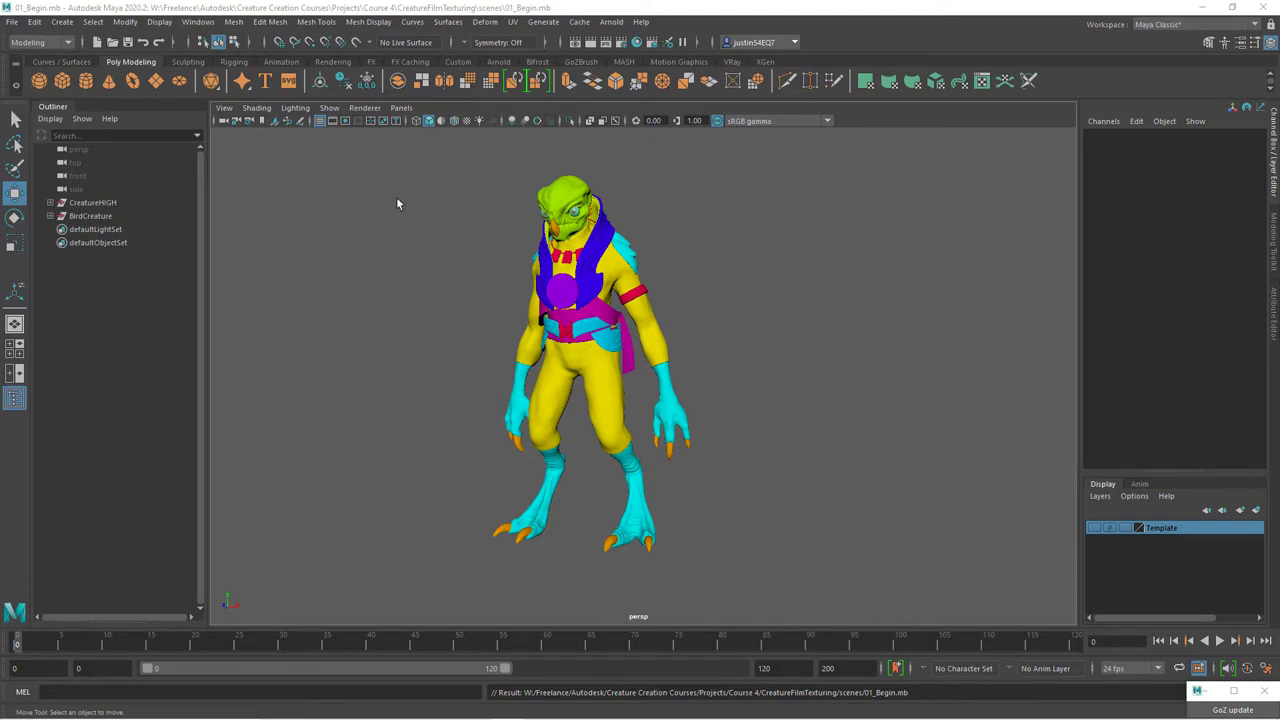
# - Hide the BirdCreature group and make the Template layer visible to display the high-resolution creature
pyautogui.moveTo(371, 234); pyautogui.dragTo(841, 559)
pyautogui.click(746, 353)
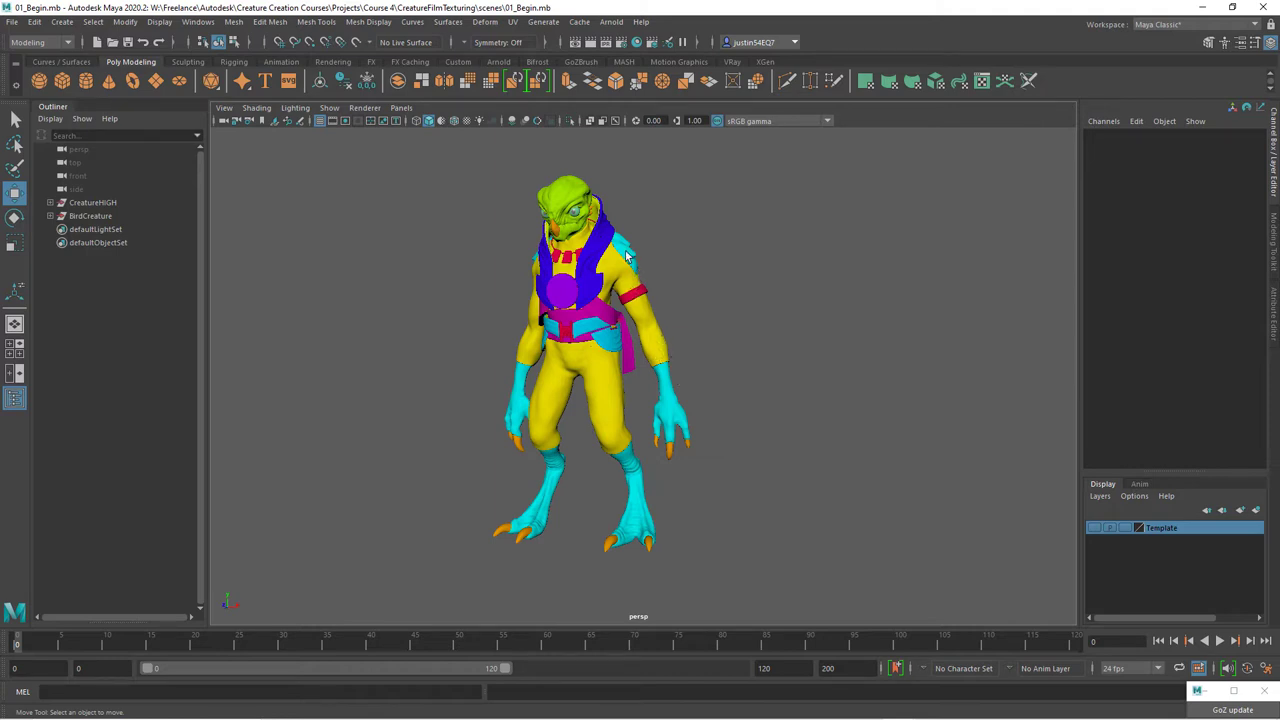
pyautogui.keyDown('alt'); pyautogui.moveTo(605, 362); pyautogui.dragTo(690, 365); pyautogui.keyUp('alt')
pyautogui.scroll(3, 678, 358)
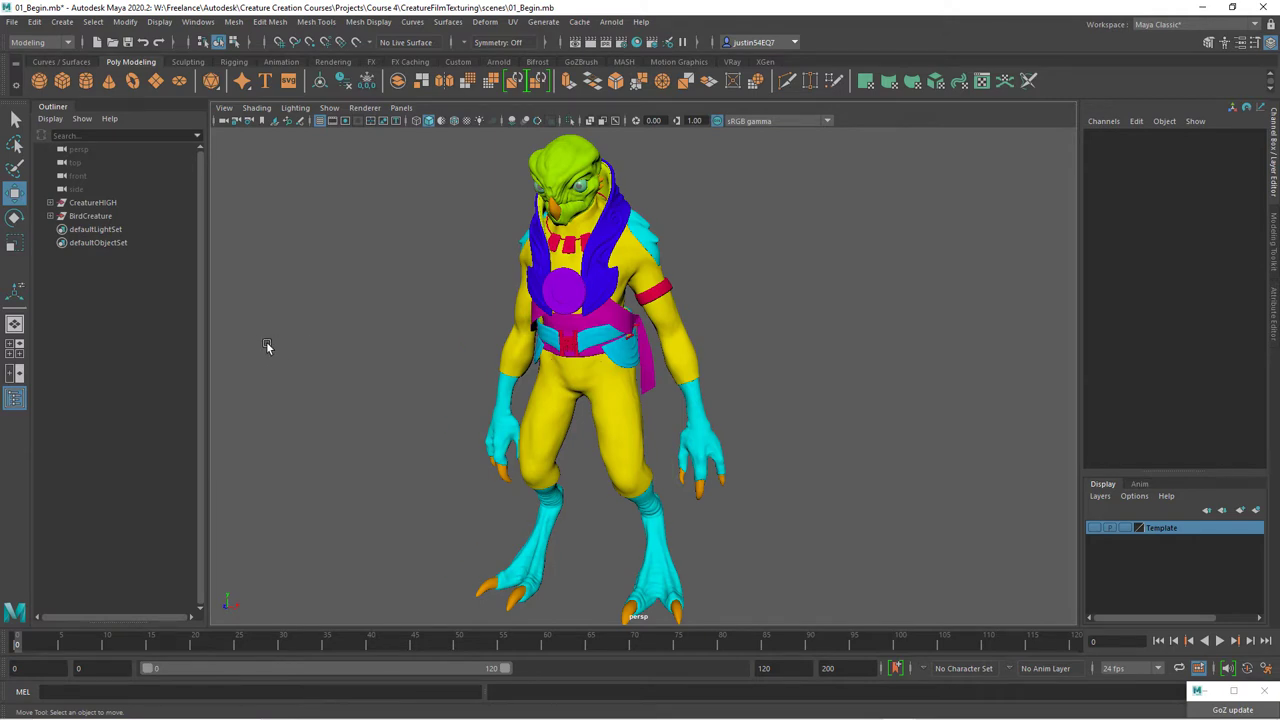
pyautogui.click(91, 215)
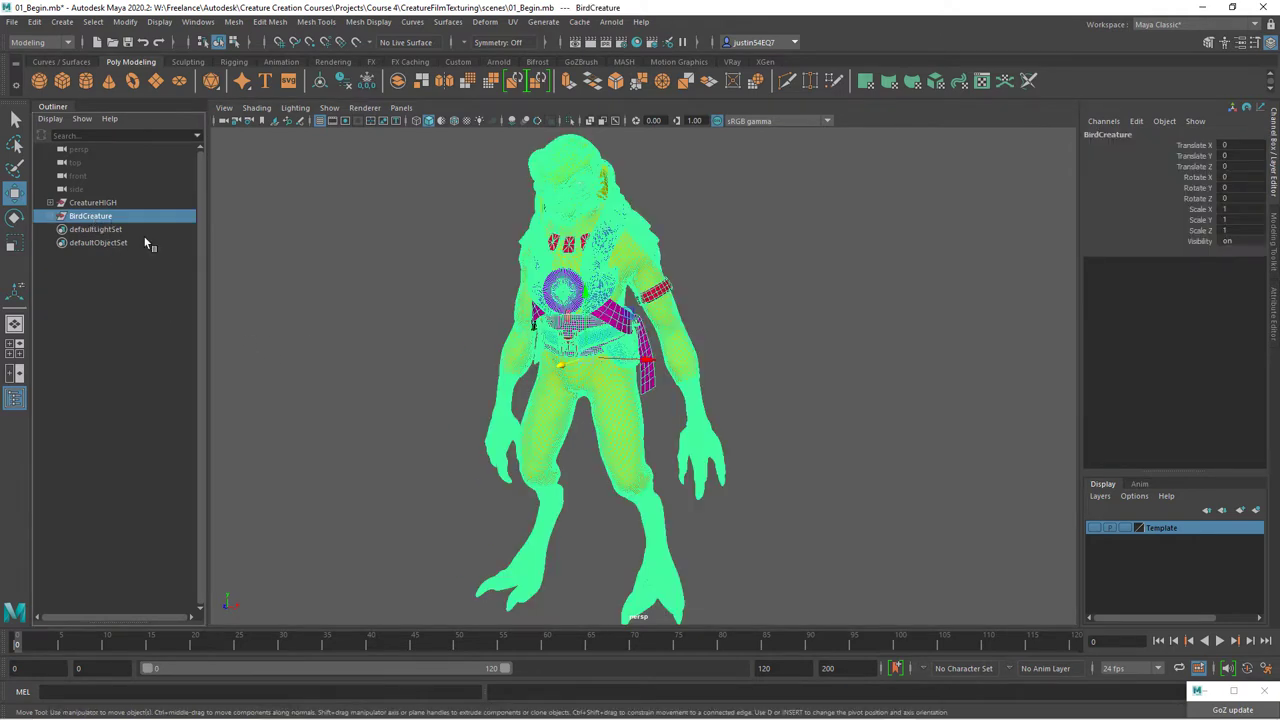
pyautogui.click(411, 294)
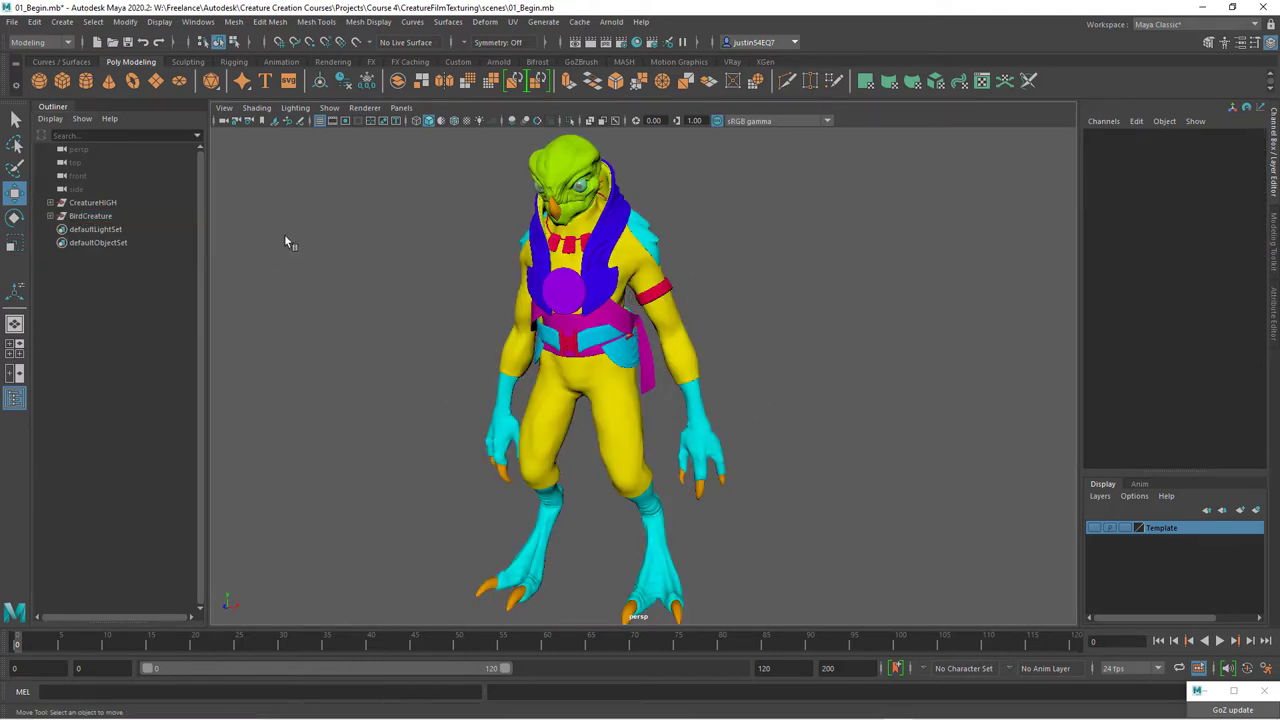
pyautogui.click(98, 218)
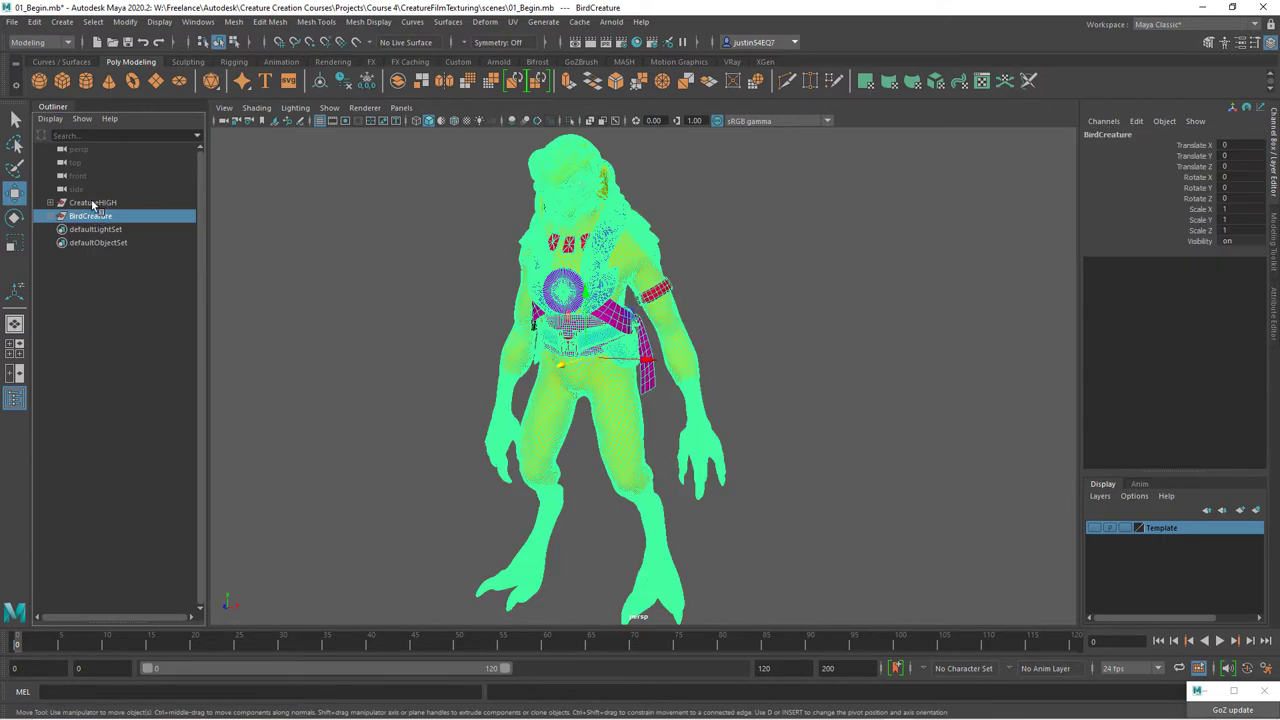
pyautogui.hotkey('ctrl', 'h')
pyautogui.click(1094, 528)
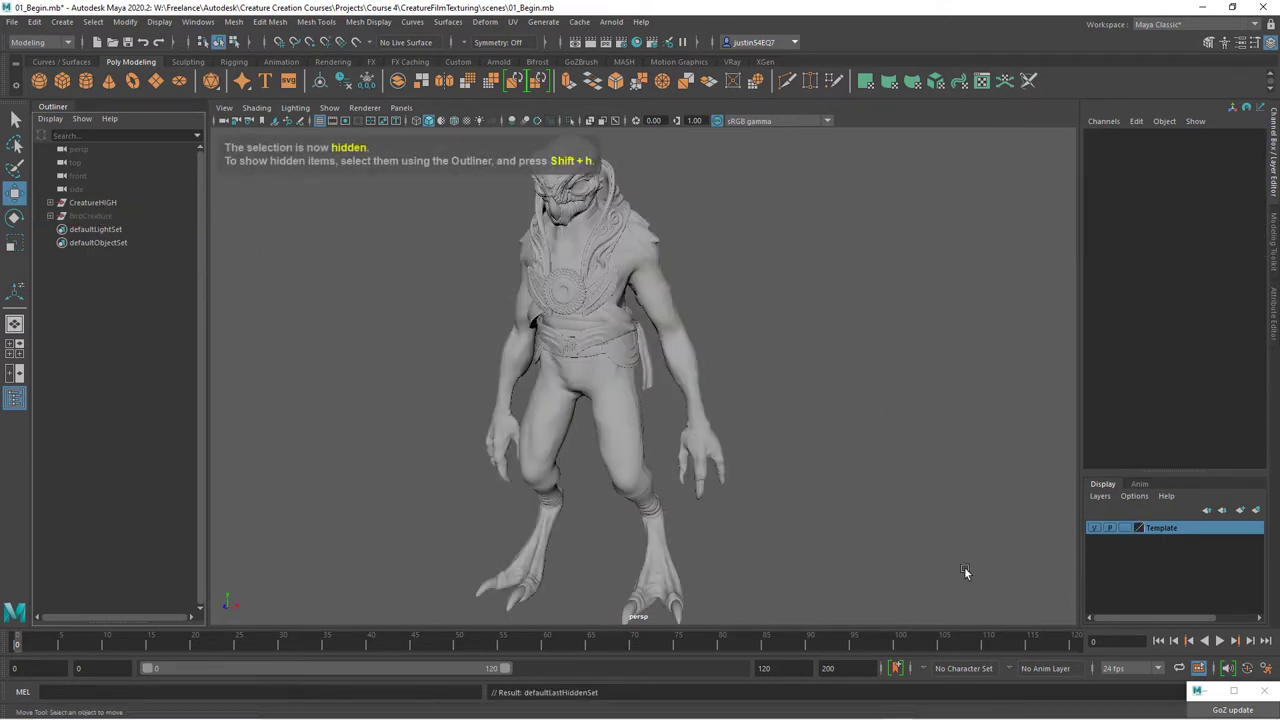
# - Examine the meshes and their names in the CreatureHIGH group, including jumpsuit, body, medallion, head, cowl_wood_final and belt_wood
pyautogui.click(637, 257)
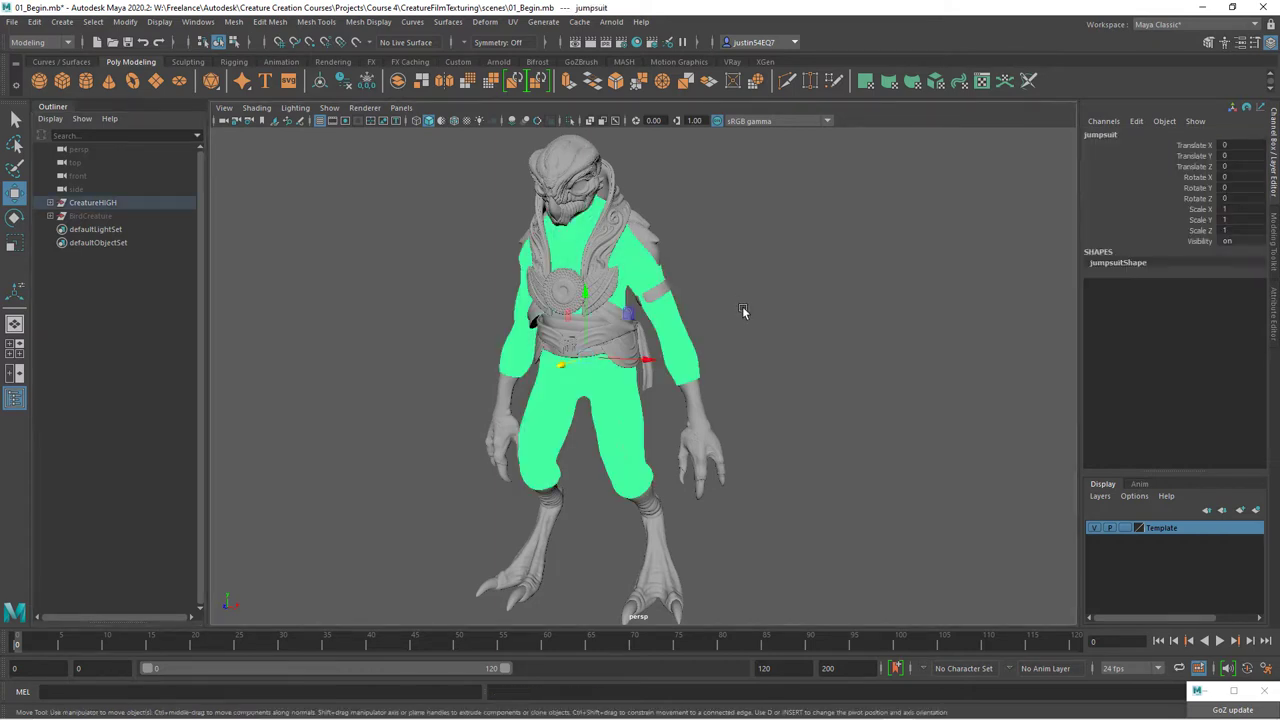
pyautogui.click(742, 311)
pyautogui.click(97, 203)
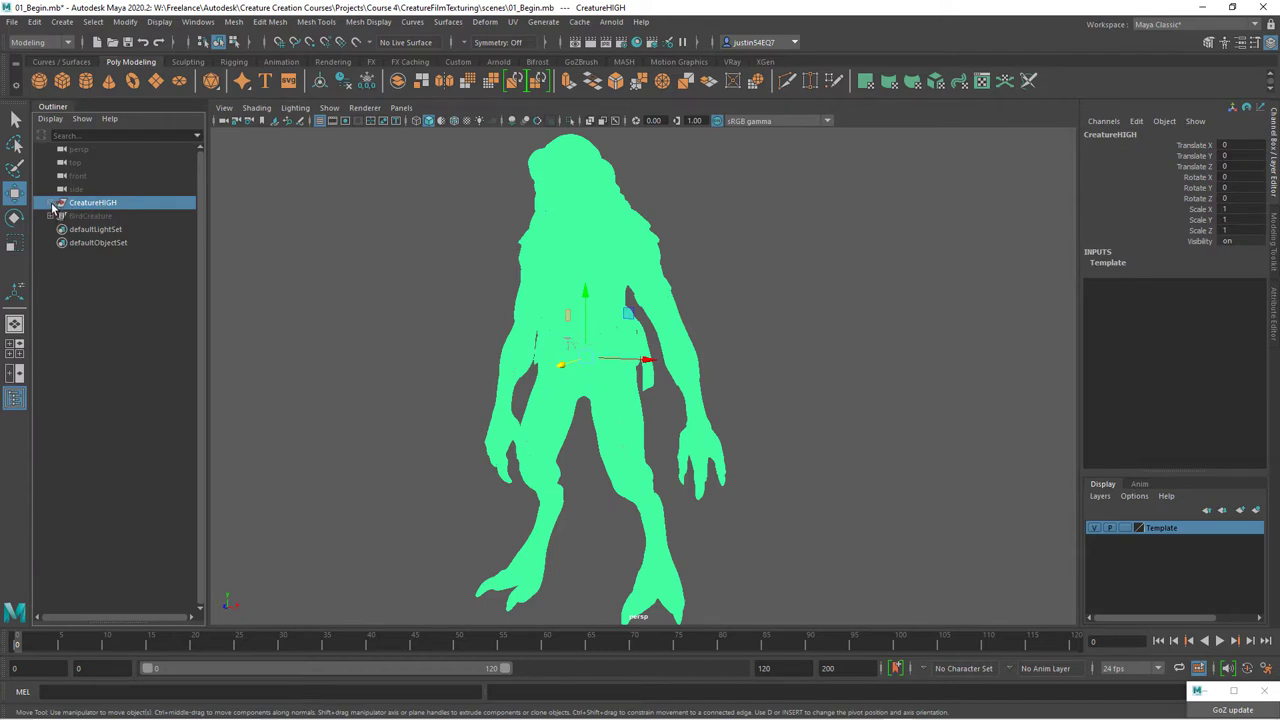
pyautogui.click(52, 204)
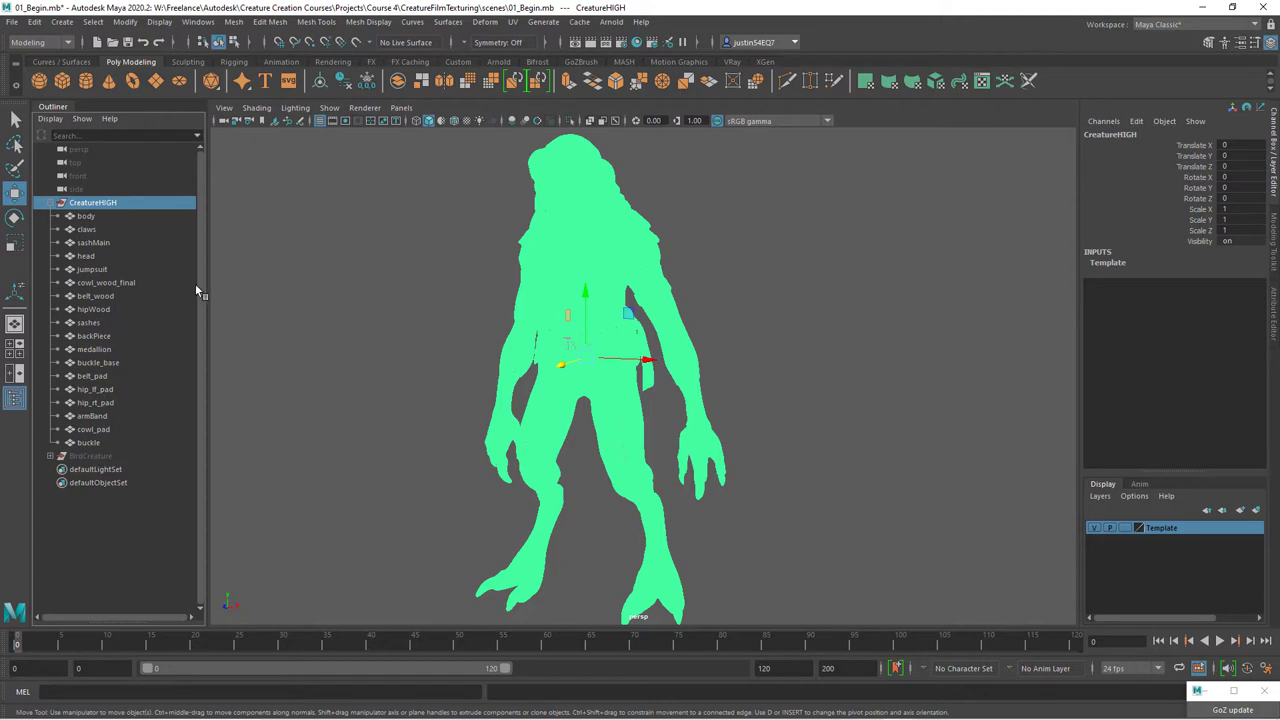
pyautogui.click(90, 218)
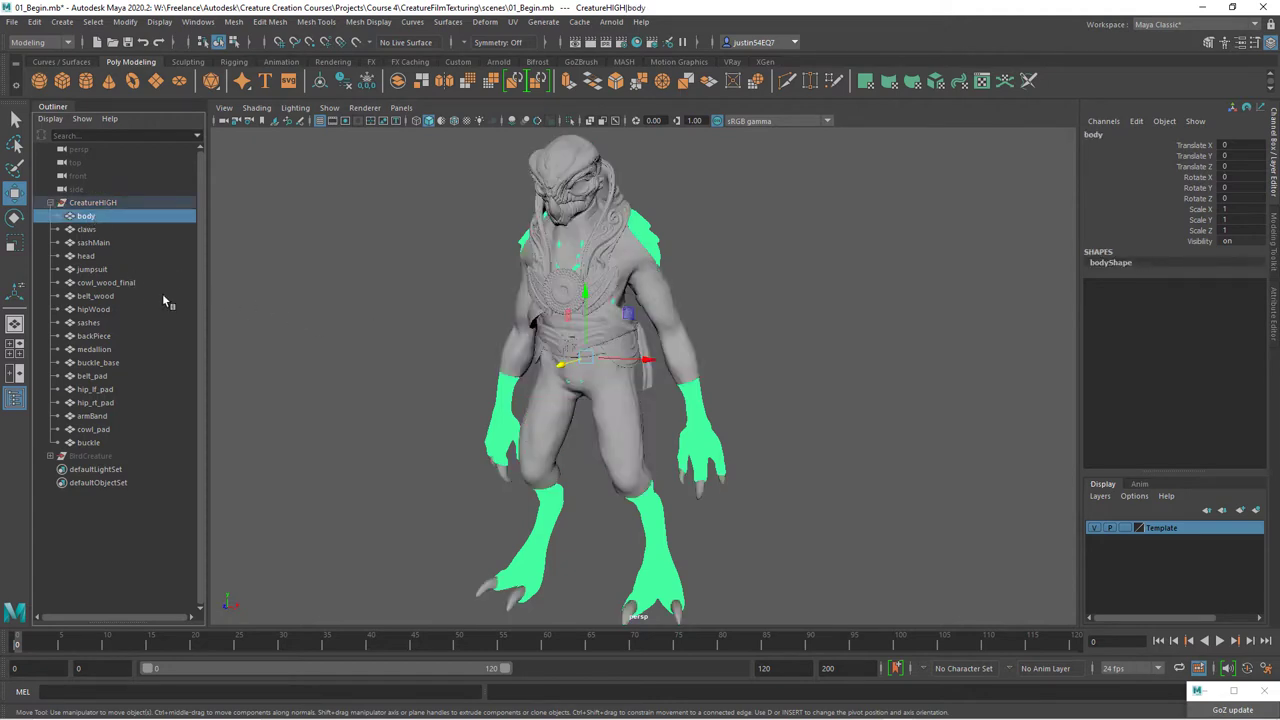
pyautogui.keyDown('shift'); pyautogui.click(113, 349); pyautogui.keyUp('shift')
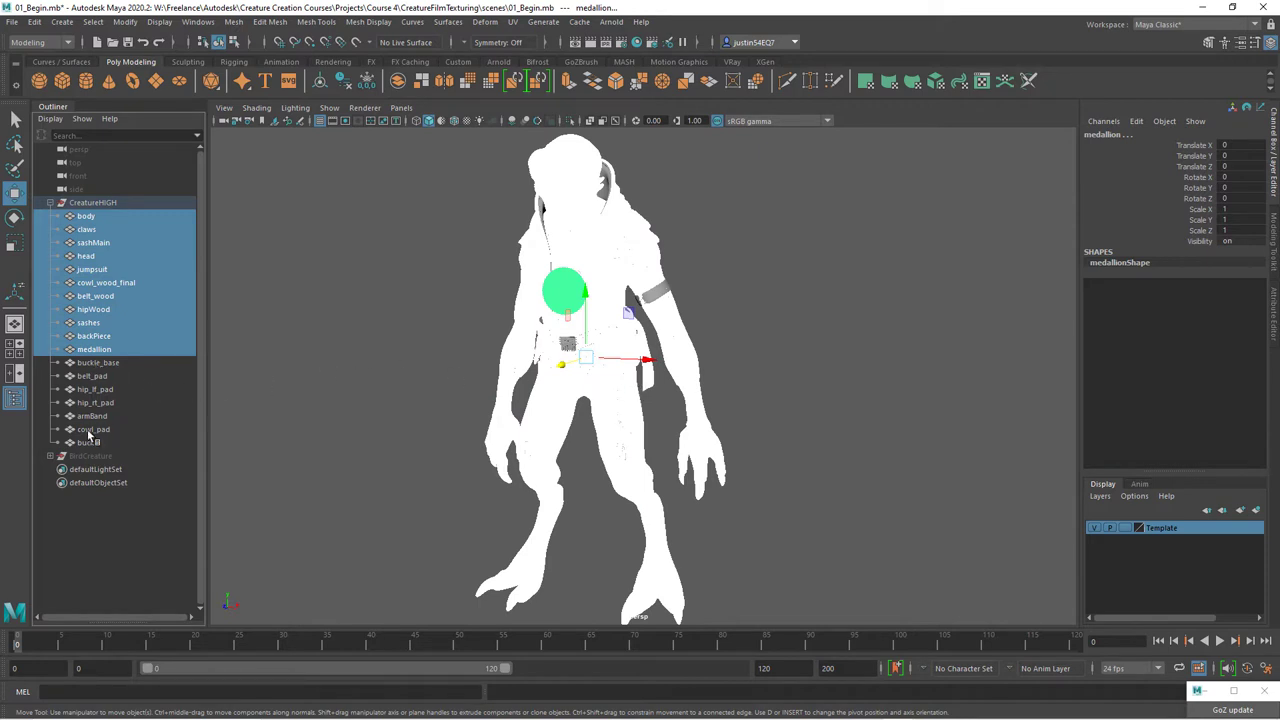
pyautogui.click(313, 401)
pyautogui.click(93, 457)
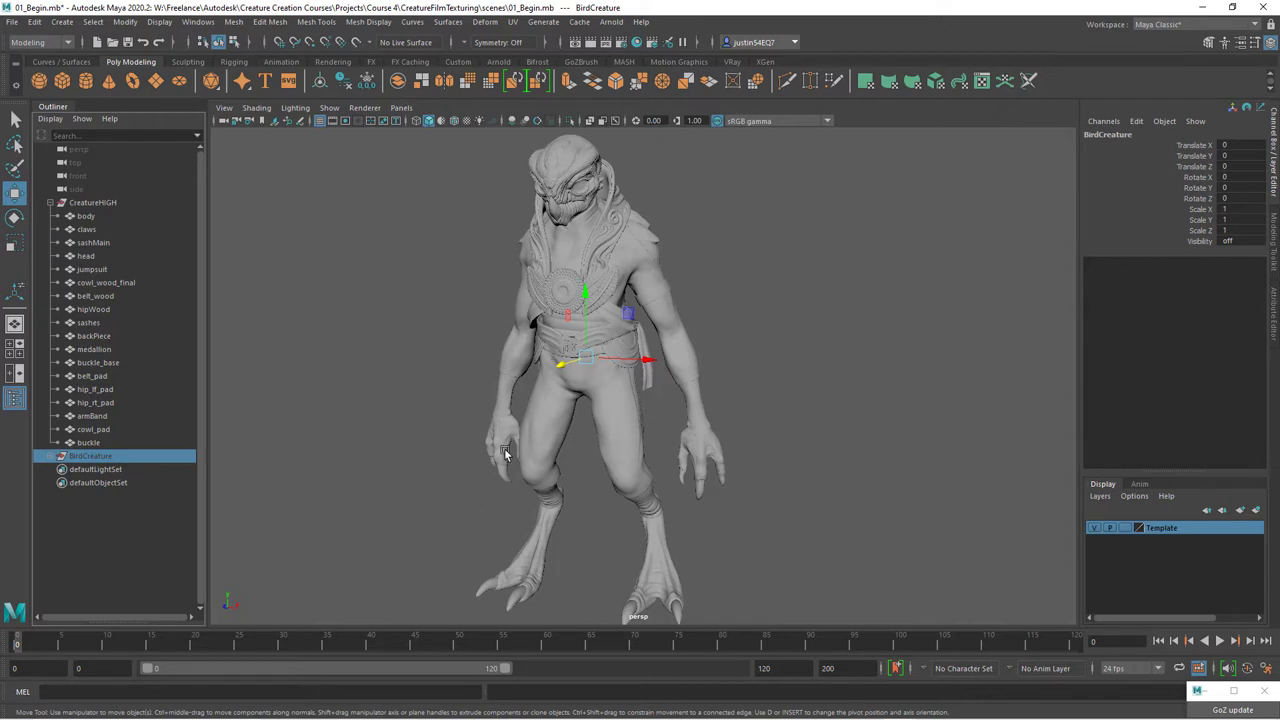
pyautogui.click(86, 216)
pyautogui.click(105, 282)
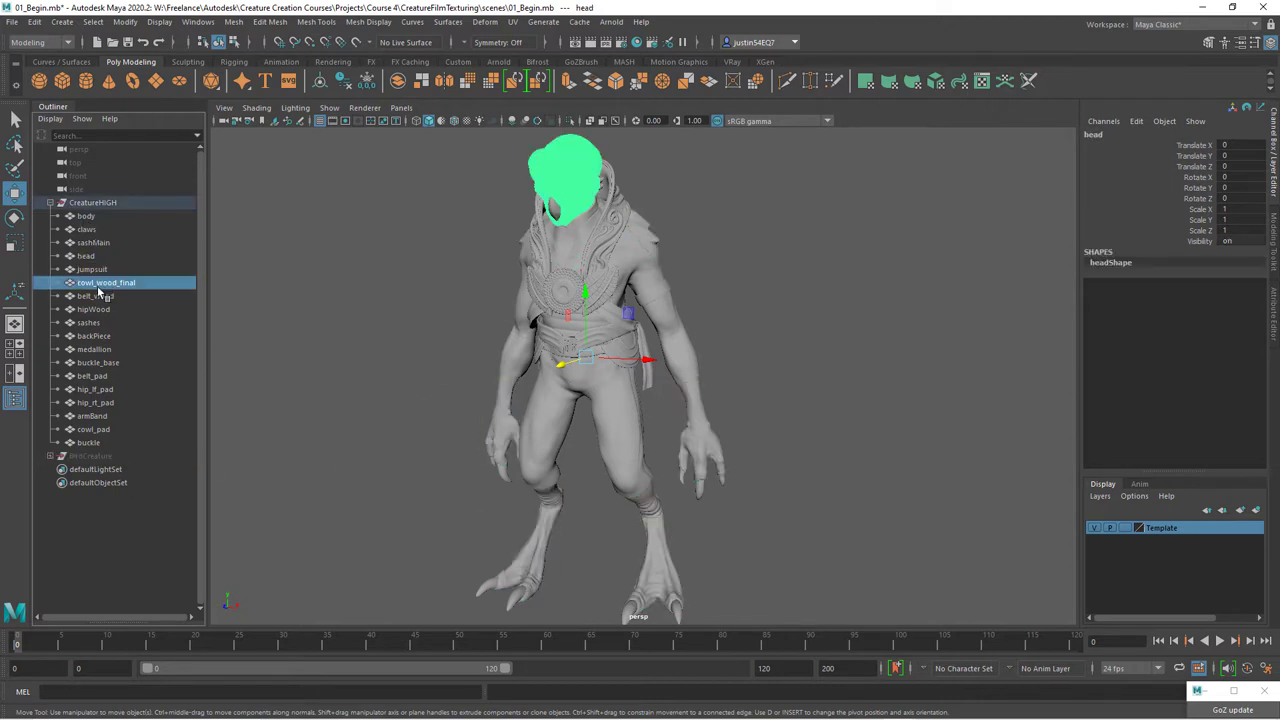
pyautogui.click(95, 296)
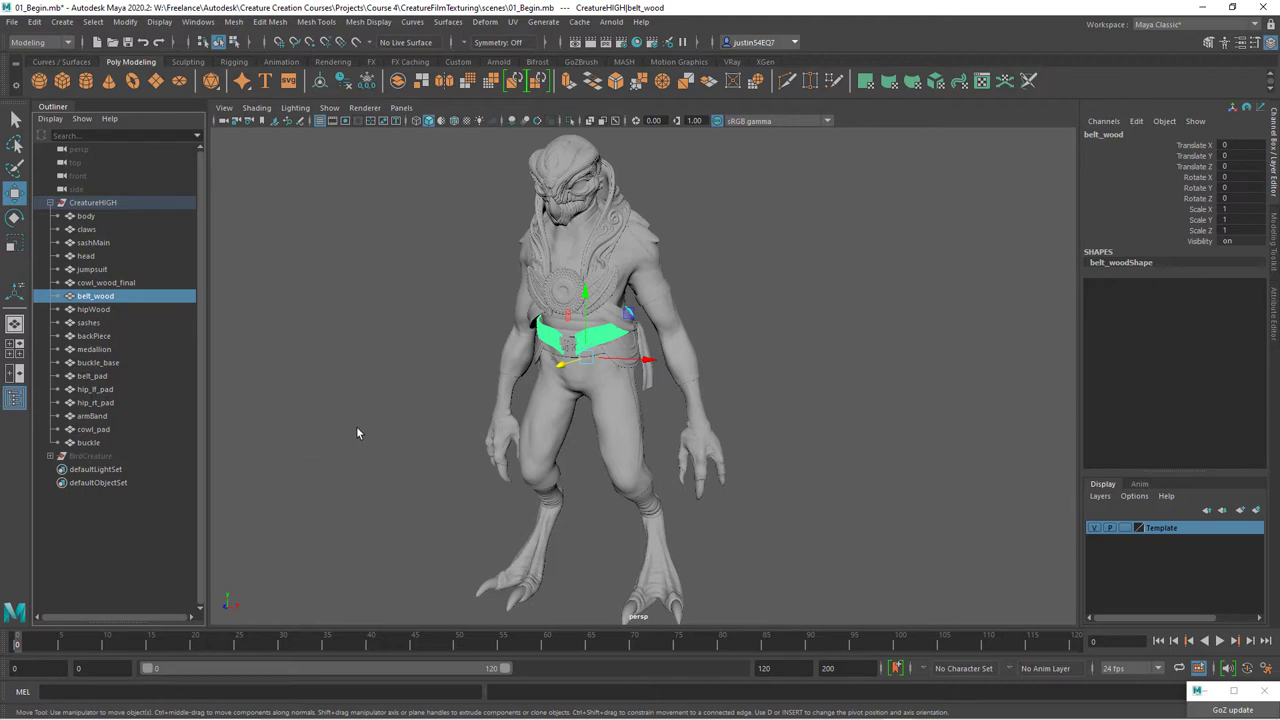
pyautogui.click(335, 361)
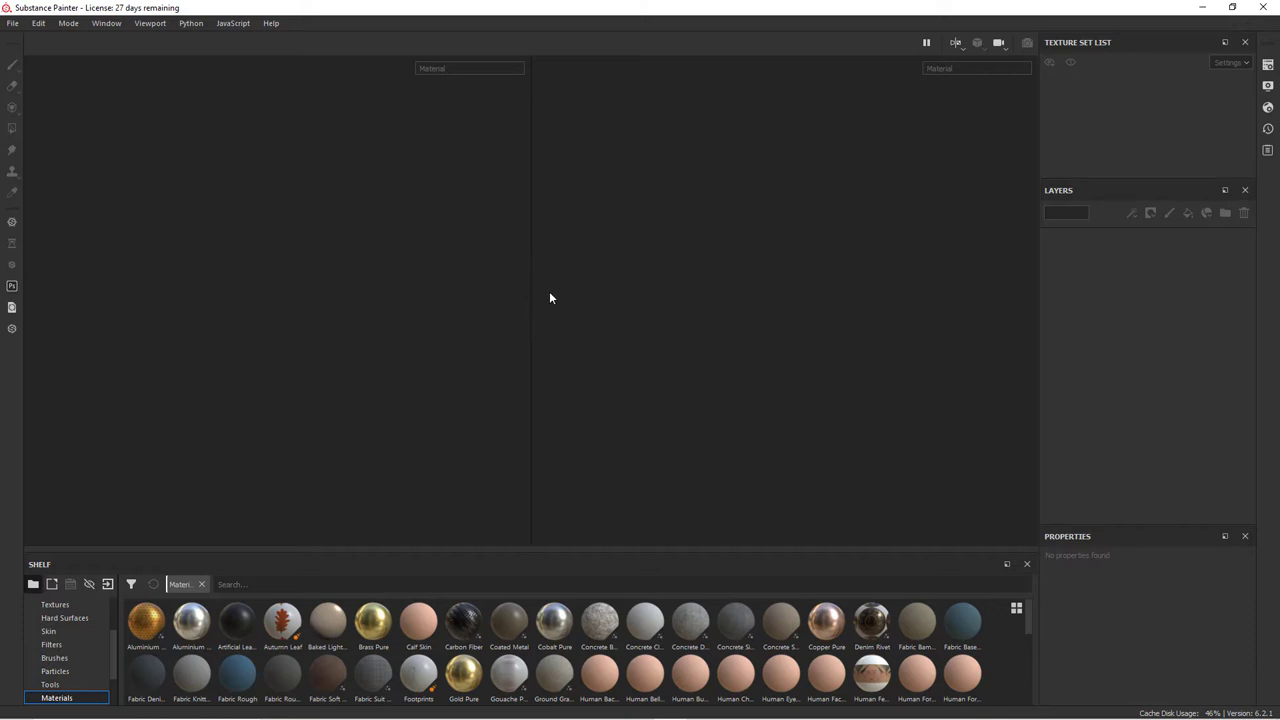
# - Switch to Substance Painter and start a new project using BirdCreature_Start.fbx from the scenes folder as its mesh
pyautogui.click(13, 23)
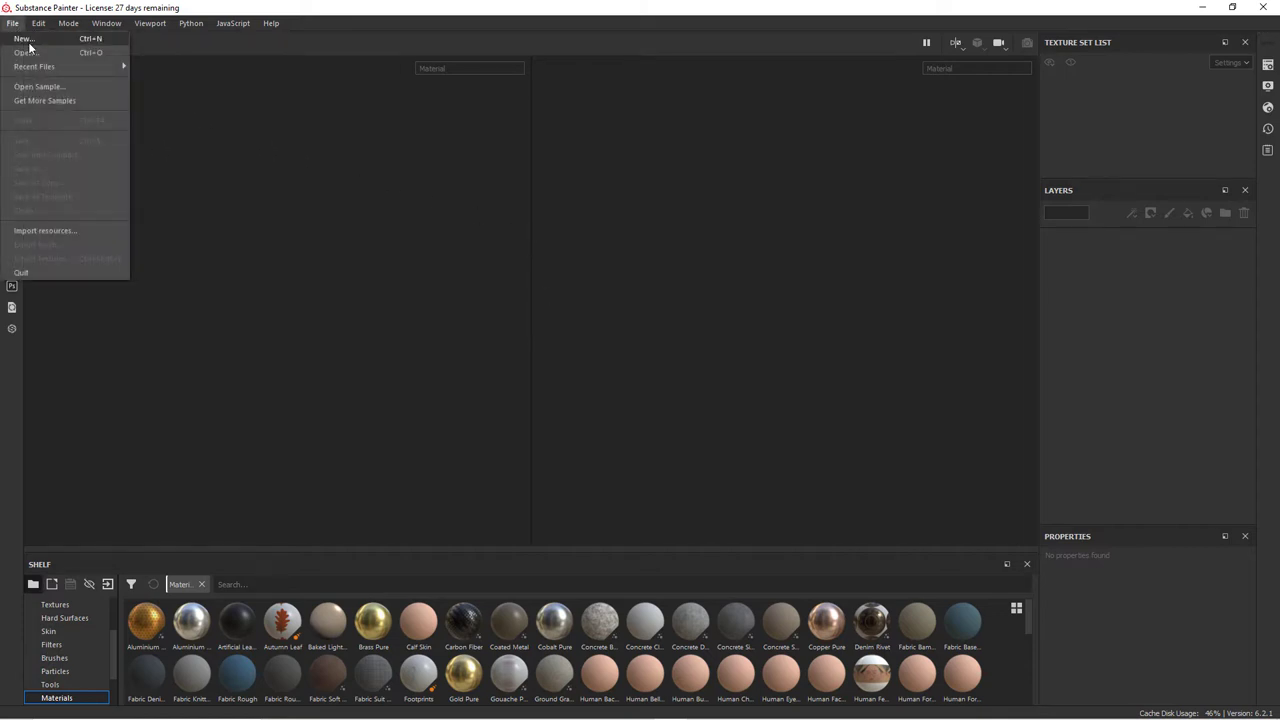
pyautogui.click(24, 39)
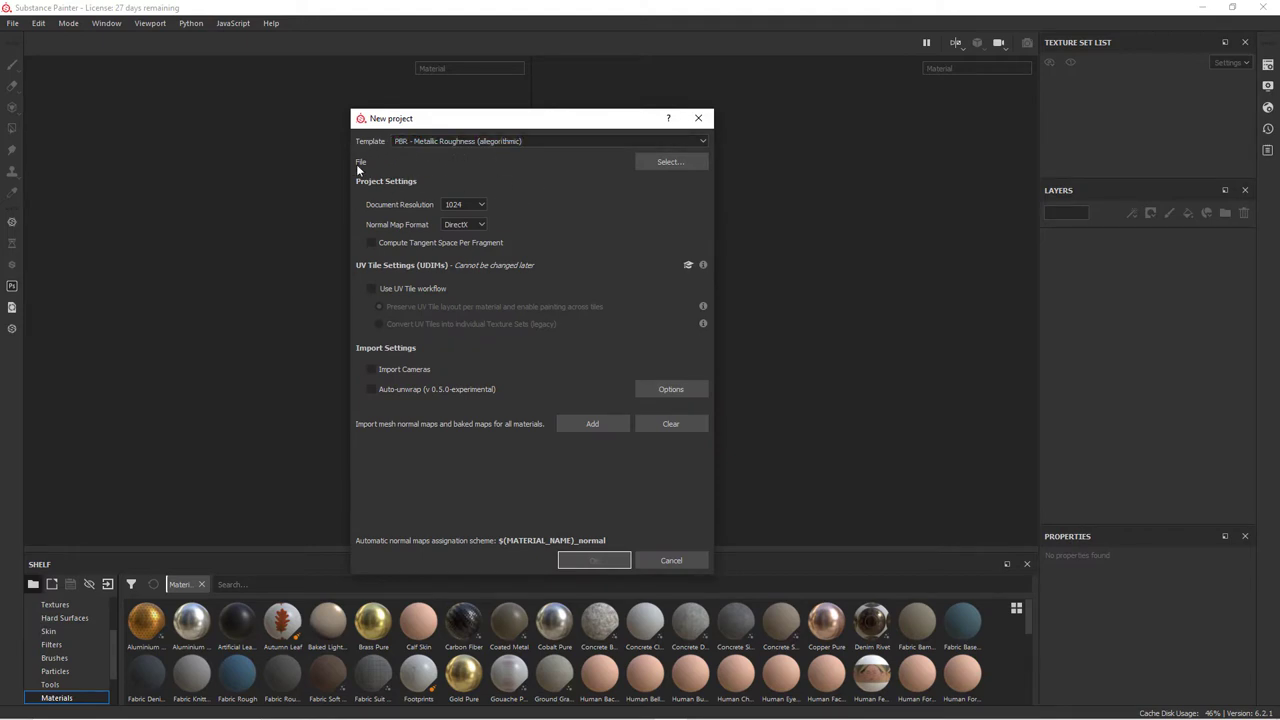
pyautogui.click(670, 163)
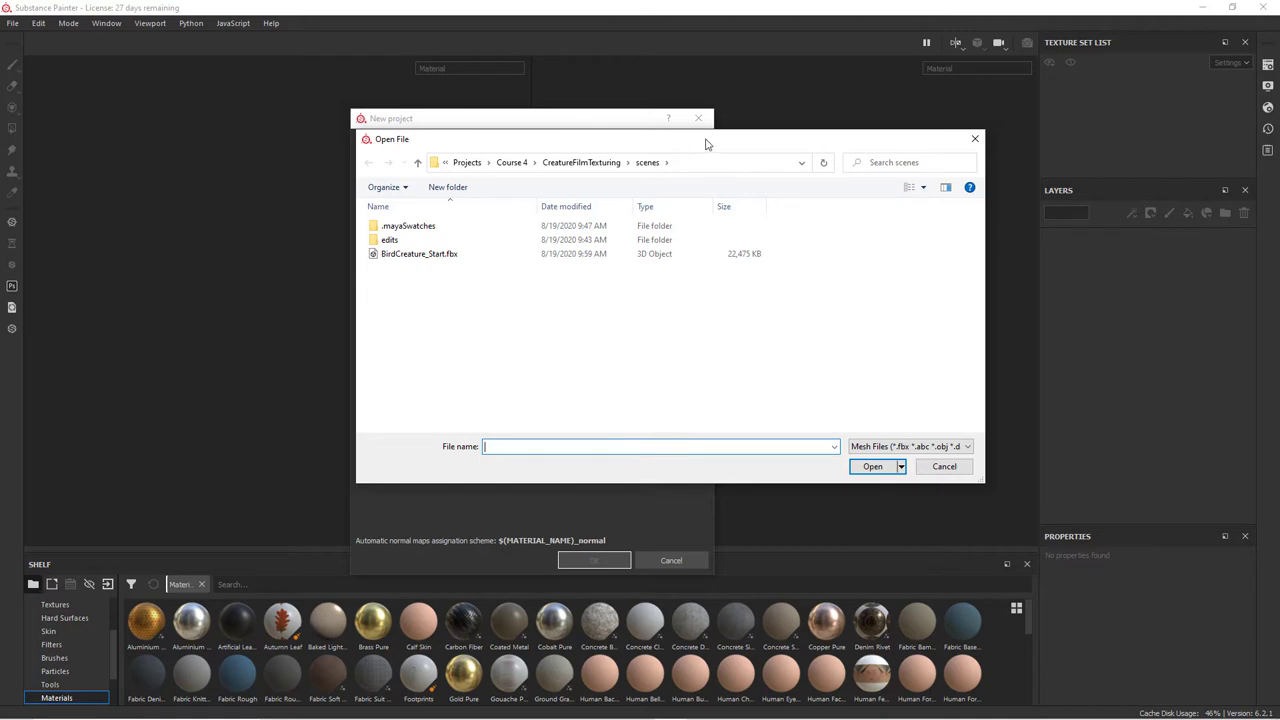
pyautogui.moveTo(705, 144); pyautogui.dragTo(603, 109)
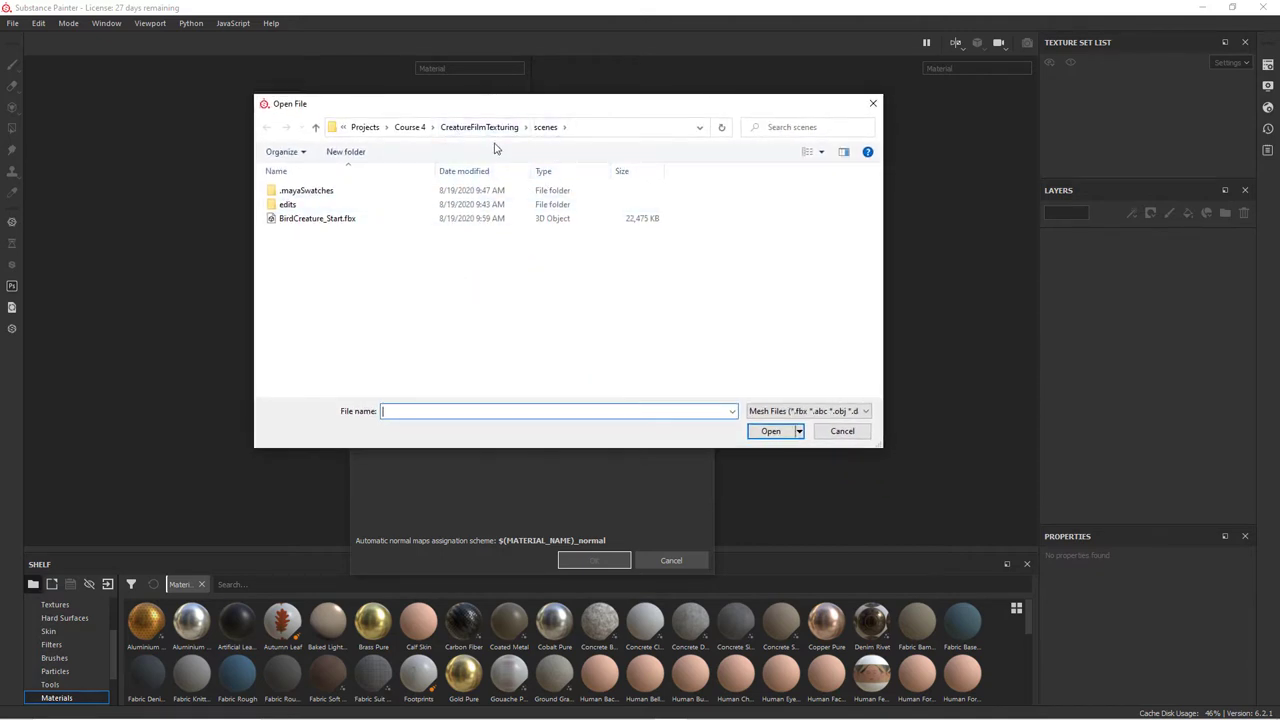
pyautogui.click(313, 220)
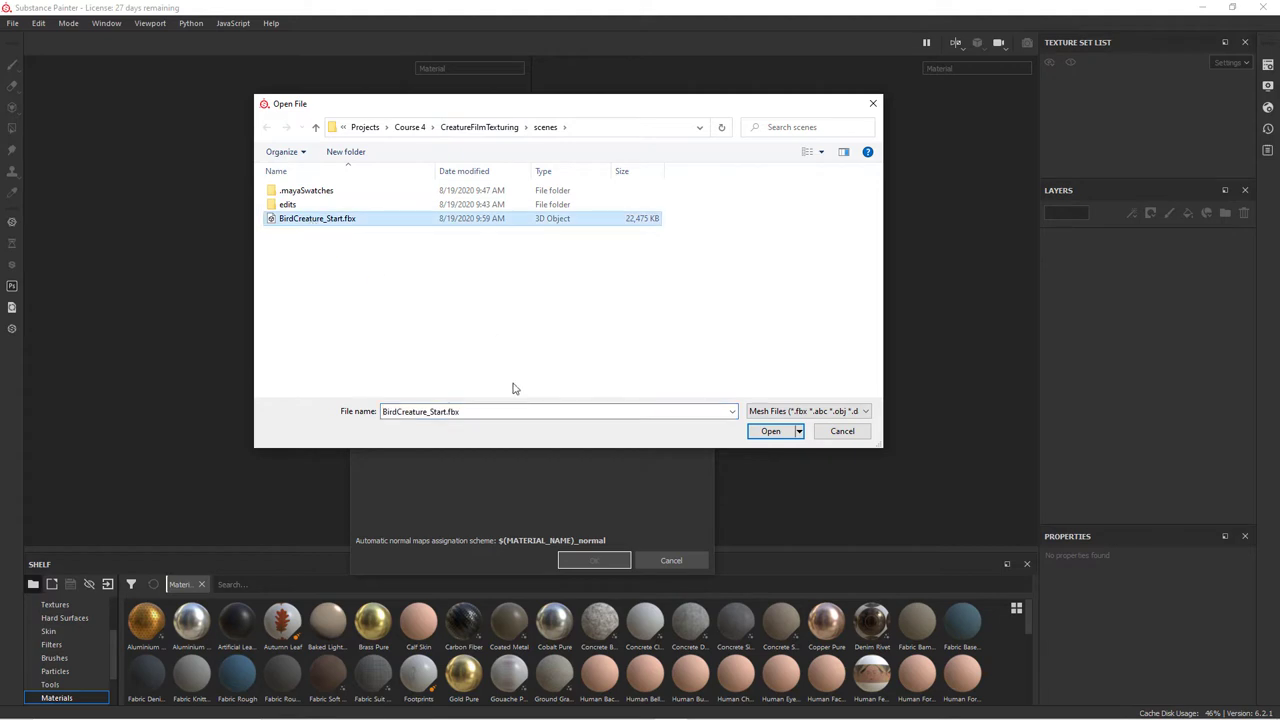
pyautogui.click(770, 431)
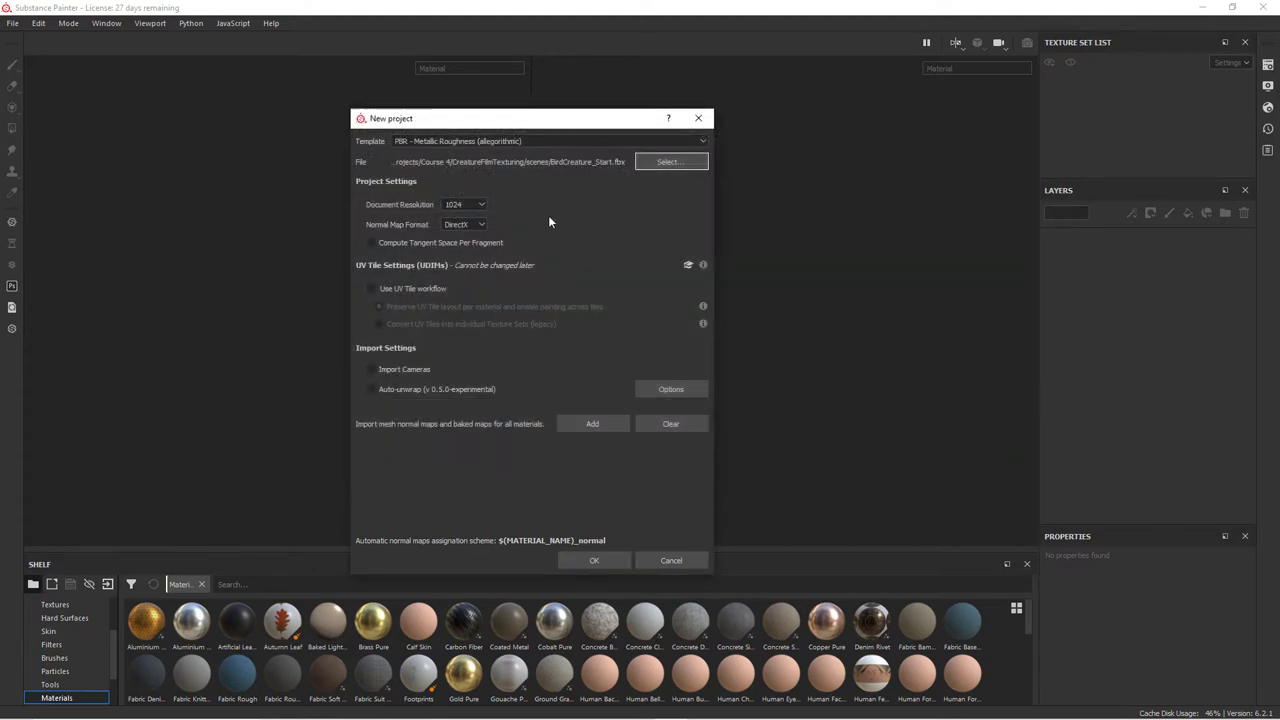
# - Set the document resolution to 2048 and create the project with the PBR - Metallic Roughness template
pyautogui.click(480, 207)
pyautogui.click(470, 243)
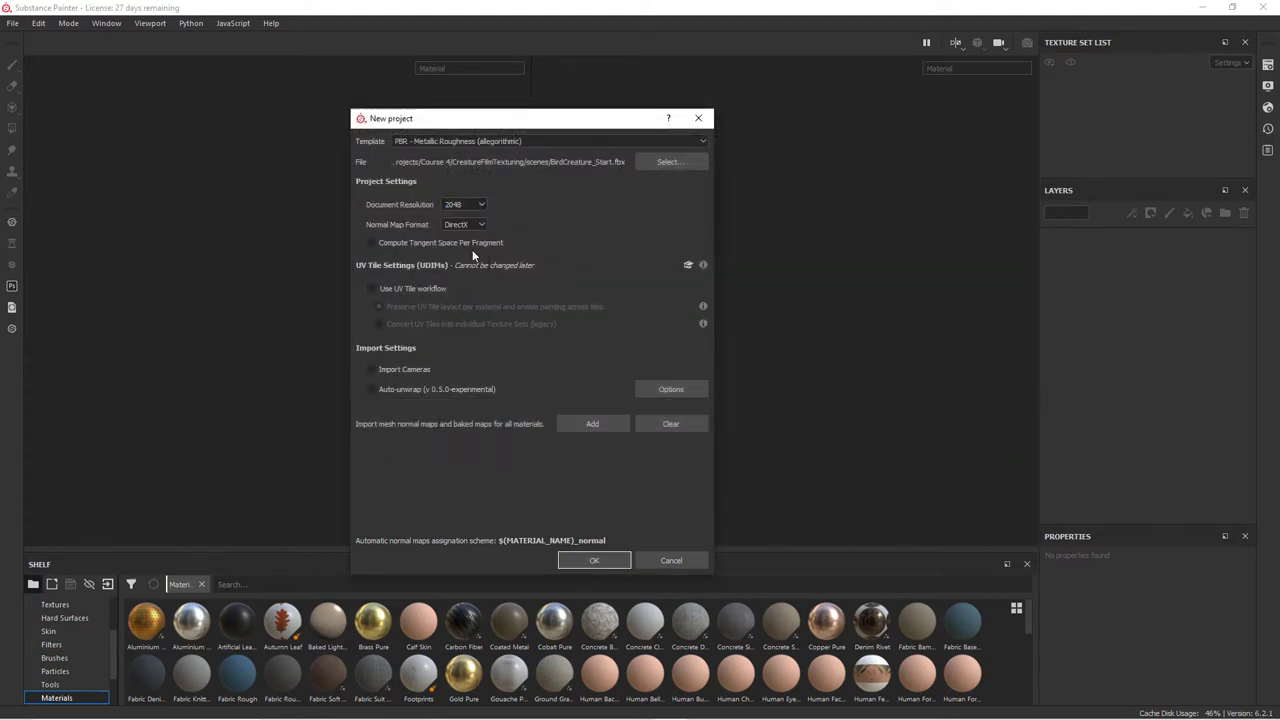
pyautogui.moveTo(703, 266)
pyautogui.click(606, 560)
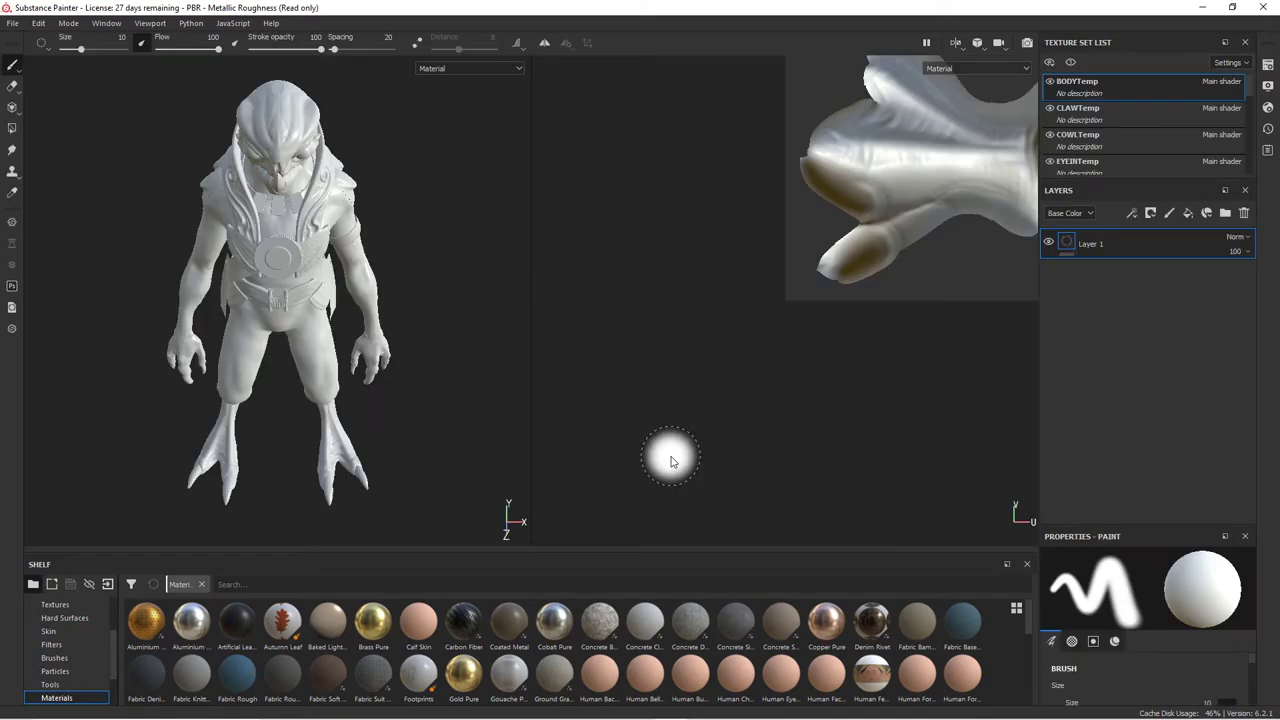
# - View the imported creature from the side and enlarge the texture set list to show more entries
pyautogui.keyDown('alt'); pyautogui.moveTo(450, 291); pyautogui.dragTo(393, 252); pyautogui.keyUp('alt')
pyautogui.keyDown('alt'); pyautogui.moveTo(403, 237); pyautogui.dragTo(414, 274, button='middle'); pyautogui.keyUp('alt')
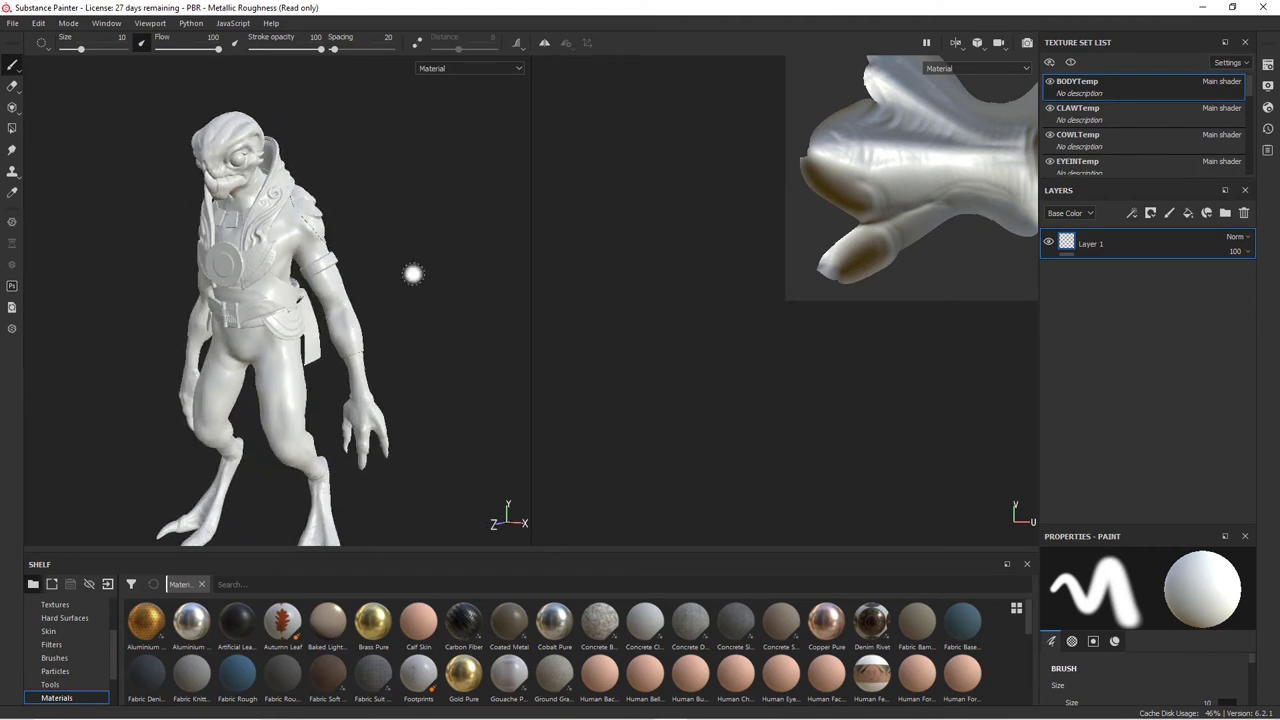
pyautogui.keyDown('alt'); pyautogui.moveTo(406, 280); pyautogui.dragTo(270, 232); pyautogui.keyUp('alt')
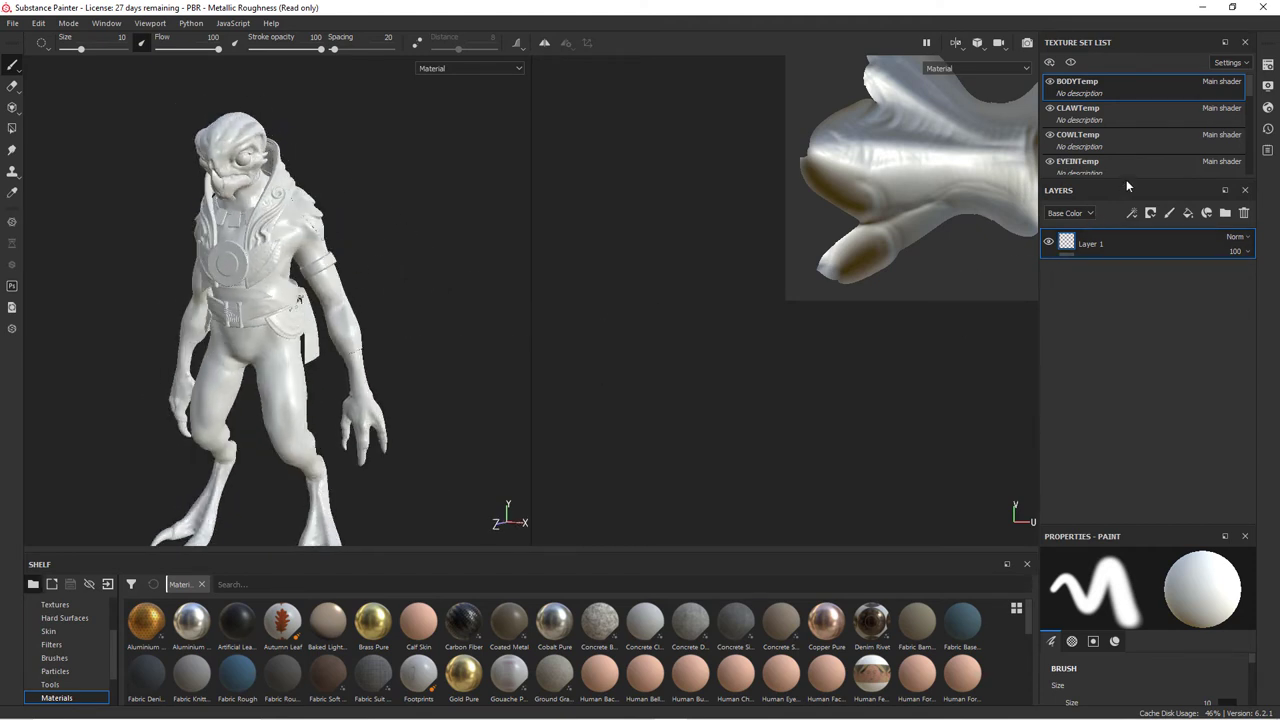
pyautogui.moveTo(1128, 184); pyautogui.dragTo(1128, 290)
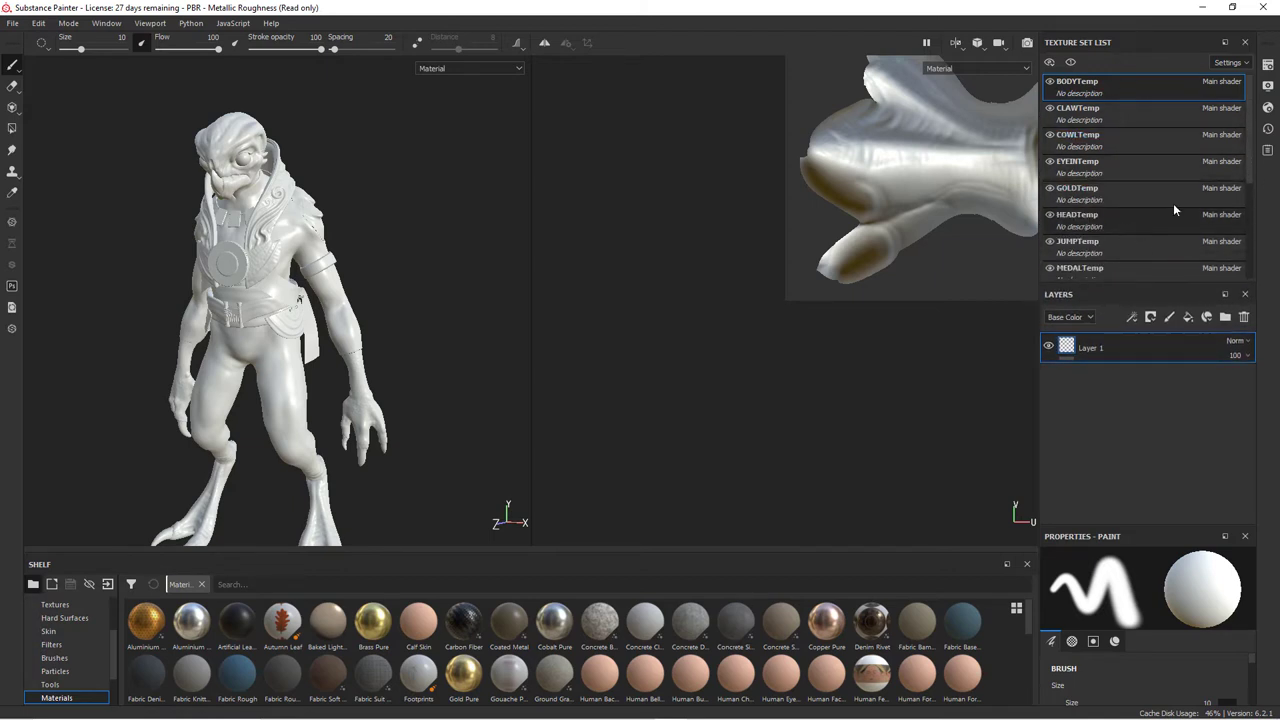
pyautogui.doubleClick(1055, 85)
pyautogui.press('Escape')
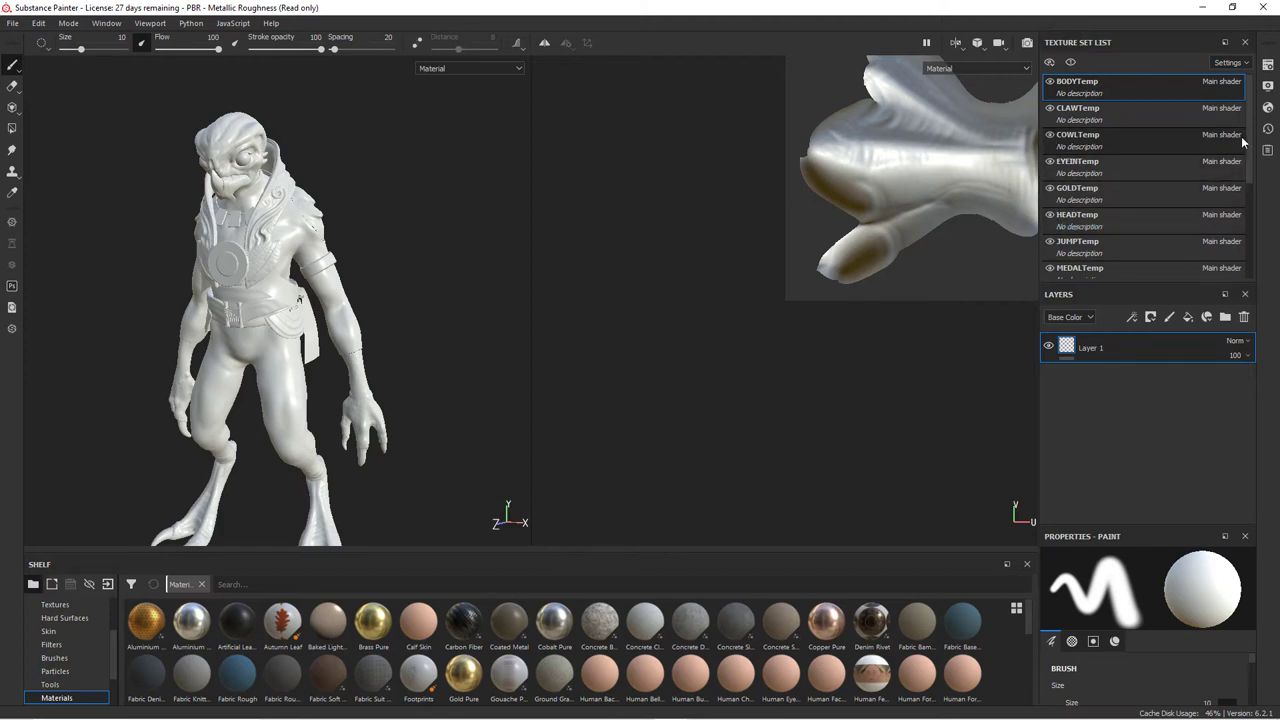
# - Rename the phong2 texture set as EYEOUT
pyautogui.moveTo(1250, 158); pyautogui.dragTo(1250, 190)
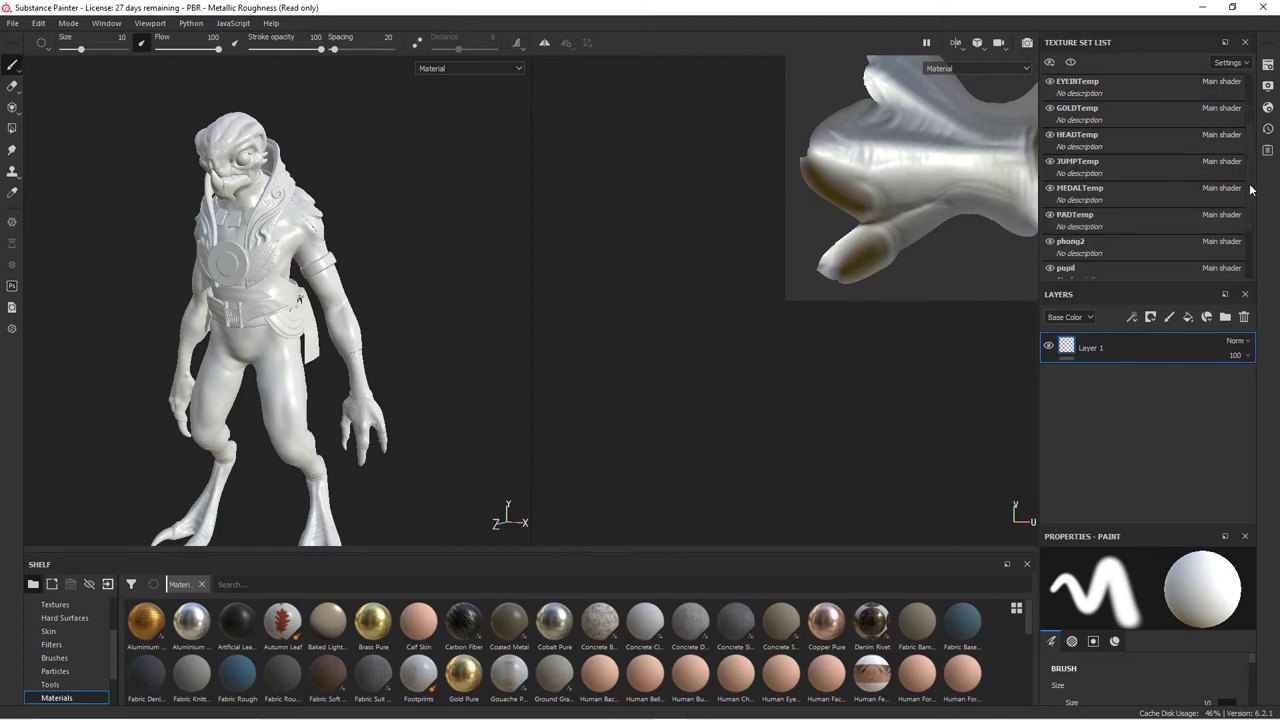
pyautogui.click(1050, 243)
pyautogui.doubleClick(1068, 242)
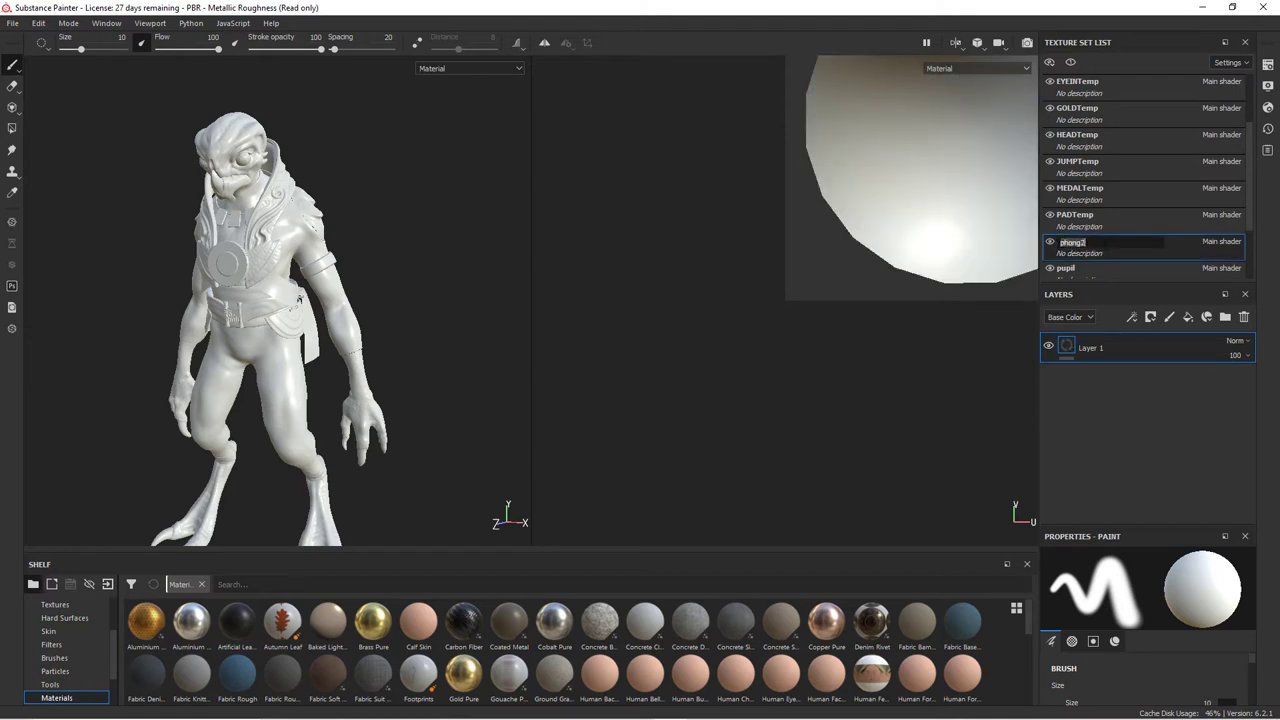
pyautogui.write('EYEOUT')
pyautogui.press('Return')
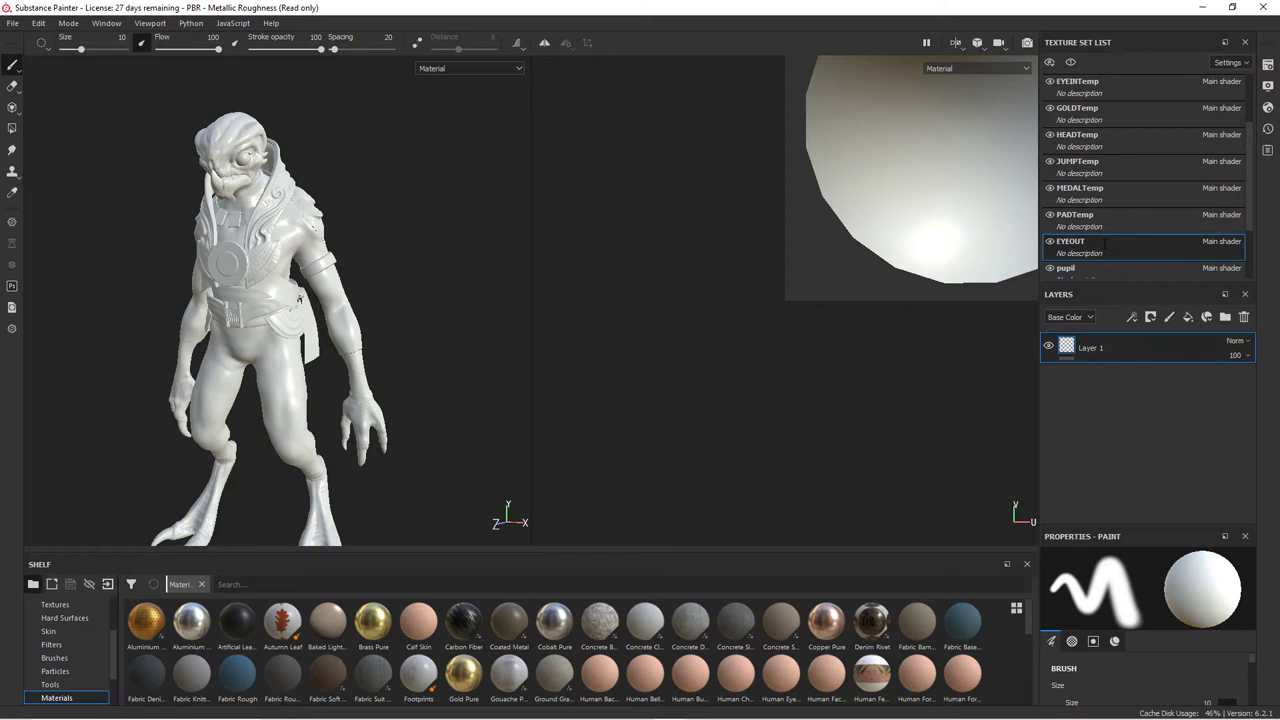
pyautogui.scroll(-2, 1053, 248)
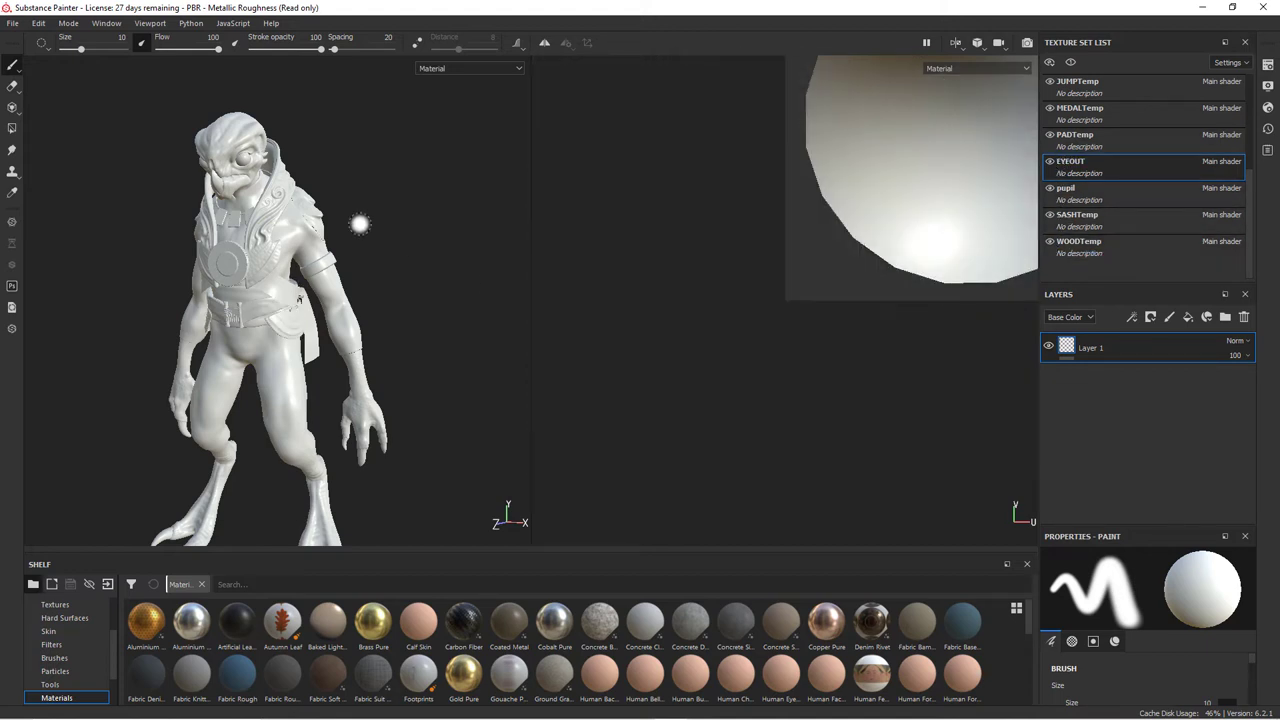
# - Save the project as 01_Begin in the Painter Files folder of Course 4
pyautogui.moveTo(357, 223)
pyautogui.keyDown('alt'); pyautogui.mouseDown()
pyautogui.moveTo(426, 204)
pyautogui.moveTo(359, 211)
pyautogui.mouseUp(); pyautogui.keyUp('alt')
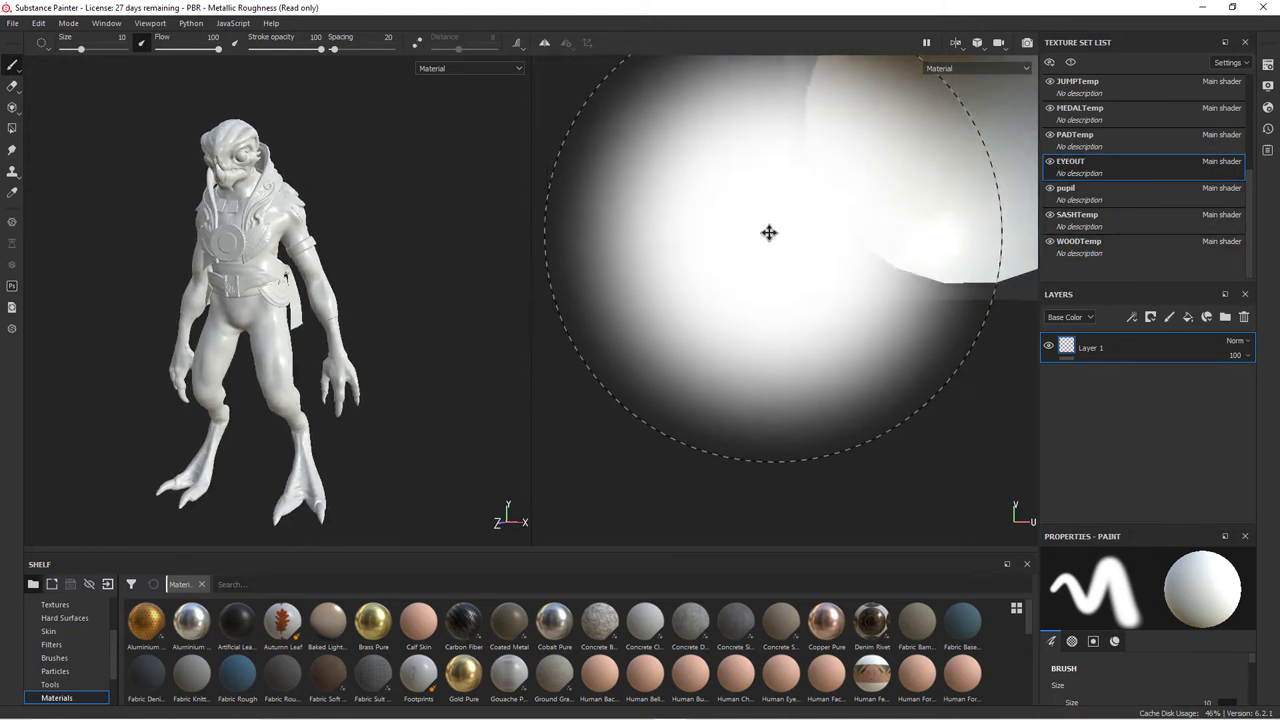
pyautogui.press('f')
pyautogui.click(12, 22)
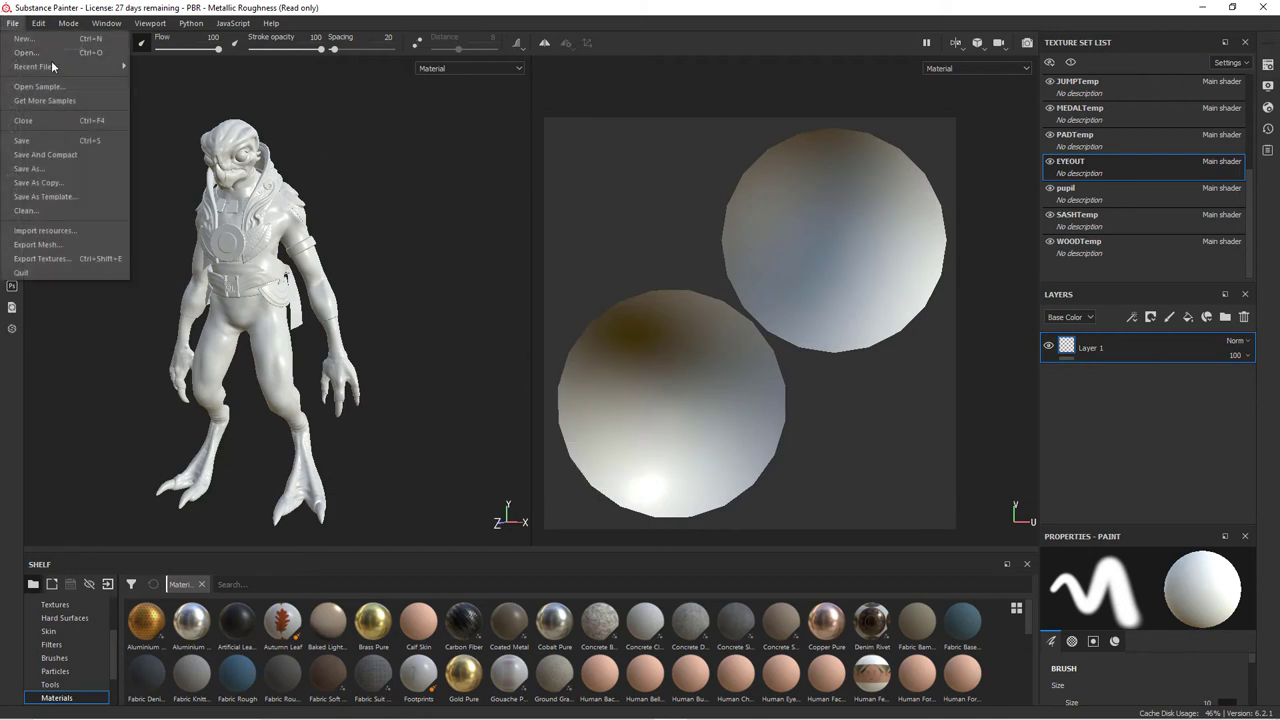
pyautogui.click(86, 168)
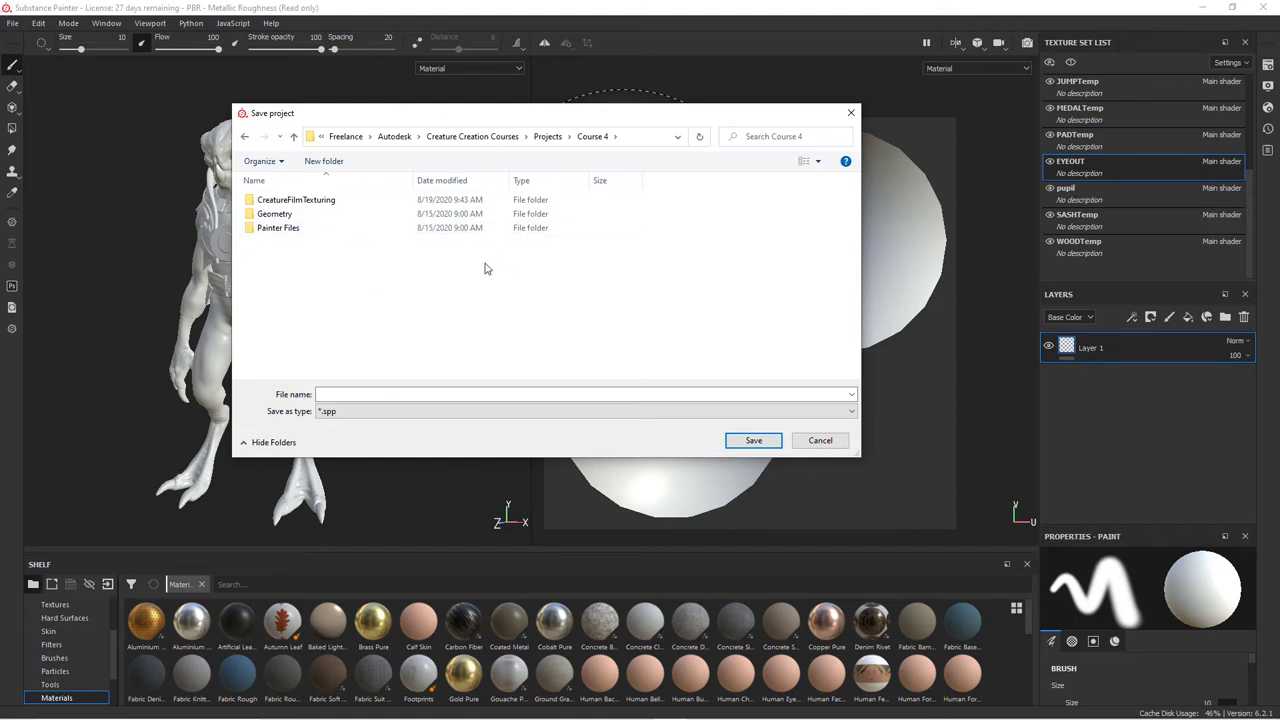
pyautogui.doubleClick(283, 230)
pyautogui.click(375, 394)
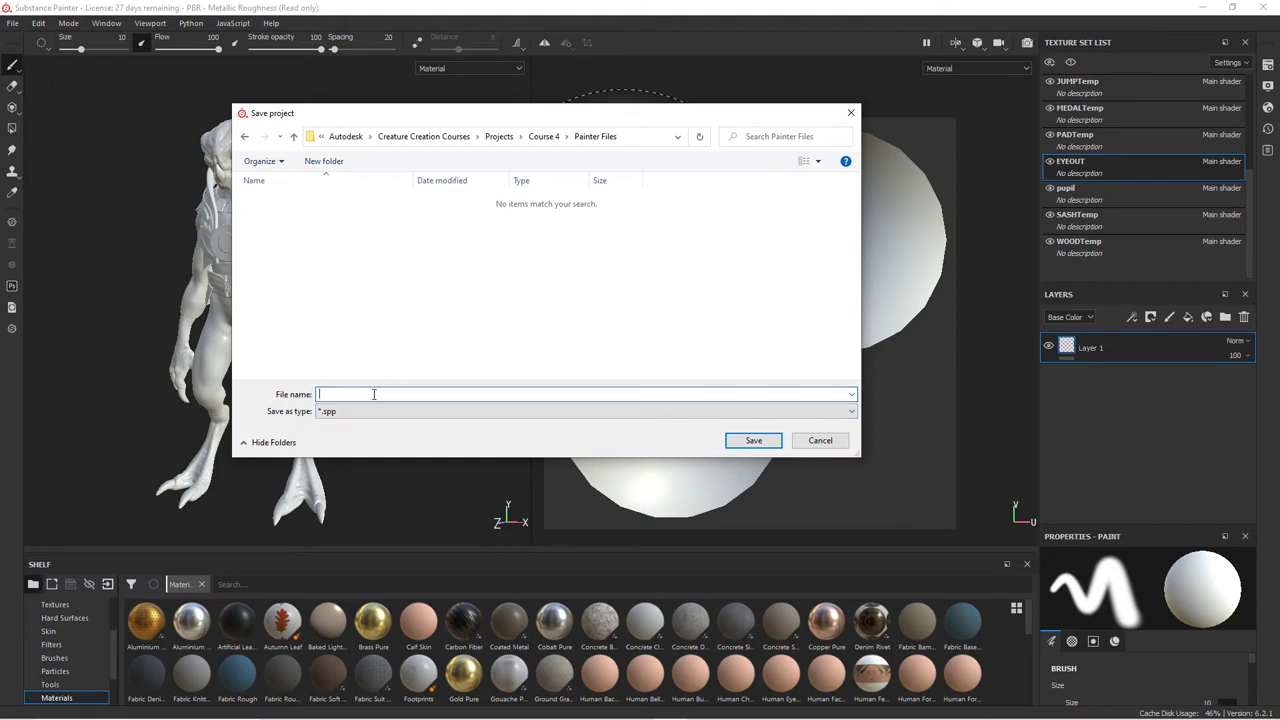
pyautogui.write('01_Begin')
pyautogui.click(766, 442)
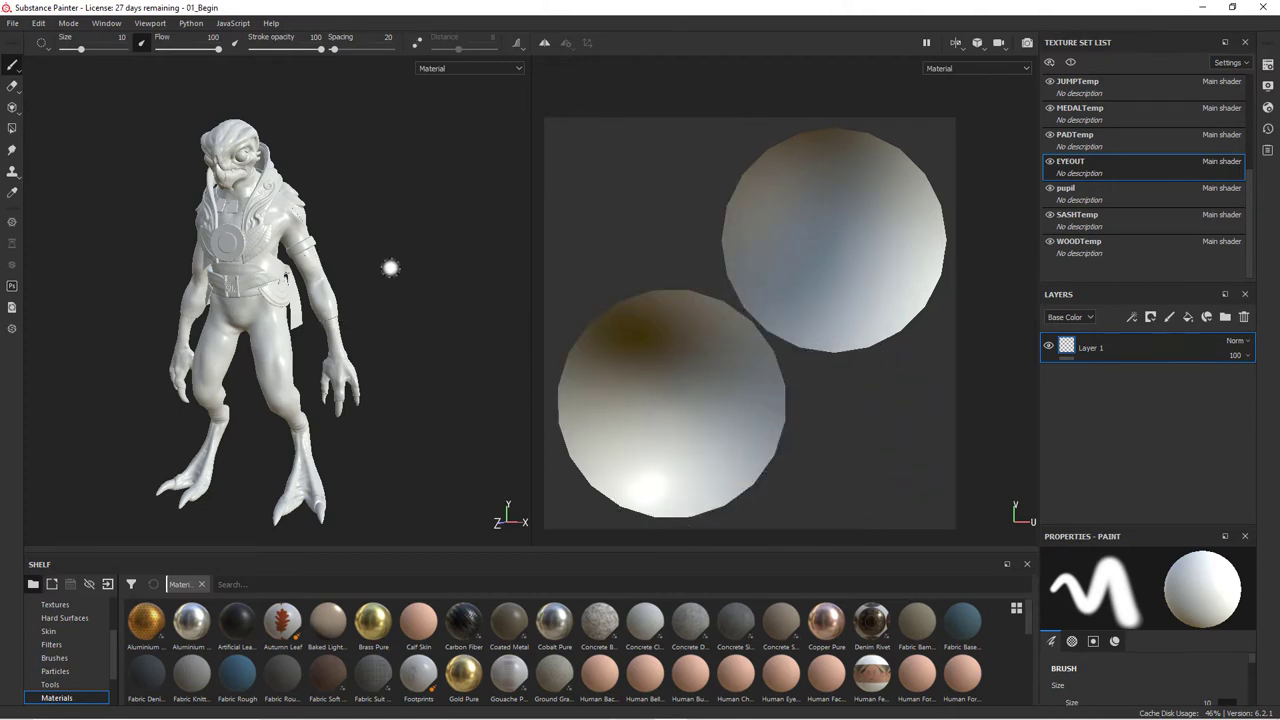
pyautogui.keyDown('alt'); pyautogui.moveTo(391, 269); pyautogui.dragTo(414, 263); pyautogui.keyUp('alt')
pyautogui.scroll(4, 457, 269)
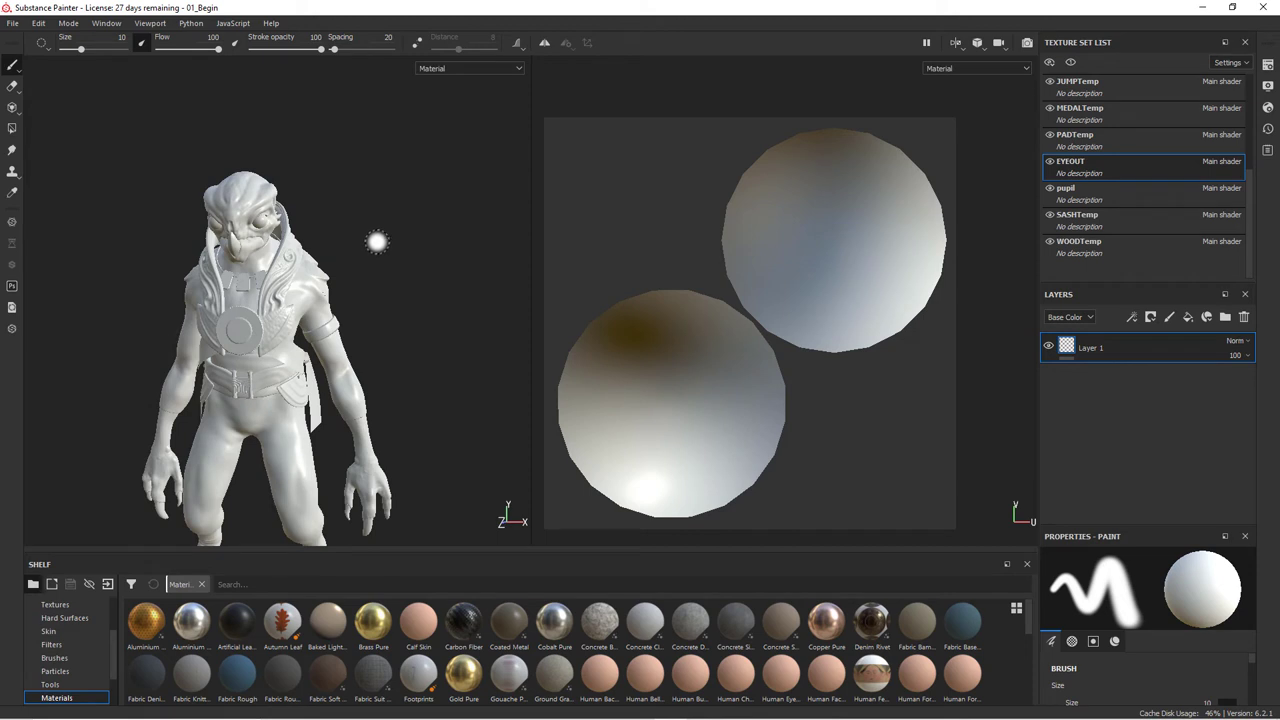
pyautogui.moveTo(400, 274)
pyautogui.keyDown('alt'); pyautogui.mouseDown()
pyautogui.moveTo(423, 274)
pyautogui.moveTo(414, 280)
pyautogui.mouseUp(); pyautogui.keyUp('alt')
pyautogui.scroll(3, 415, 243)
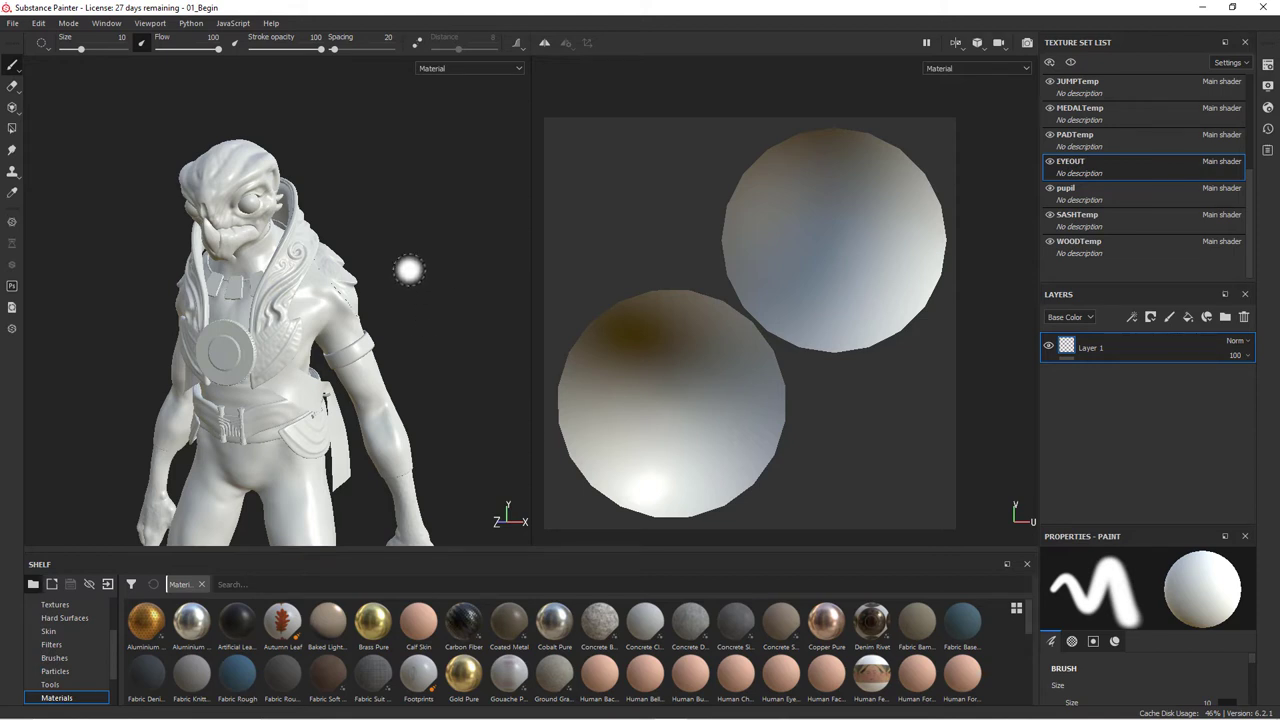
pyautogui.keyDown('alt'); pyautogui.moveTo(406, 271); pyautogui.dragTo(460, 290); pyautogui.keyUp('alt')
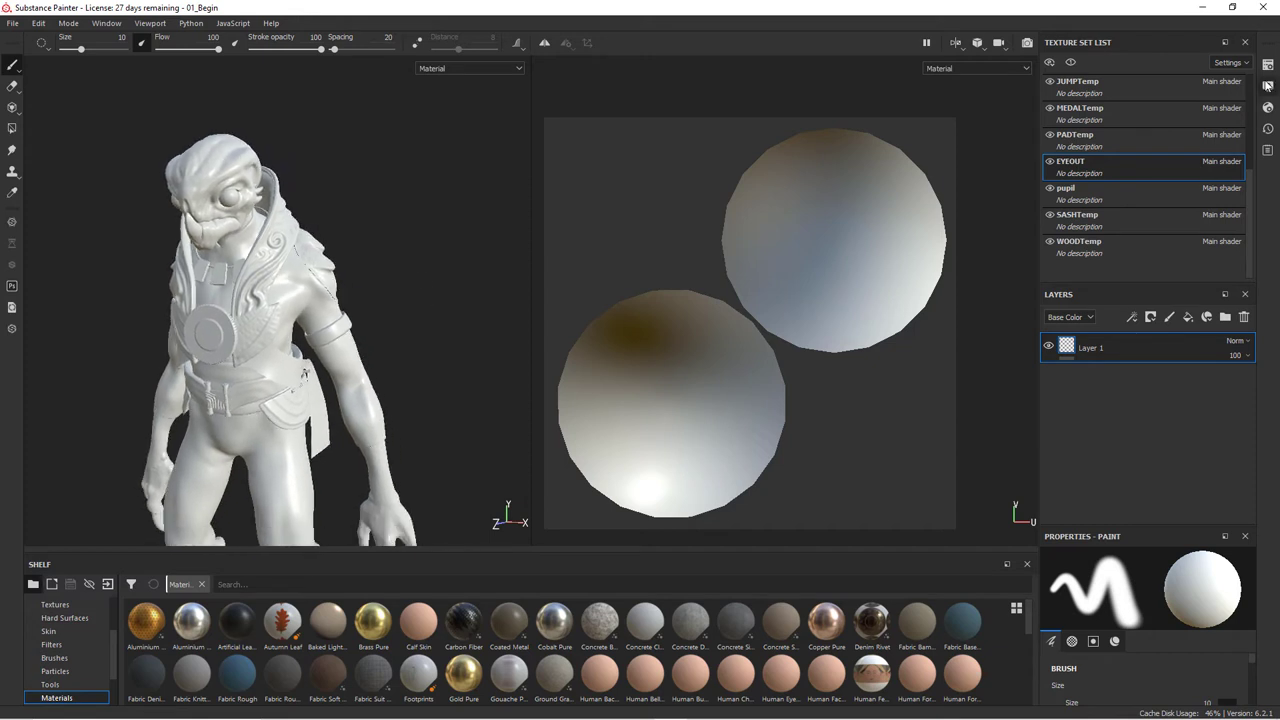
# - Open the mesh map baking settings and set the output size to 2048
pyautogui.click(1268, 64)
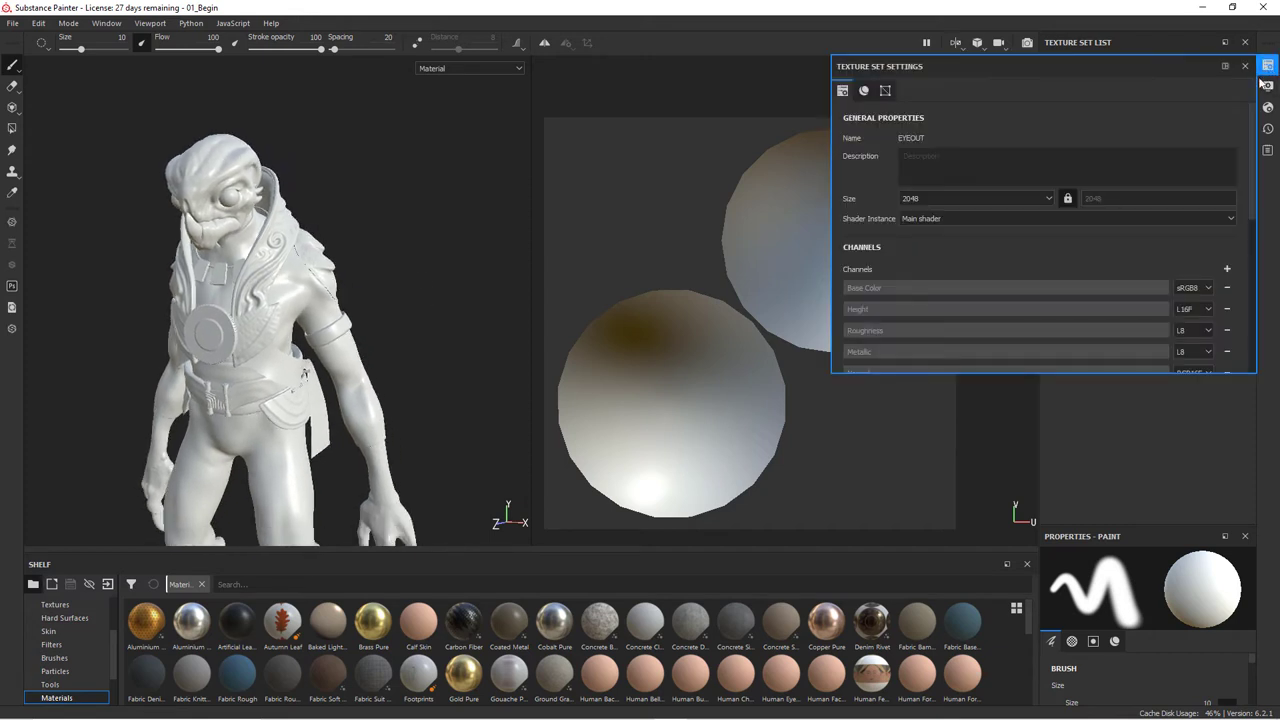
pyautogui.scroll(-5, 1136, 272)
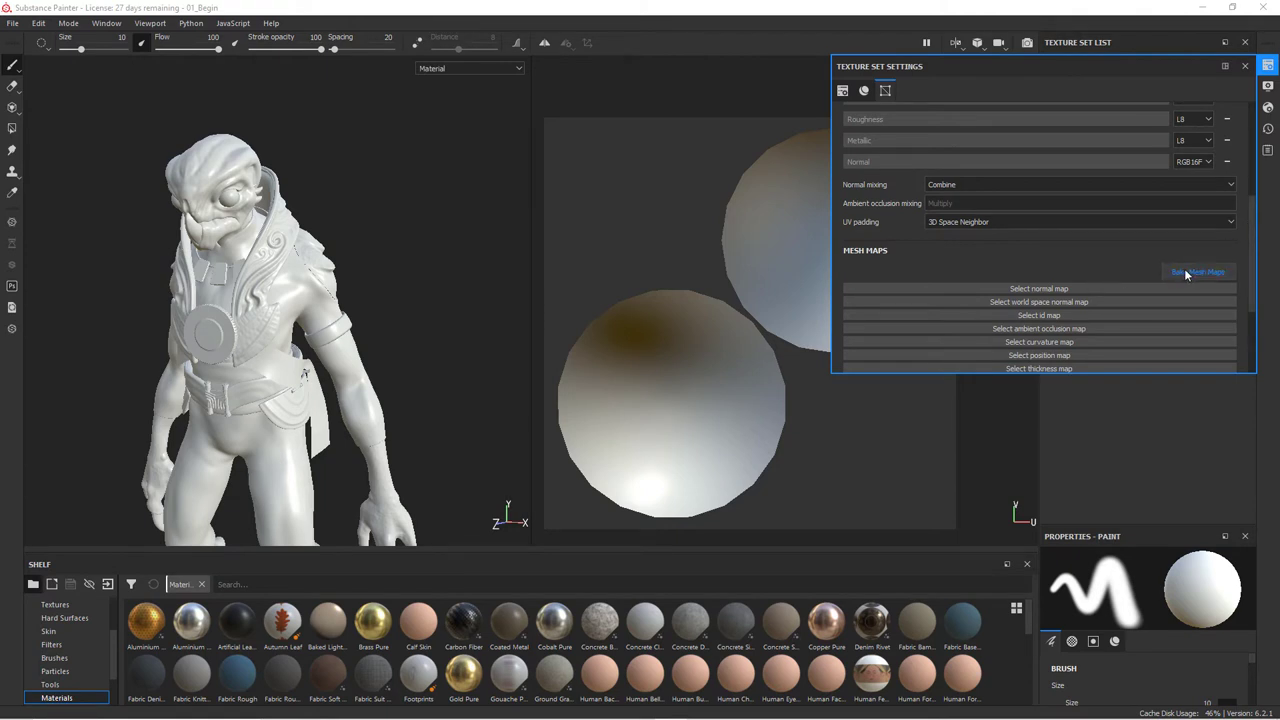
pyautogui.click(1198, 272)
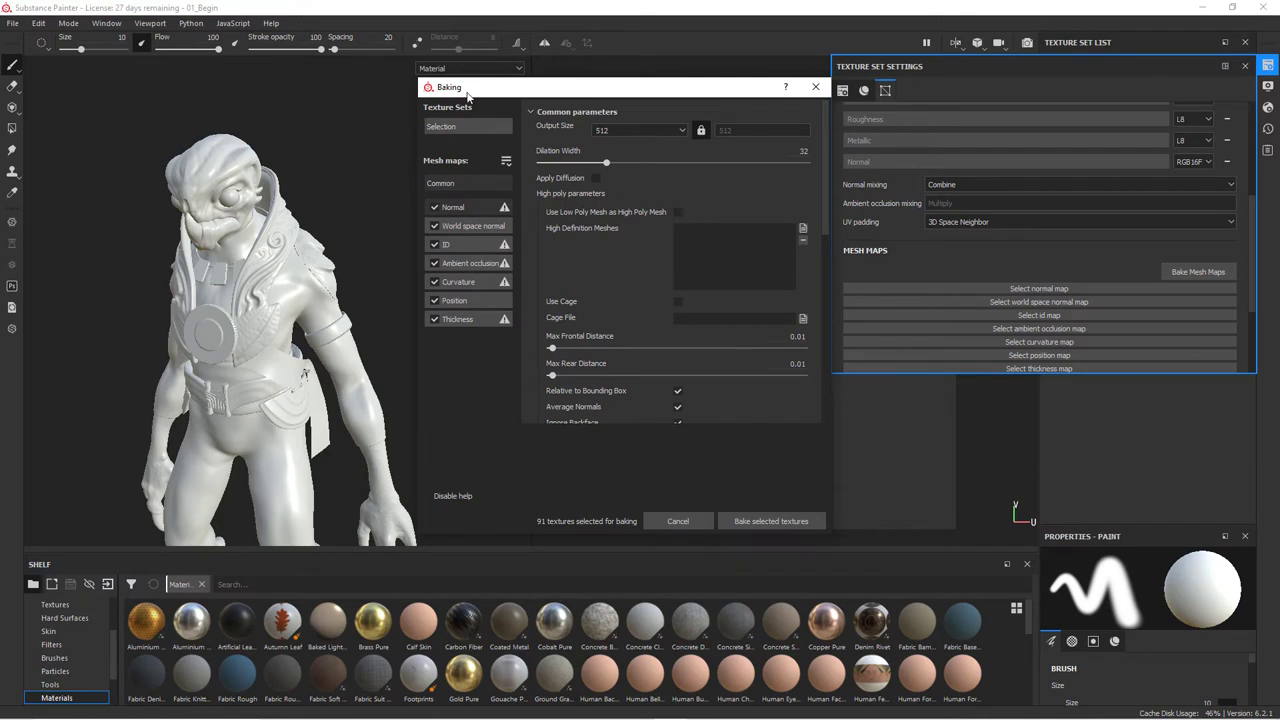
pyautogui.moveTo(491, 93); pyautogui.dragTo(463, 71)
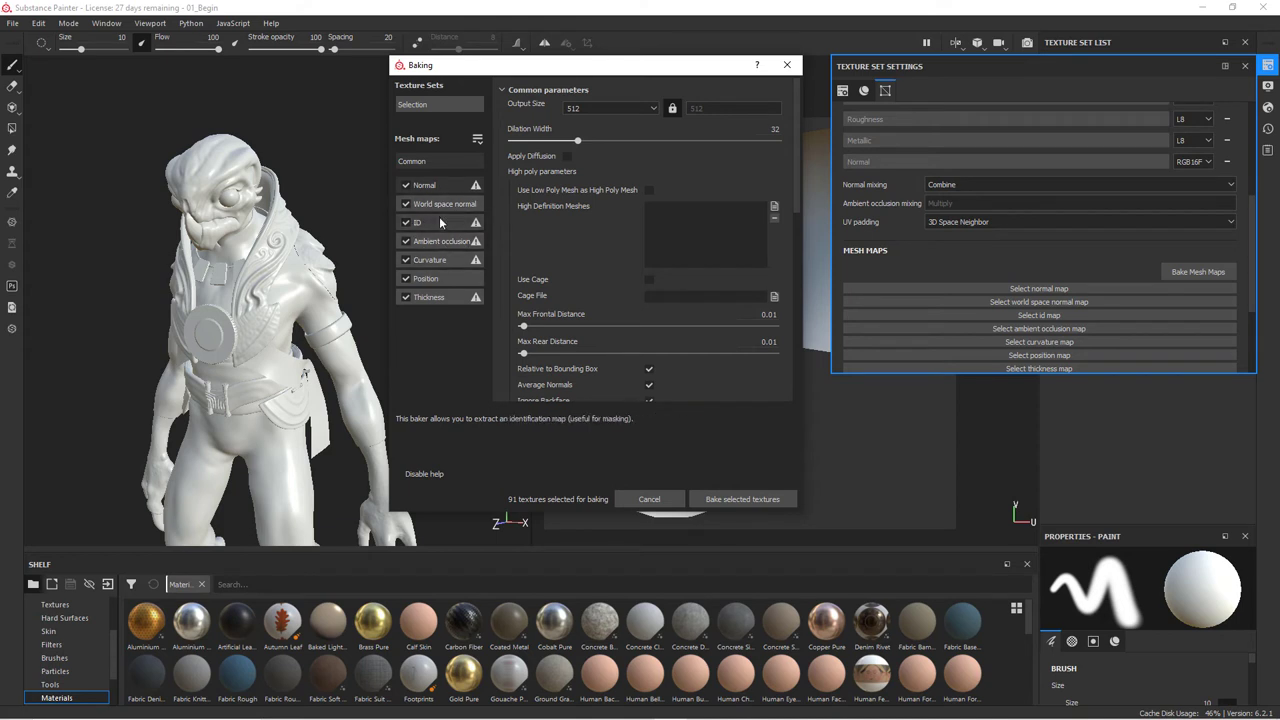
pyautogui.click(649, 107)
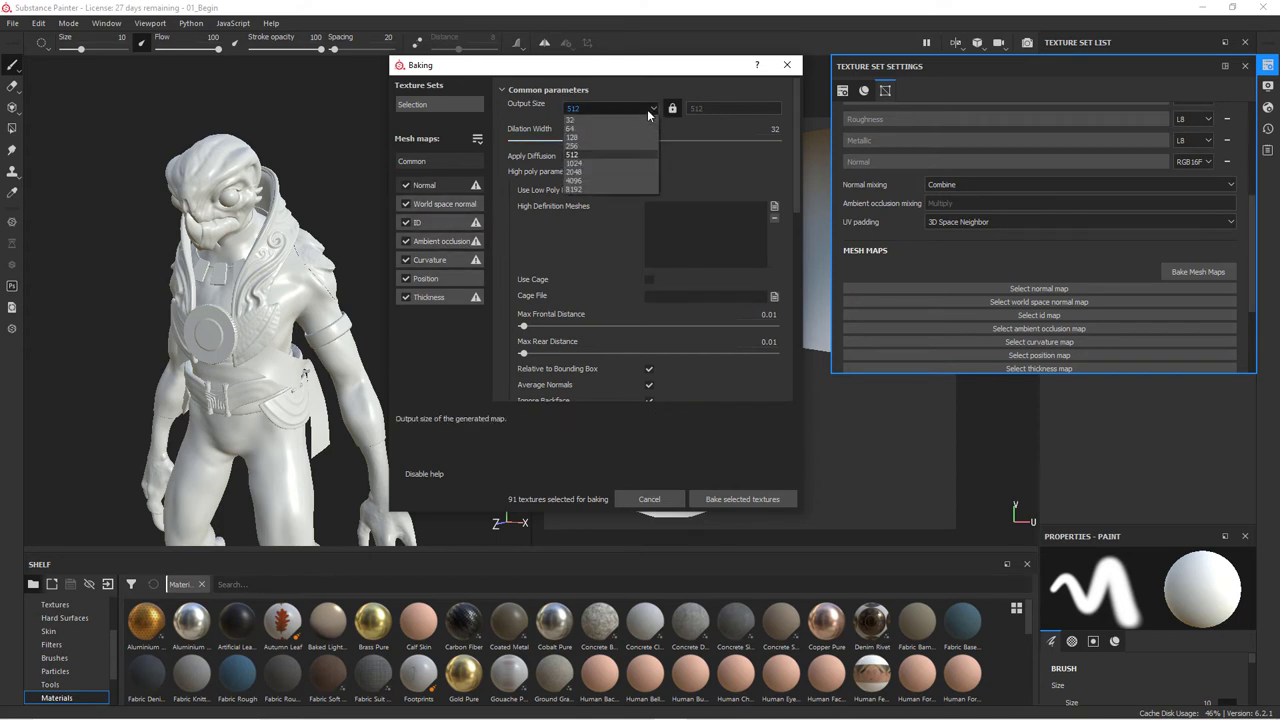
pyautogui.click(626, 172)
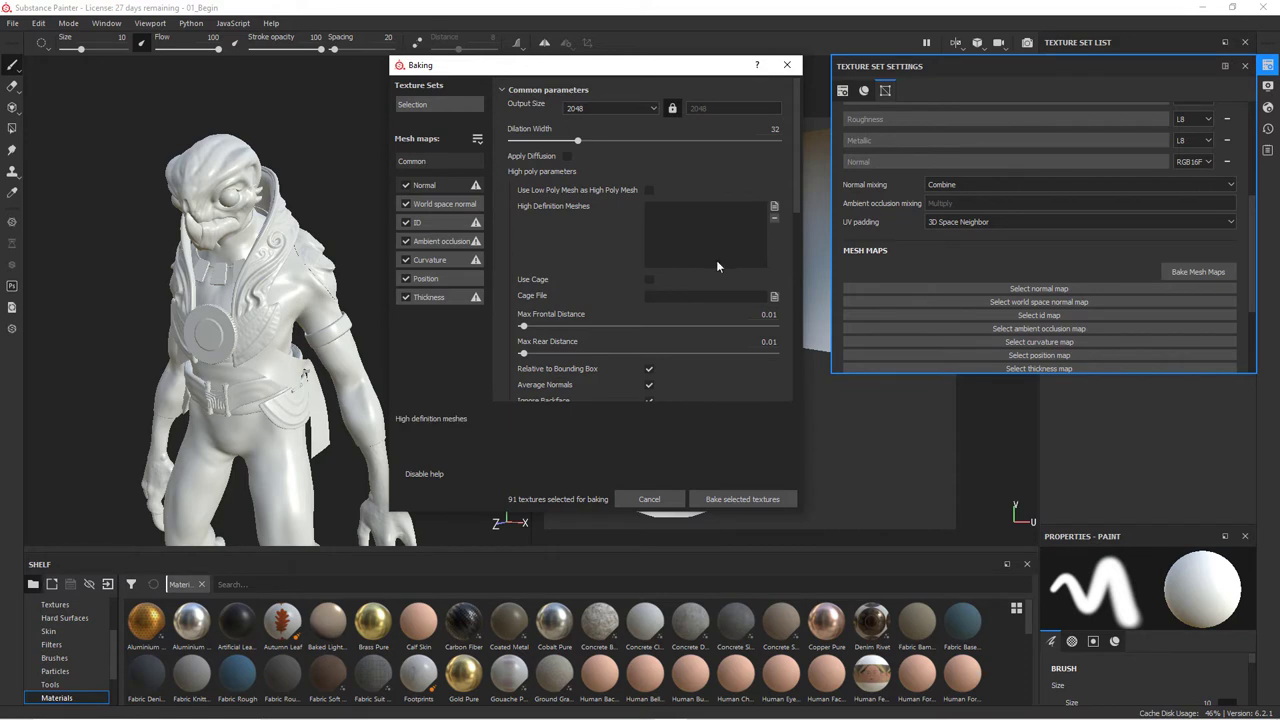
pyautogui.moveTo(799, 200); pyautogui.dragTo(814, 144)
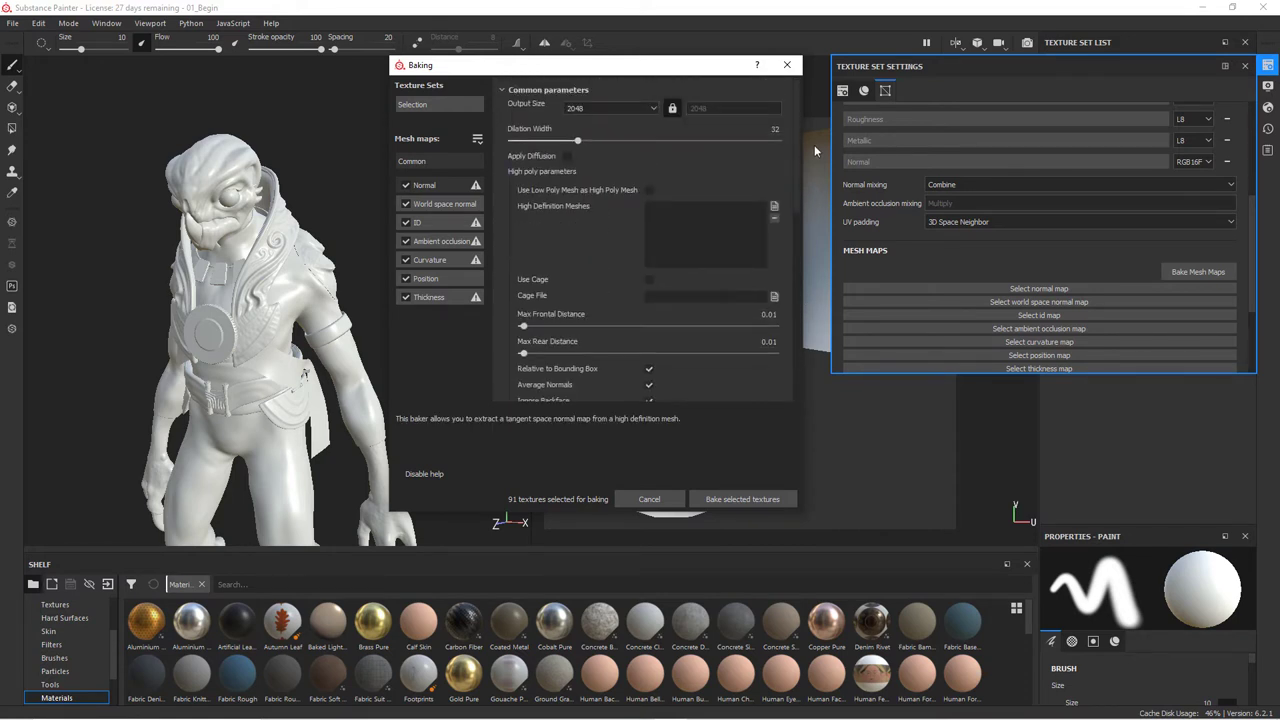
# - Limit the bake to the HEADTemp texture set by excluding all other texture sets, including pupil and EYEOUT
pyautogui.click(442, 100)
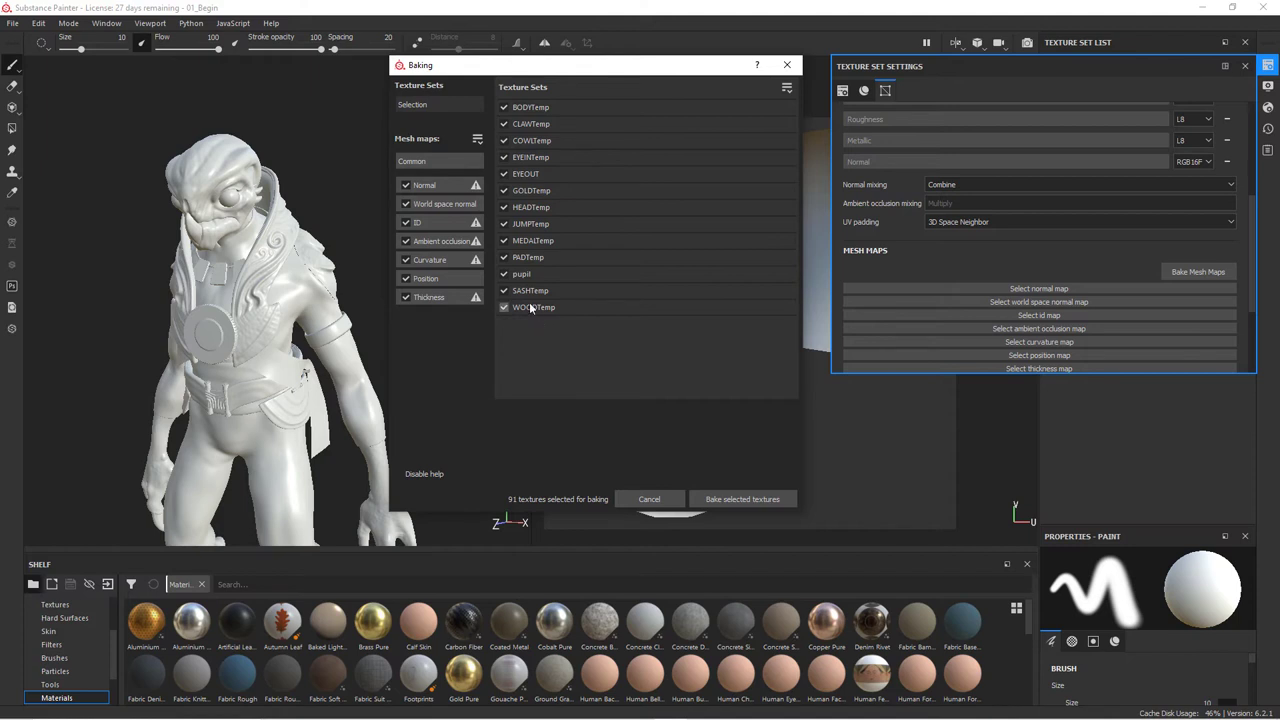
pyautogui.click(505, 276)
pyautogui.click(505, 174)
pyautogui.click(437, 160)
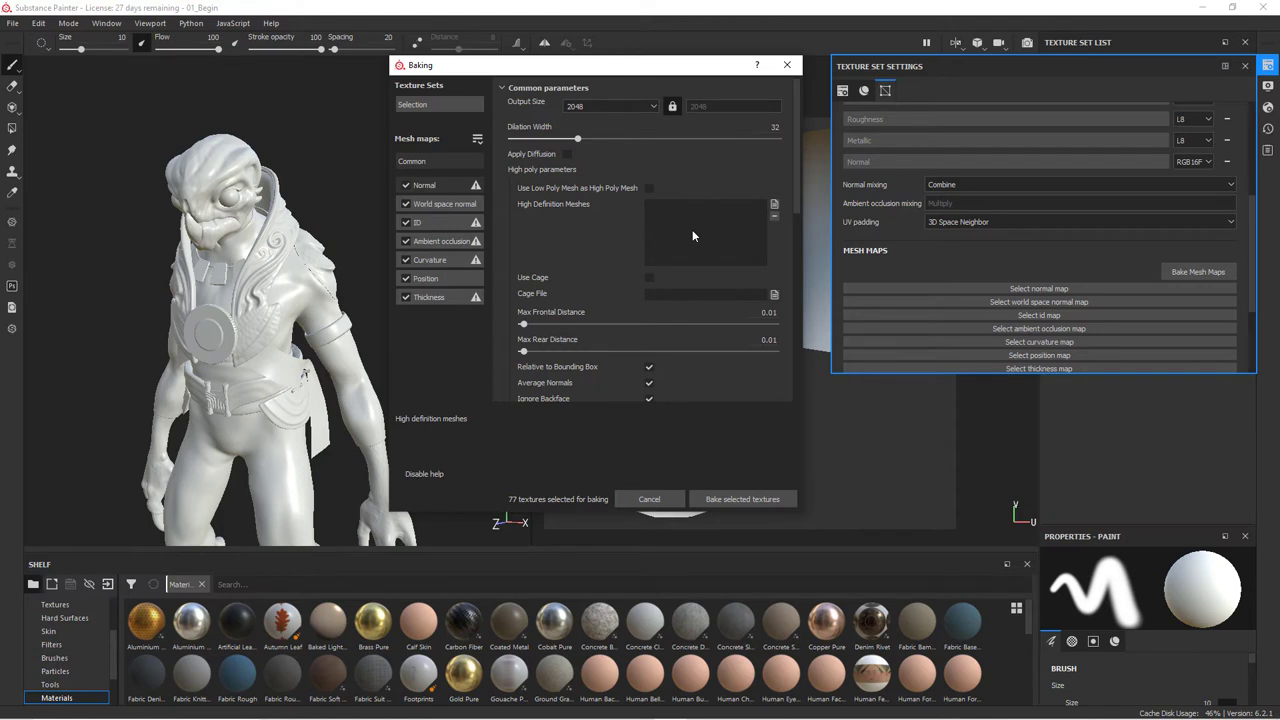
pyautogui.click(425, 106)
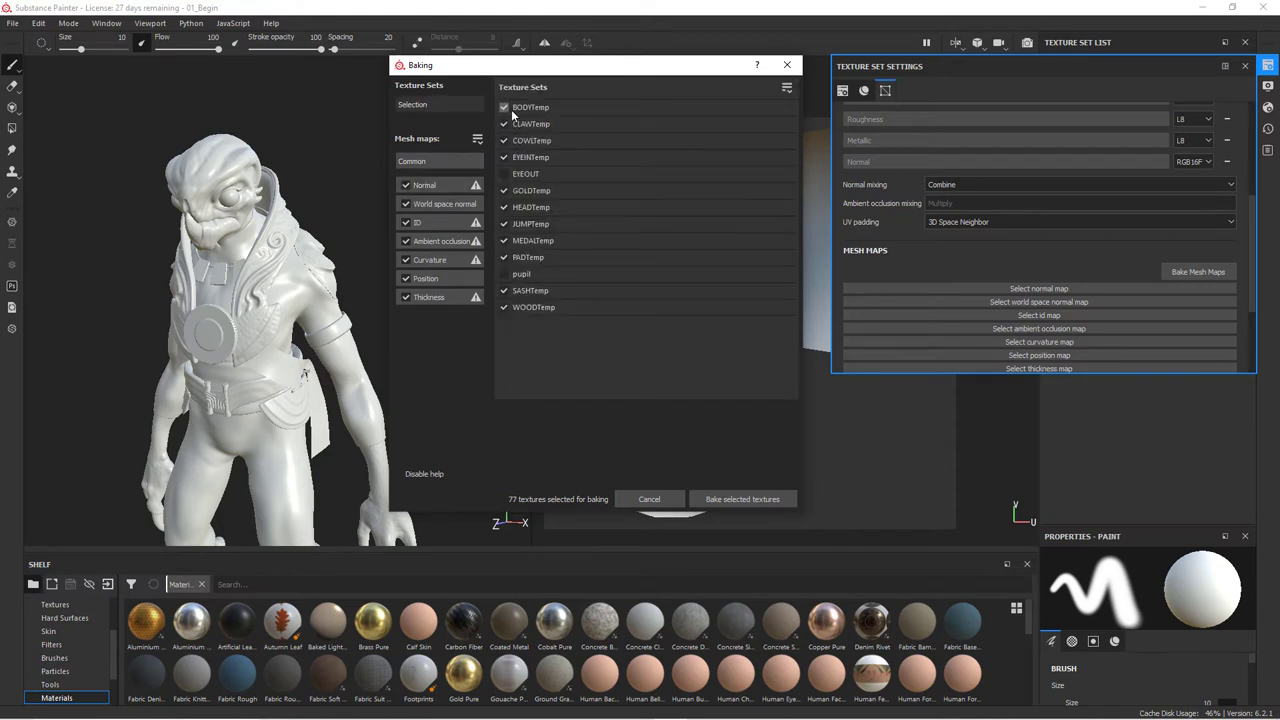
pyautogui.click(505, 157)
pyautogui.click(504, 207)
pyautogui.click(436, 163)
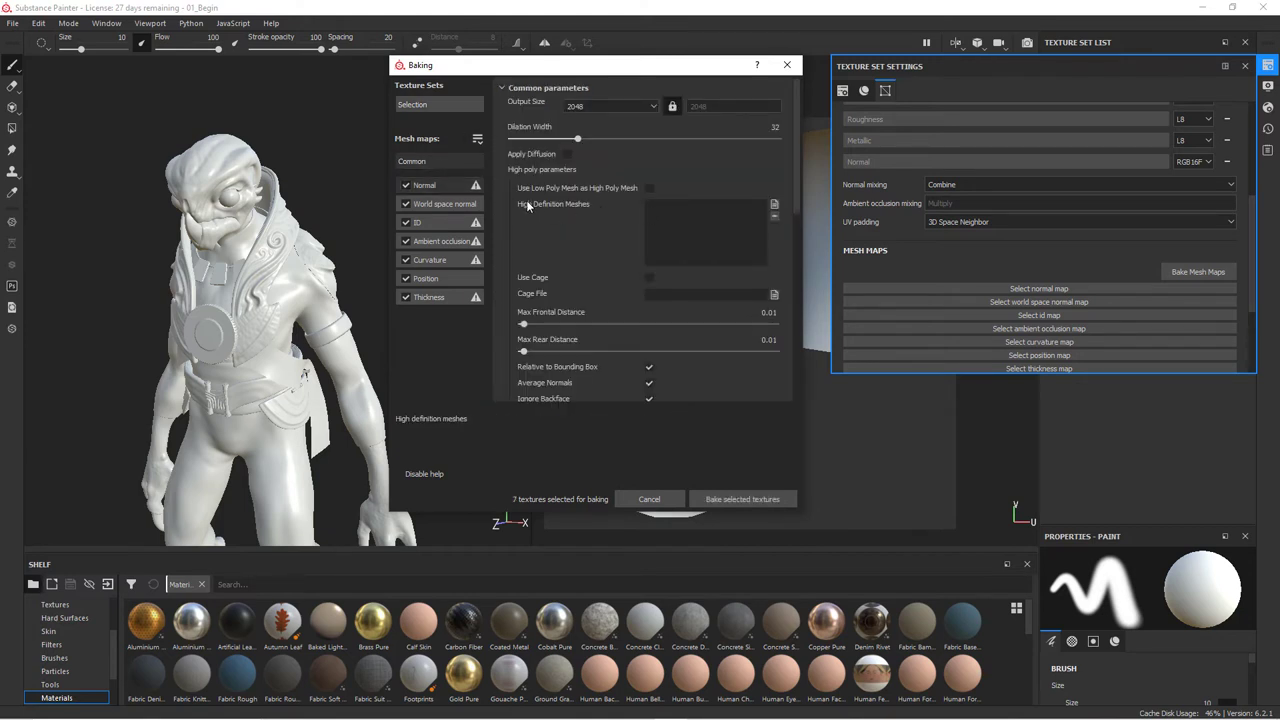
# - Load headHI.obj from the CreatureFilmTexturing data folder as the high definition mesh for the bake
pyautogui.click(774, 205)
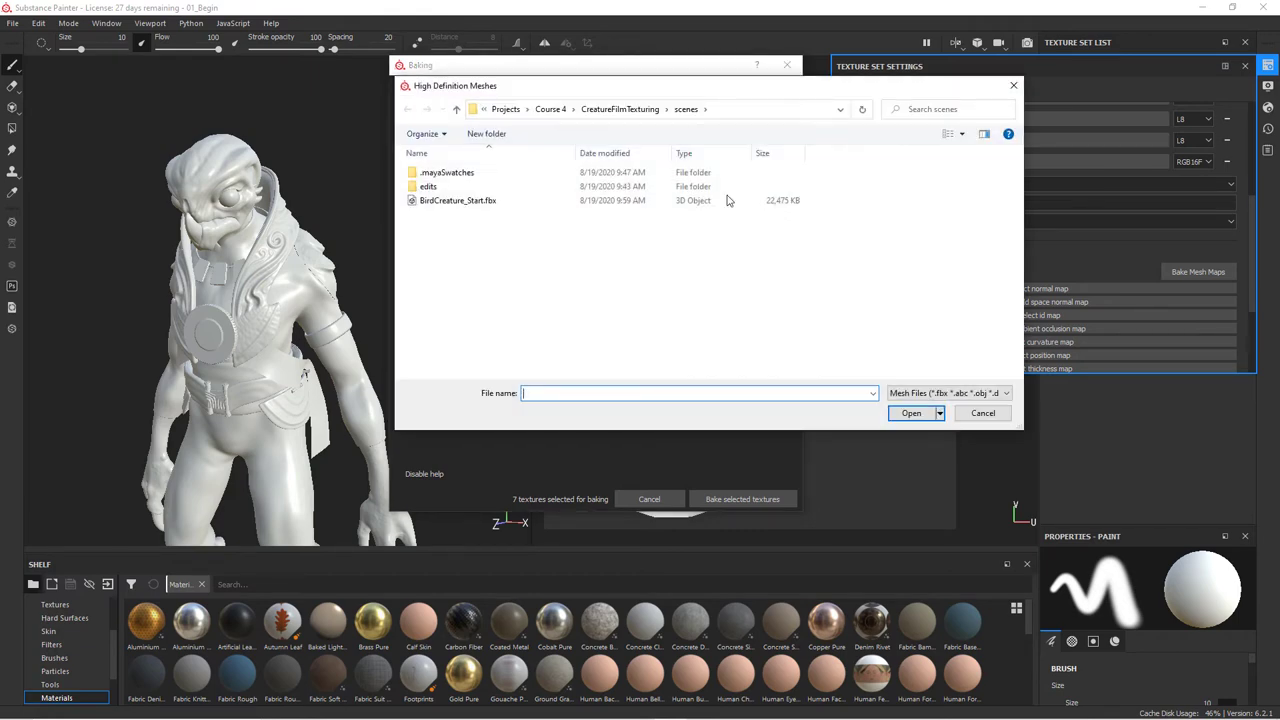
pyautogui.click(642, 112)
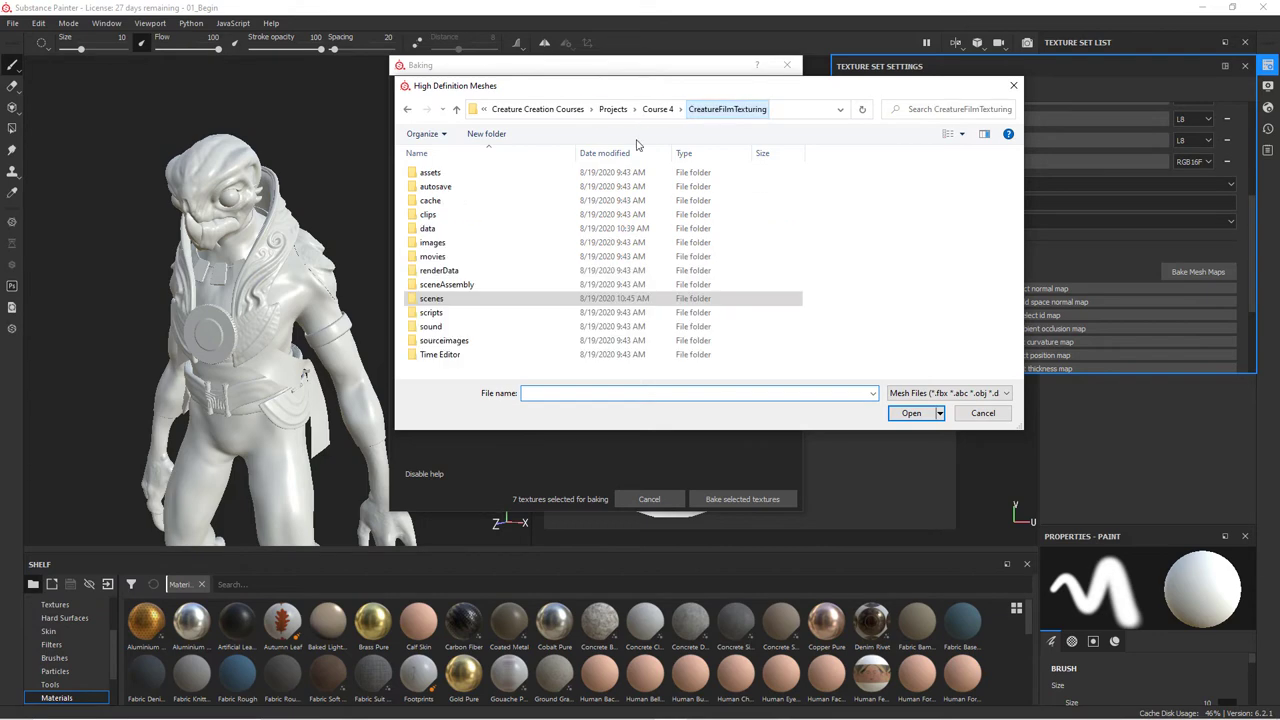
pyautogui.doubleClick(437, 230)
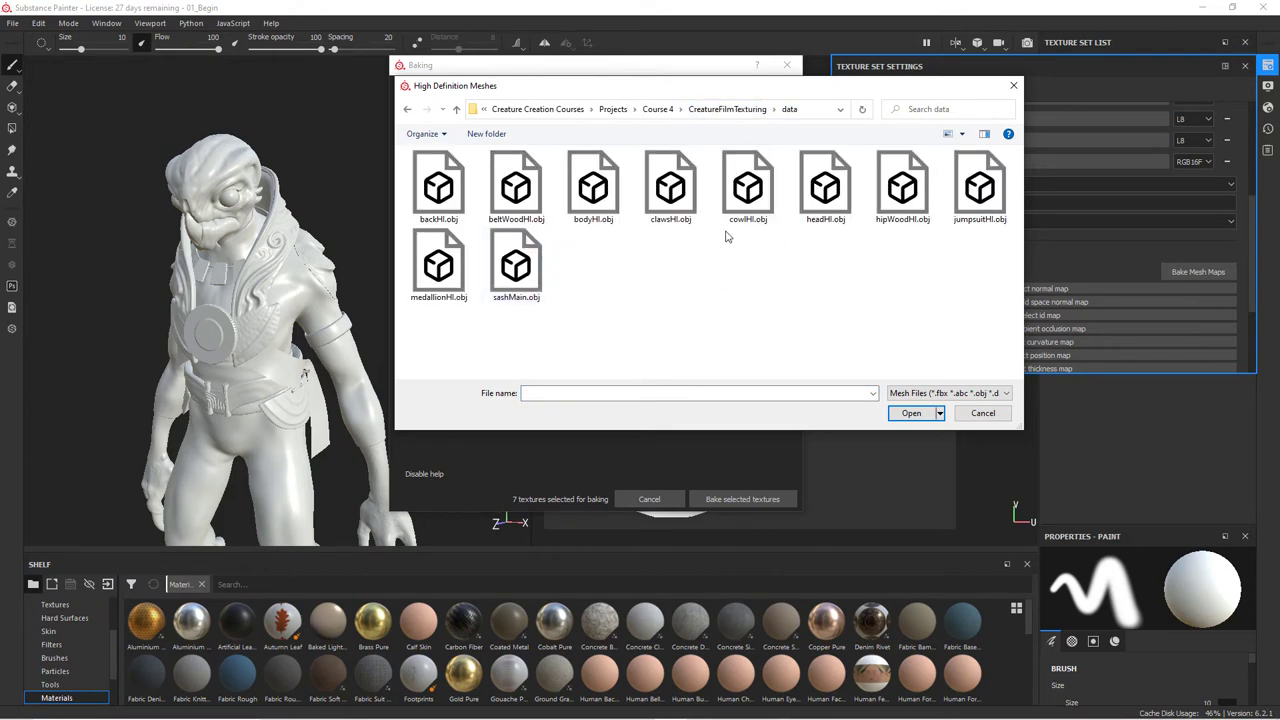
pyautogui.click(826, 192)
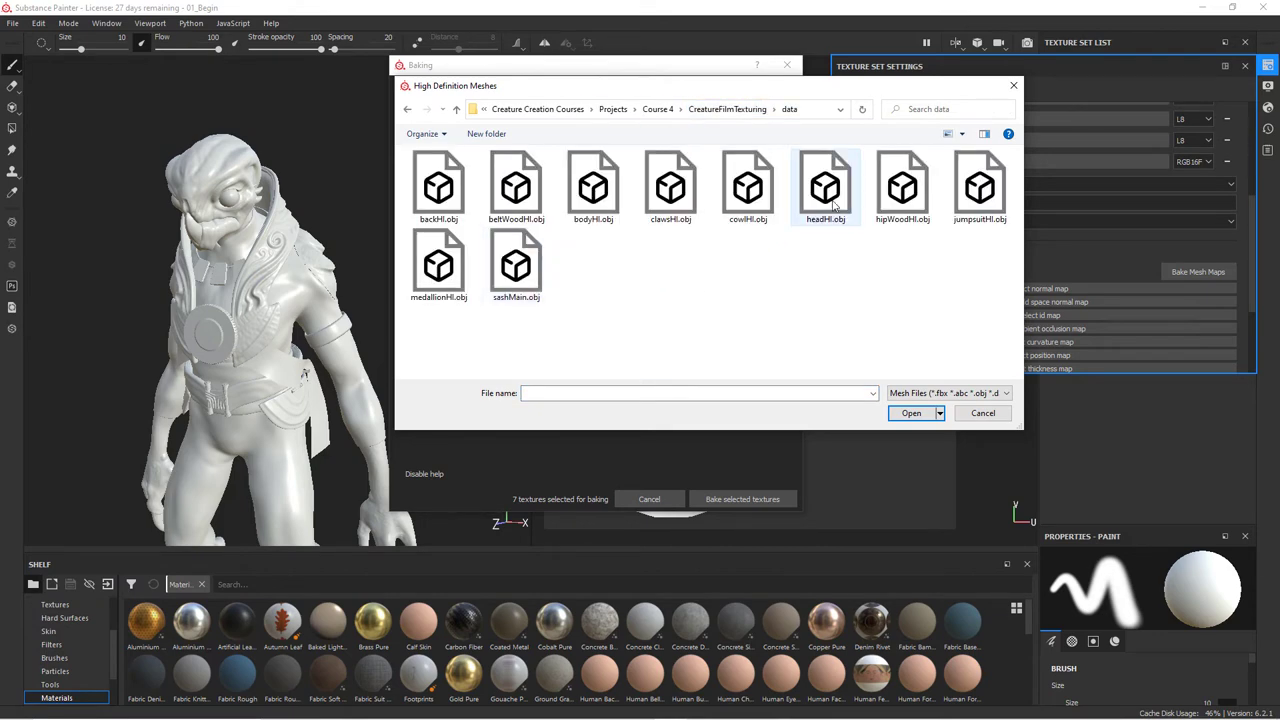
pyautogui.click(911, 414)
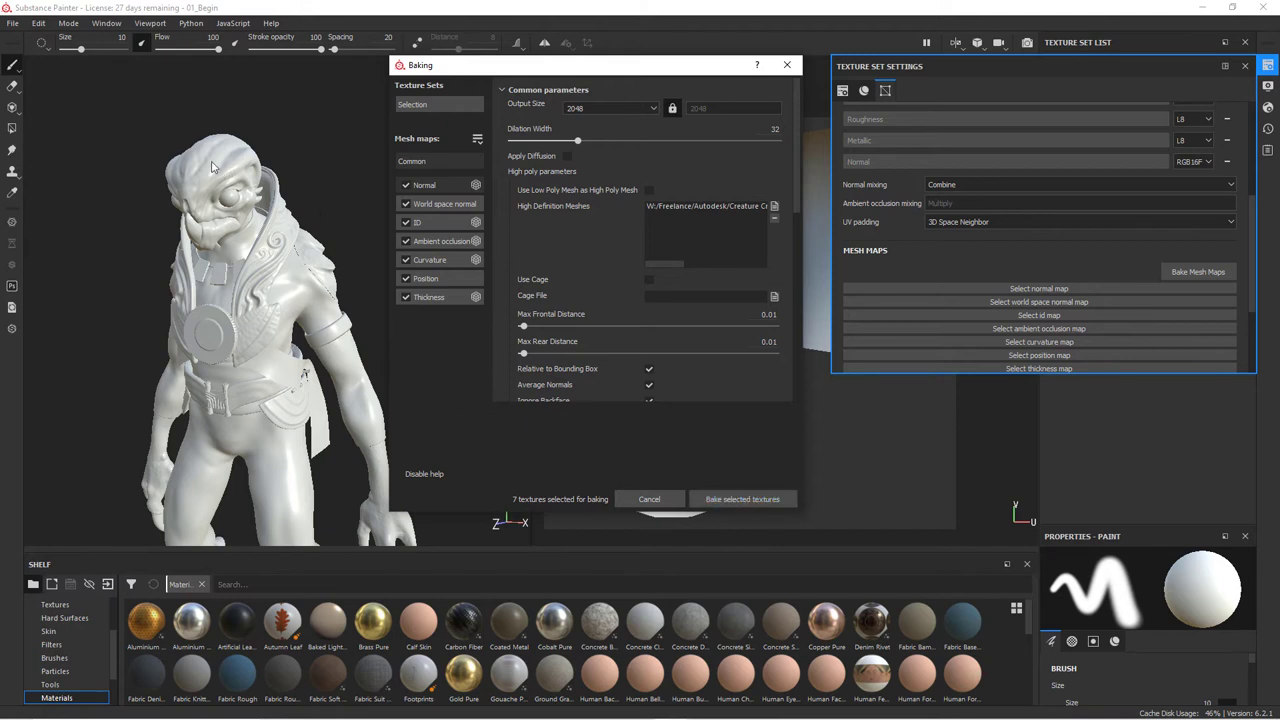
# - Bake the selected mesh maps for the head, check the result on the model and close the texture set settings
pyautogui.click(766, 499)
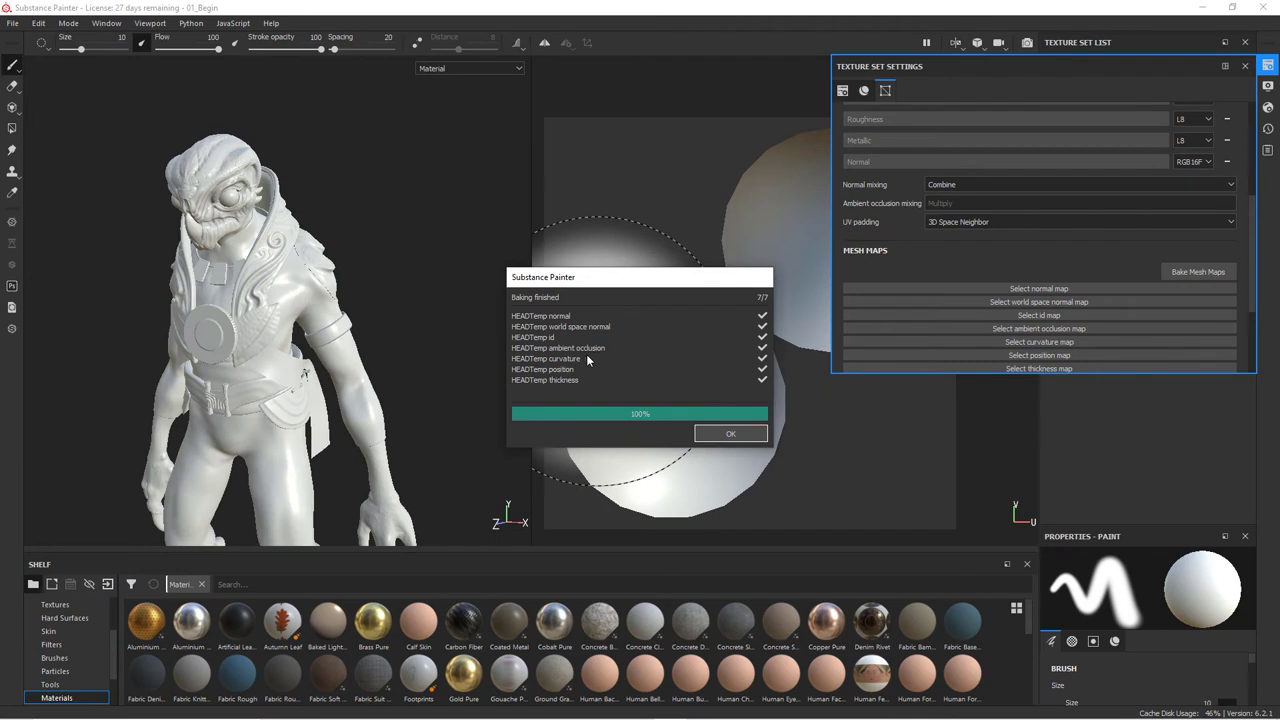
pyautogui.click(731, 435)
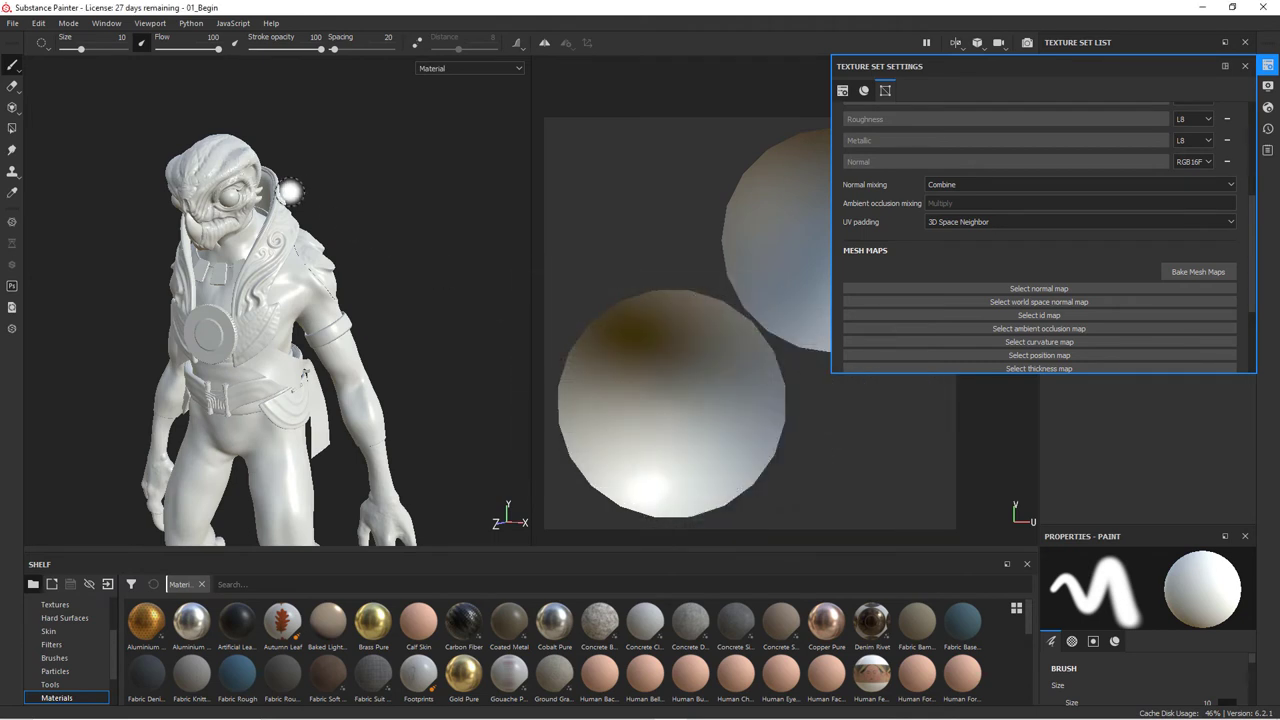
pyautogui.keyDown('alt'); pyautogui.moveTo(394, 202); pyautogui.dragTo(410, 260); pyautogui.keyUp('alt')
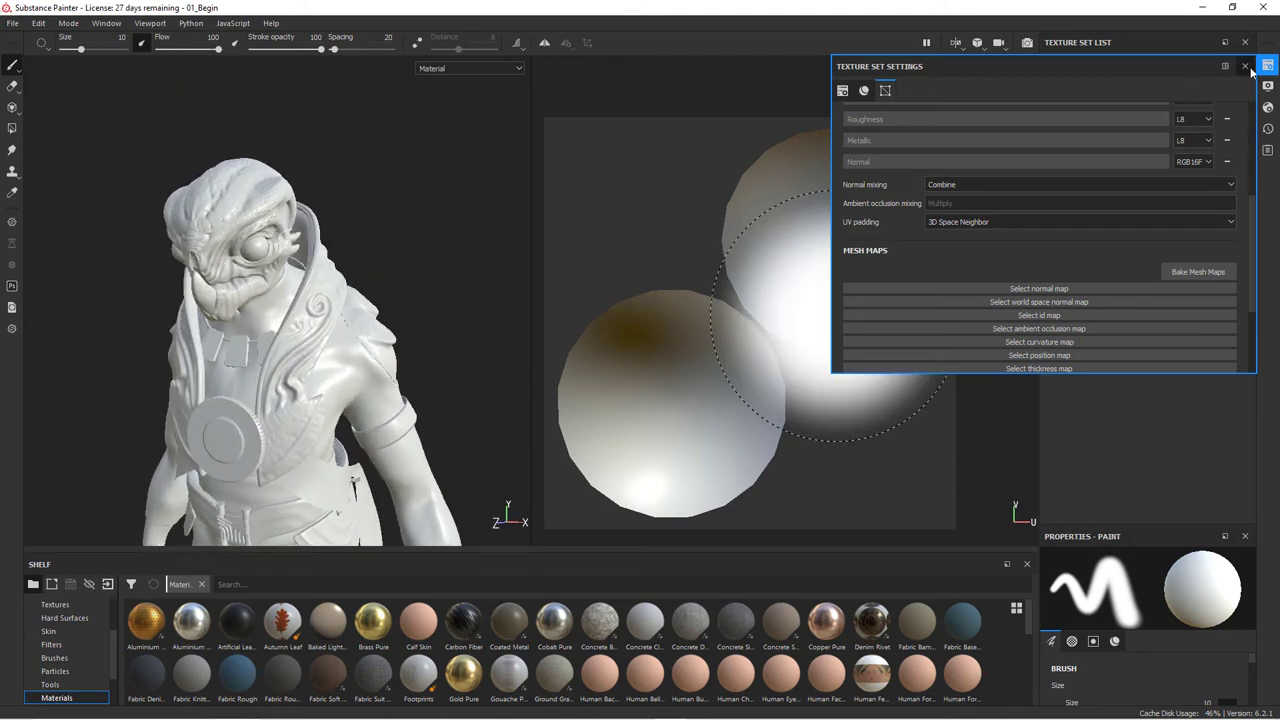
pyautogui.click(1245, 67)
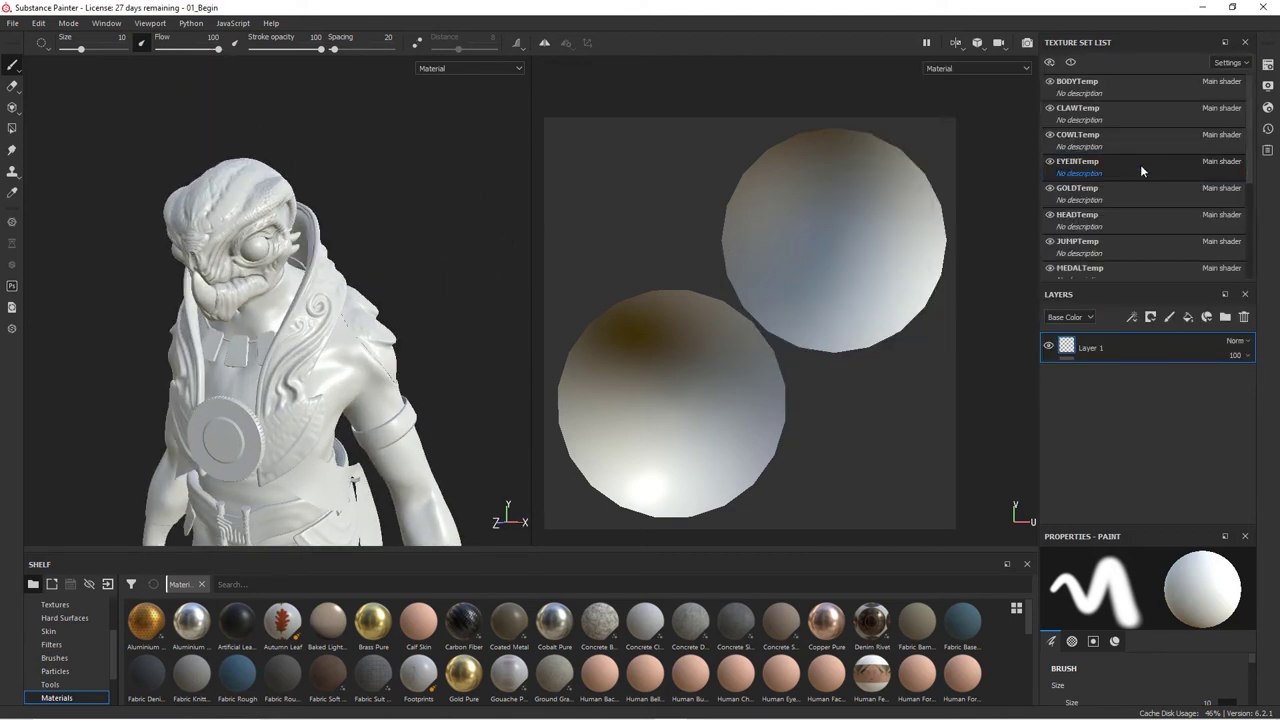
# - Select the HEADTemp texture set and review its baked mesh maps
pyautogui.click(1124, 214)
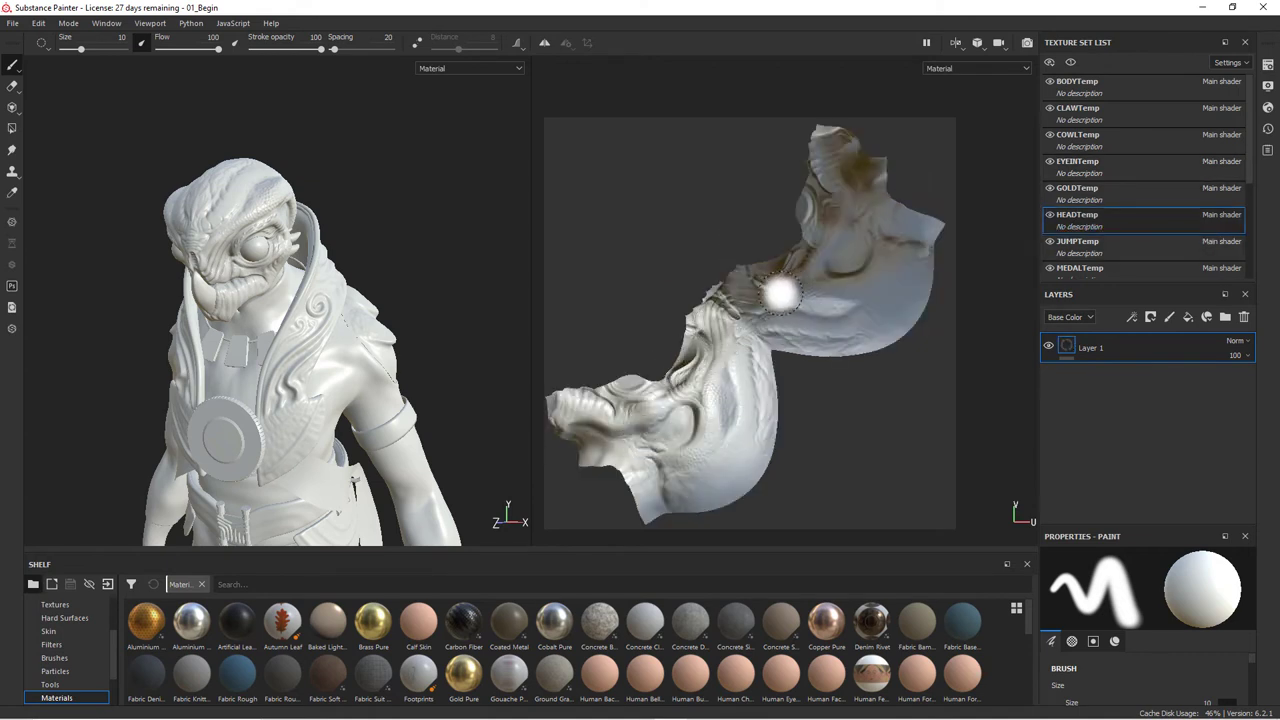
pyautogui.click(1267, 68)
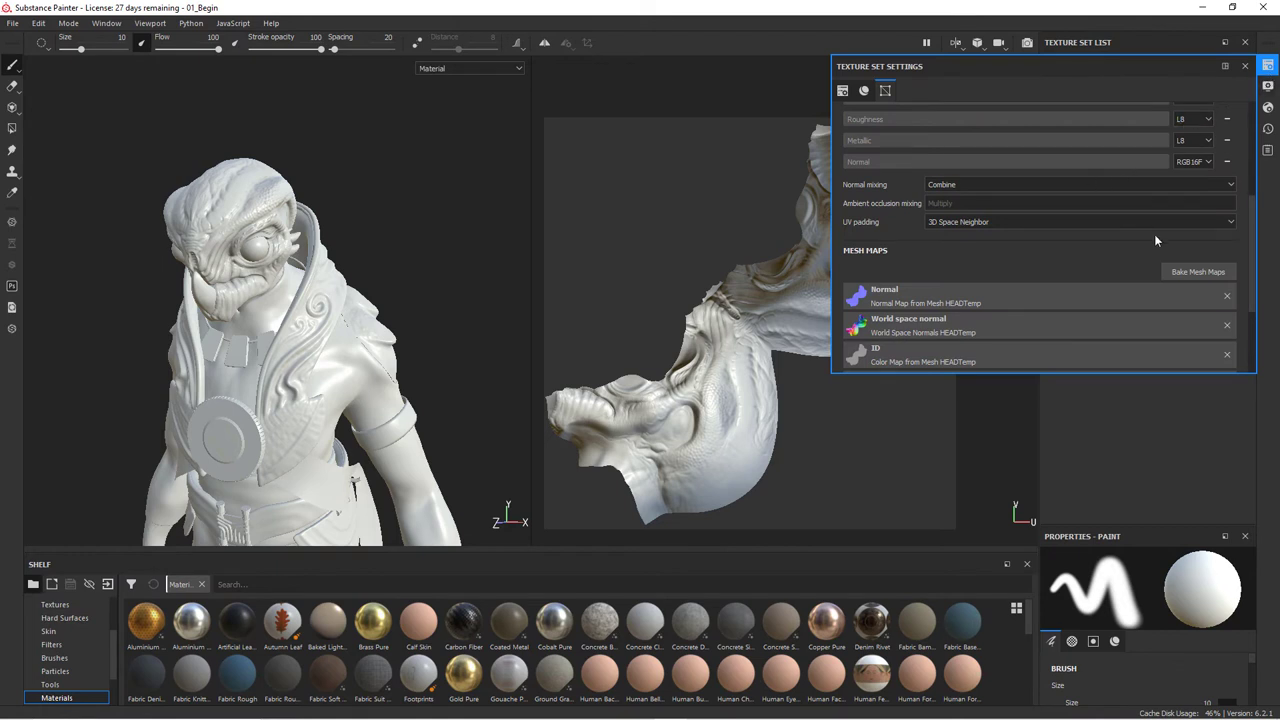
pyautogui.scroll(-3, 886, 170)
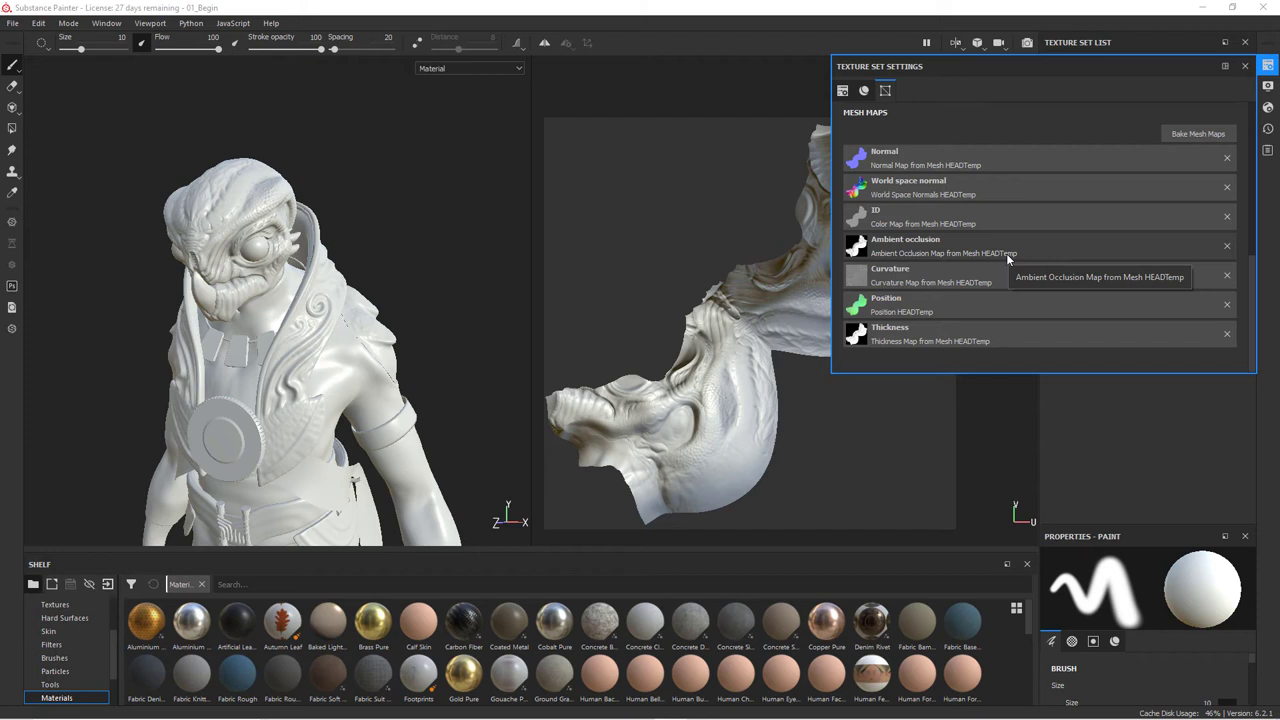
pyautogui.click(1267, 66)
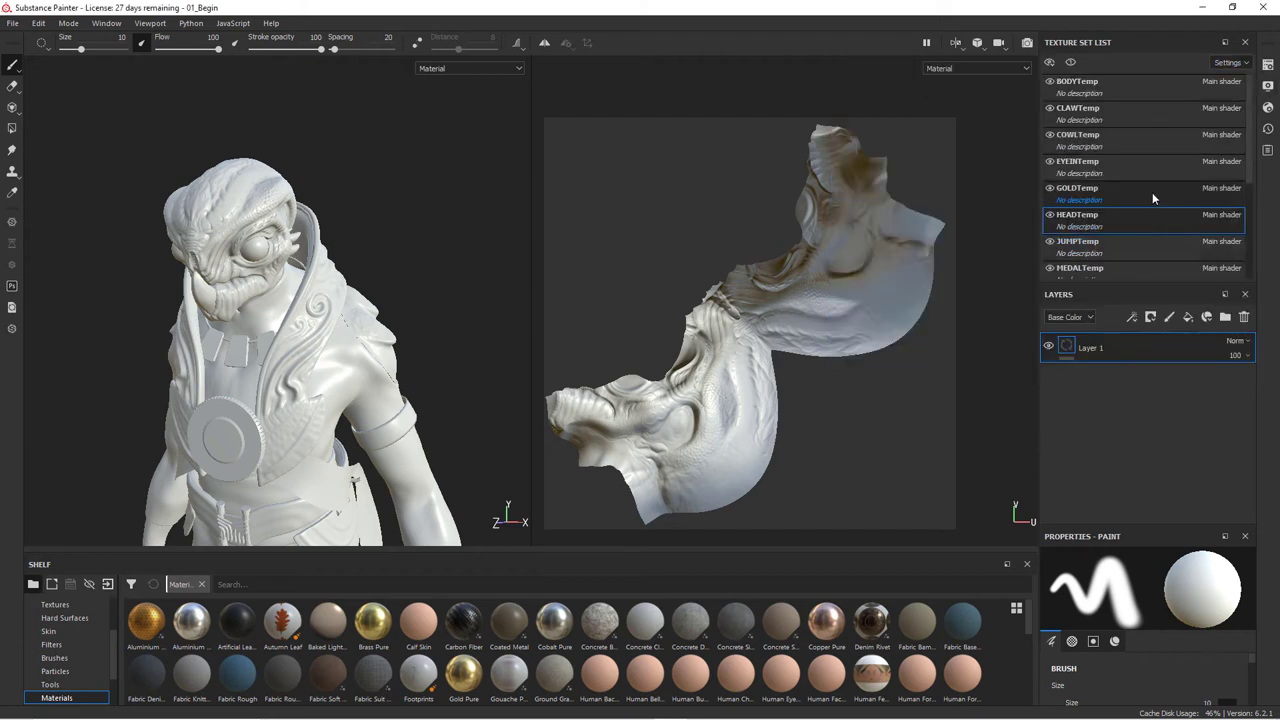
# - Select the COWLTemp texture set and open its texture set settings to review the size, channels and mesh maps
pyautogui.keyDown('alt'); pyautogui.moveTo(380, 246); pyautogui.dragTo(475, 310); pyautogui.keyUp('alt')
pyautogui.scroll(5, 424, 197)
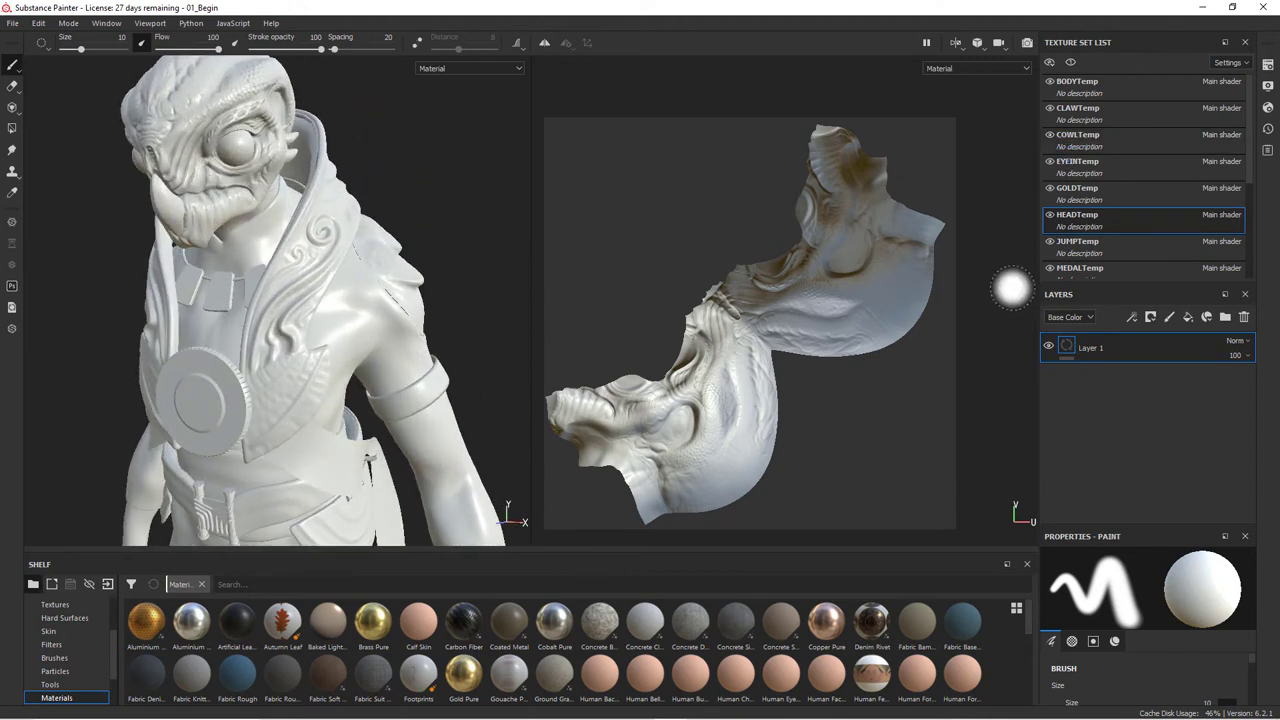
pyautogui.click(1136, 142)
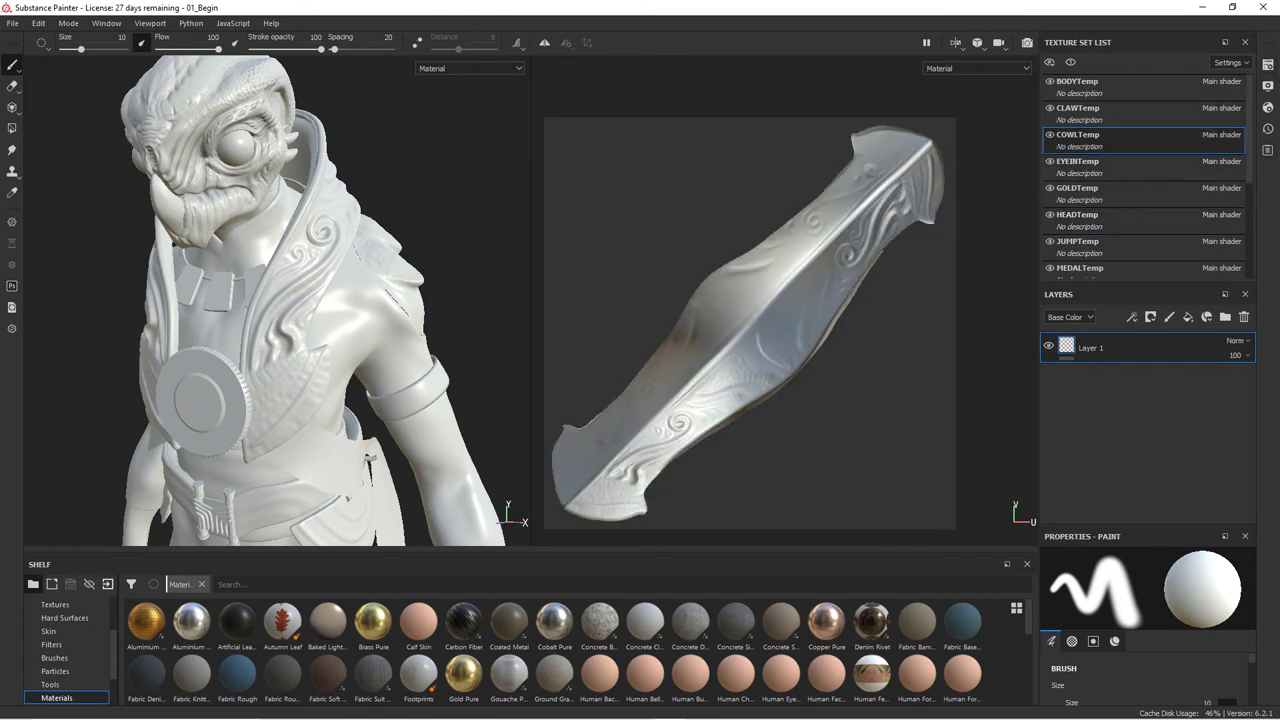
pyautogui.click(1270, 66)
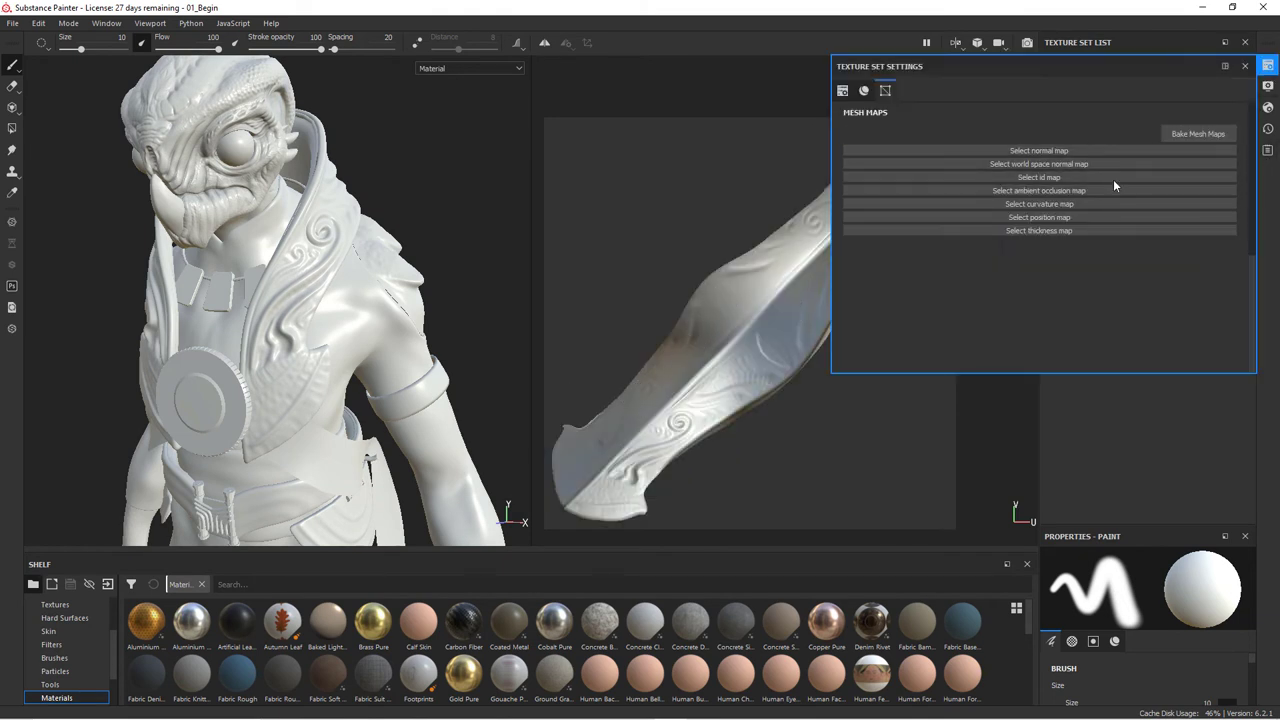
pyautogui.scroll(2, 1115, 183)
pyautogui.scroll(6, 1120, 188)
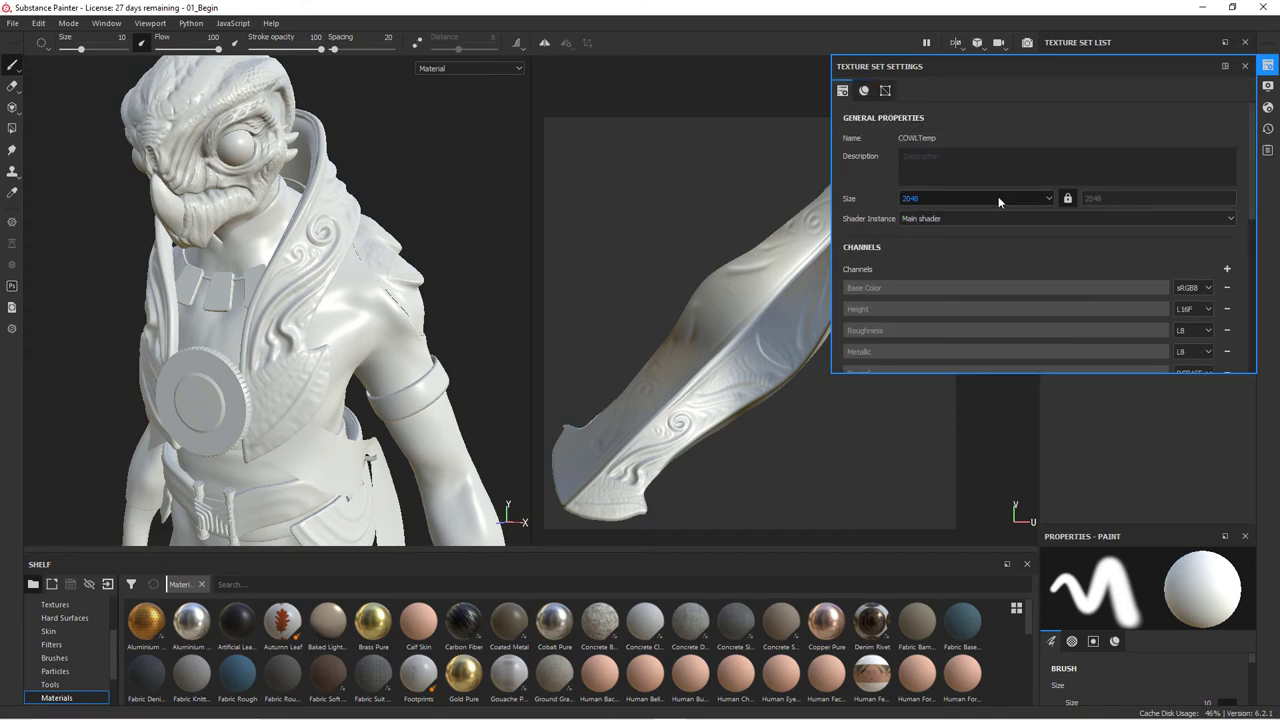
pyautogui.scroll(-4, 980, 291)
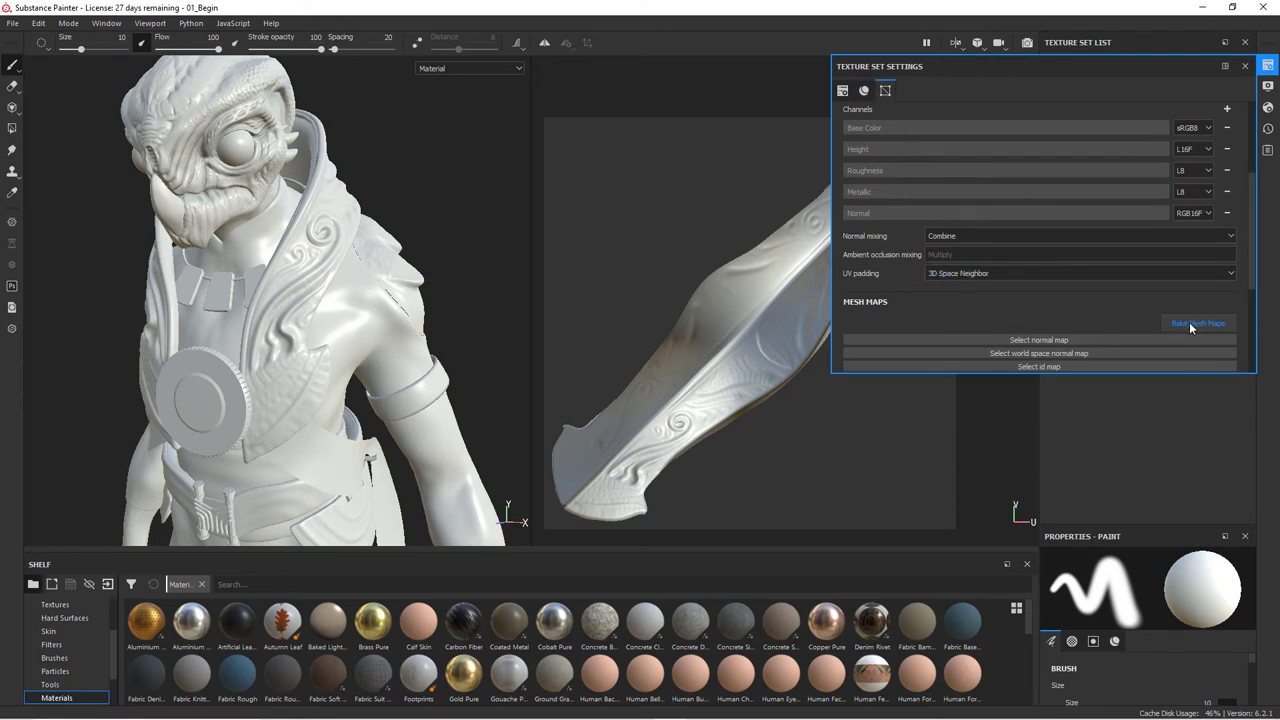
# - Start a mesh map bake and limit it to the COWLTemp texture set instead of HEADTemp
pyautogui.click(1189, 322)
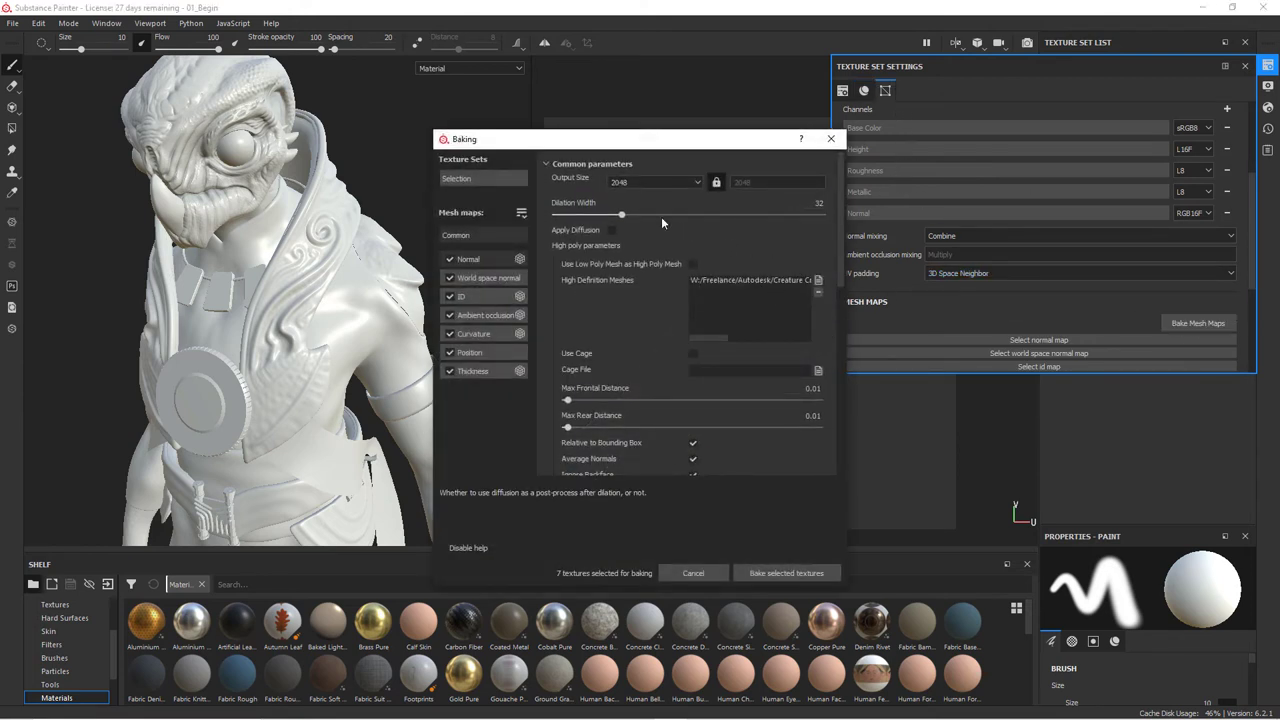
pyautogui.click(470, 180)
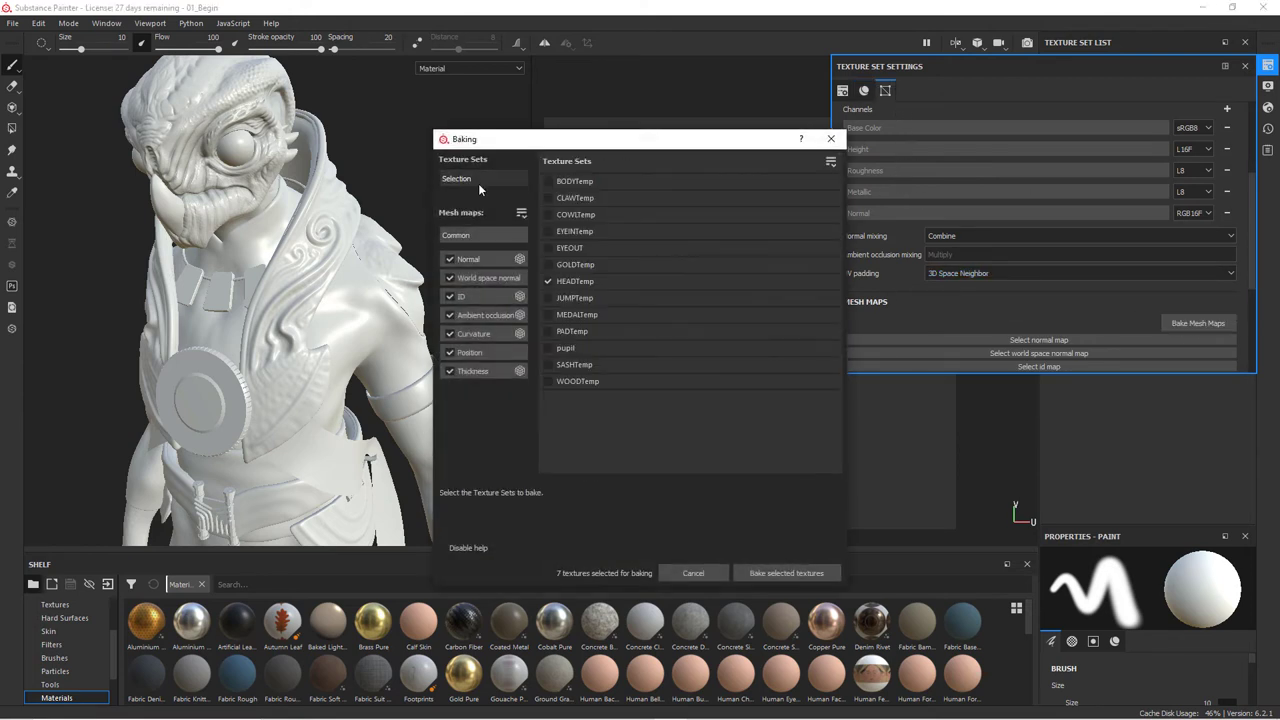
pyautogui.click(549, 282)
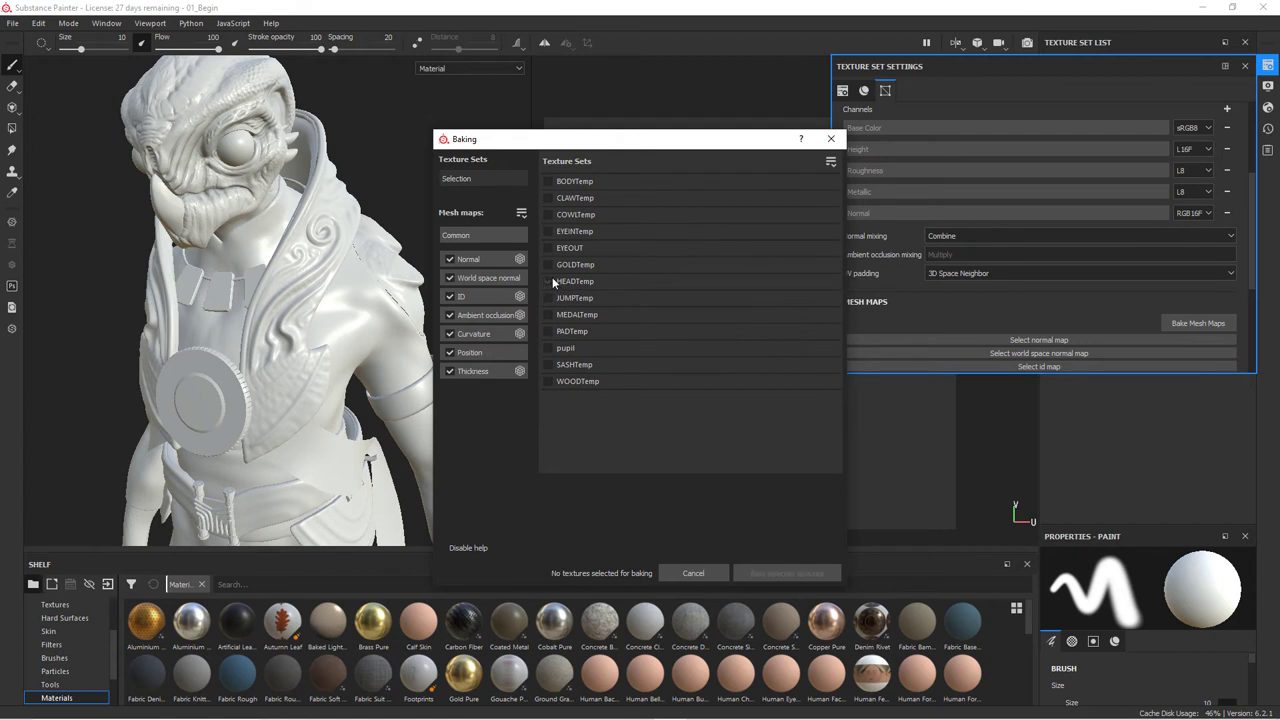
pyautogui.click(549, 215)
# - Replace the bake's high definition mesh with cowlHI.obj from the CreatureFilmTexturing data folder
pyautogui.scroll(-5, 634, 328)
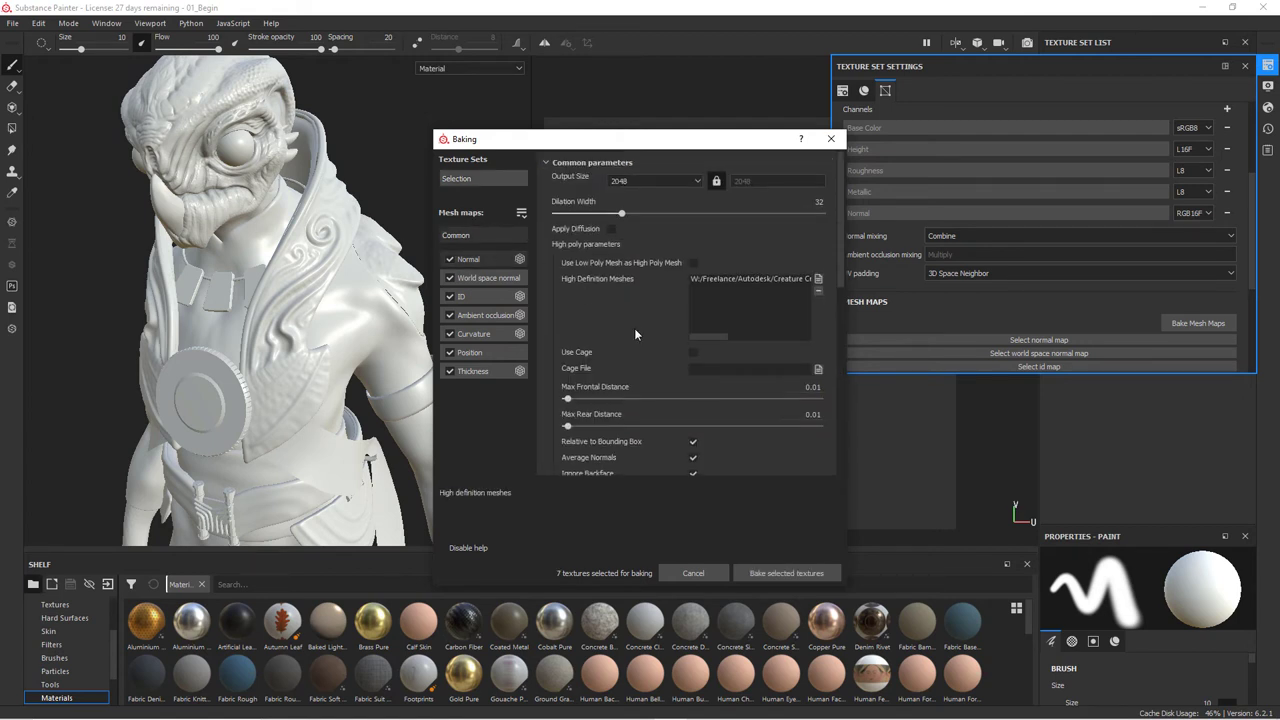
pyautogui.click(818, 289)
pyautogui.click(818, 278)
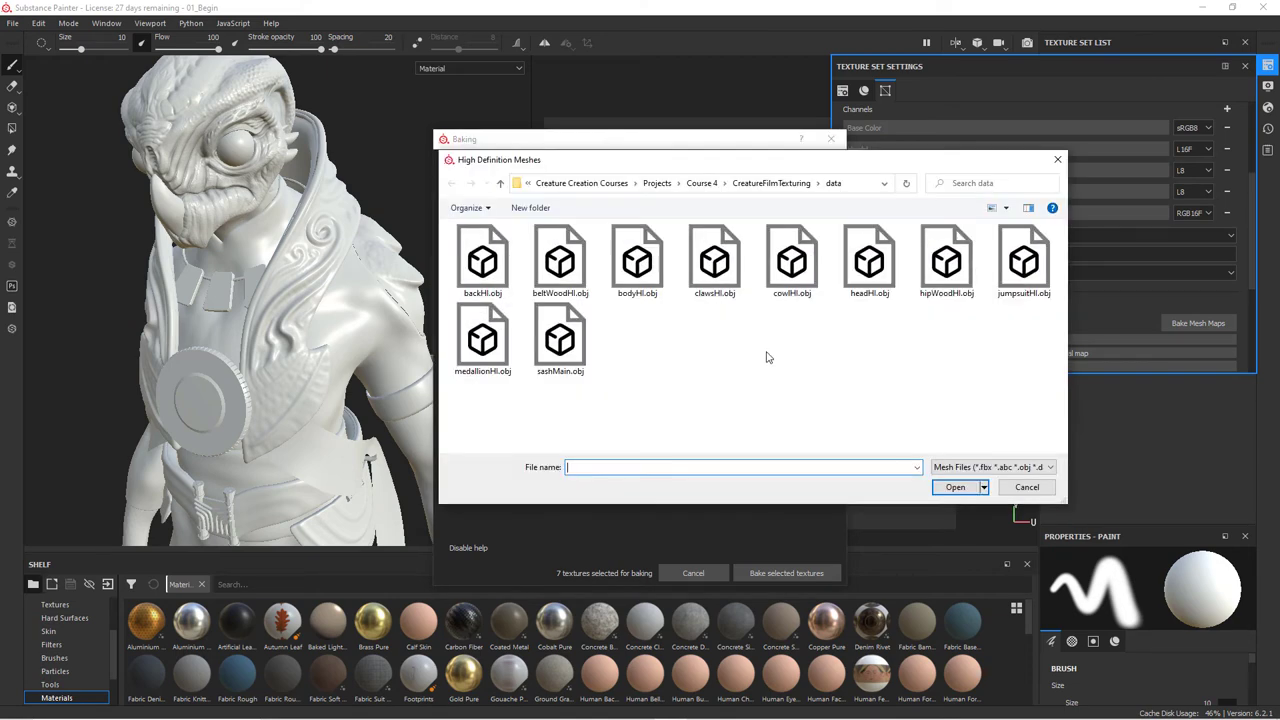
pyautogui.click(782, 288)
pyautogui.click(952, 487)
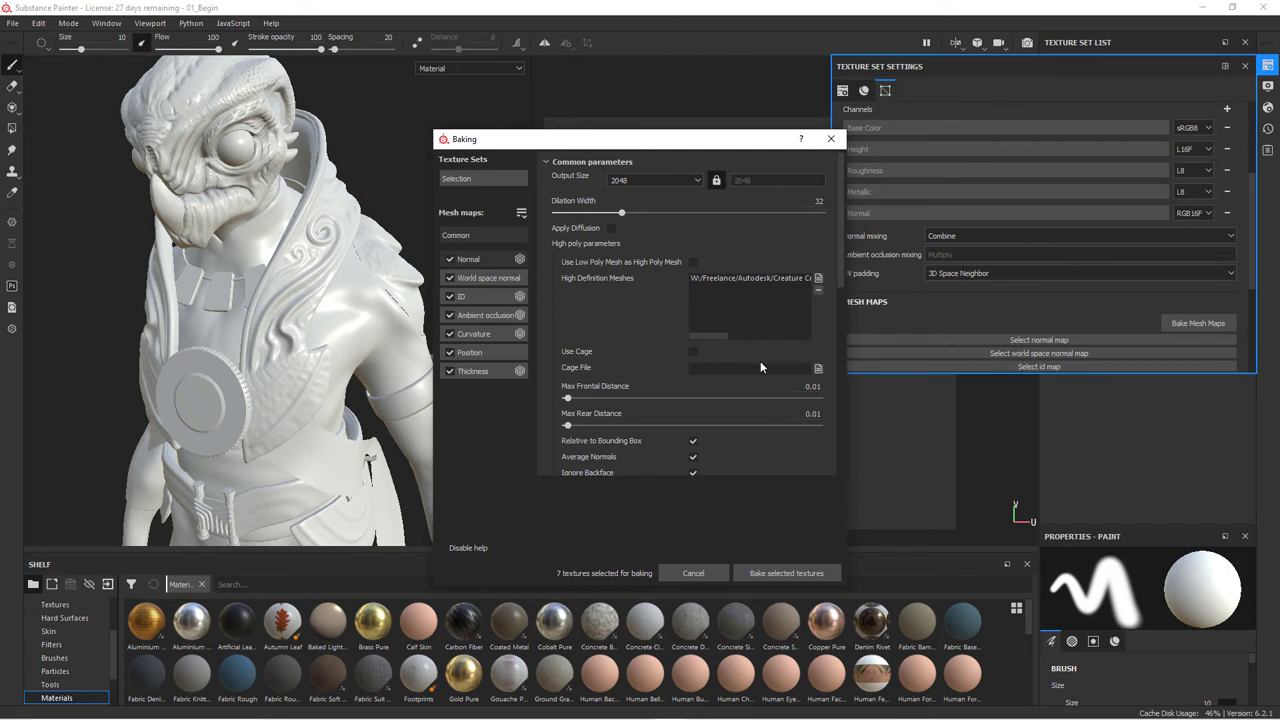
# - Bake the selected mesh maps for the cowl and check the result on the model
pyautogui.click(787, 573)
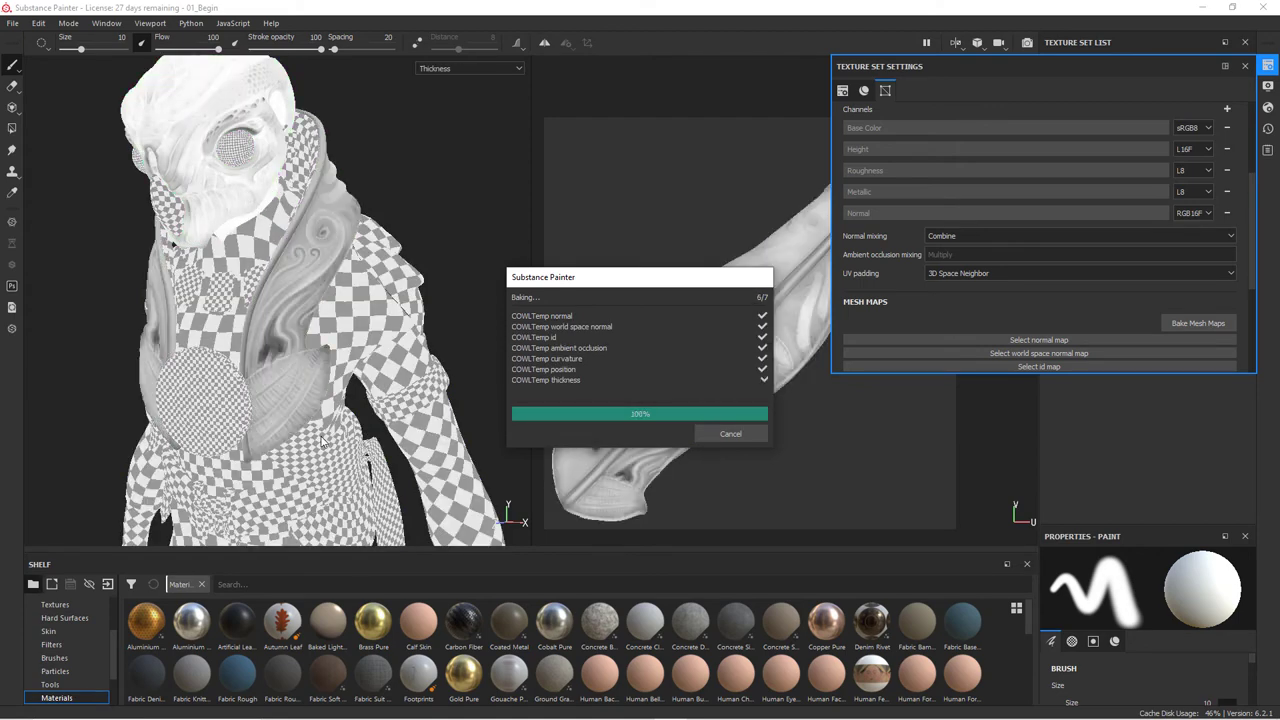
pyautogui.click(733, 432)
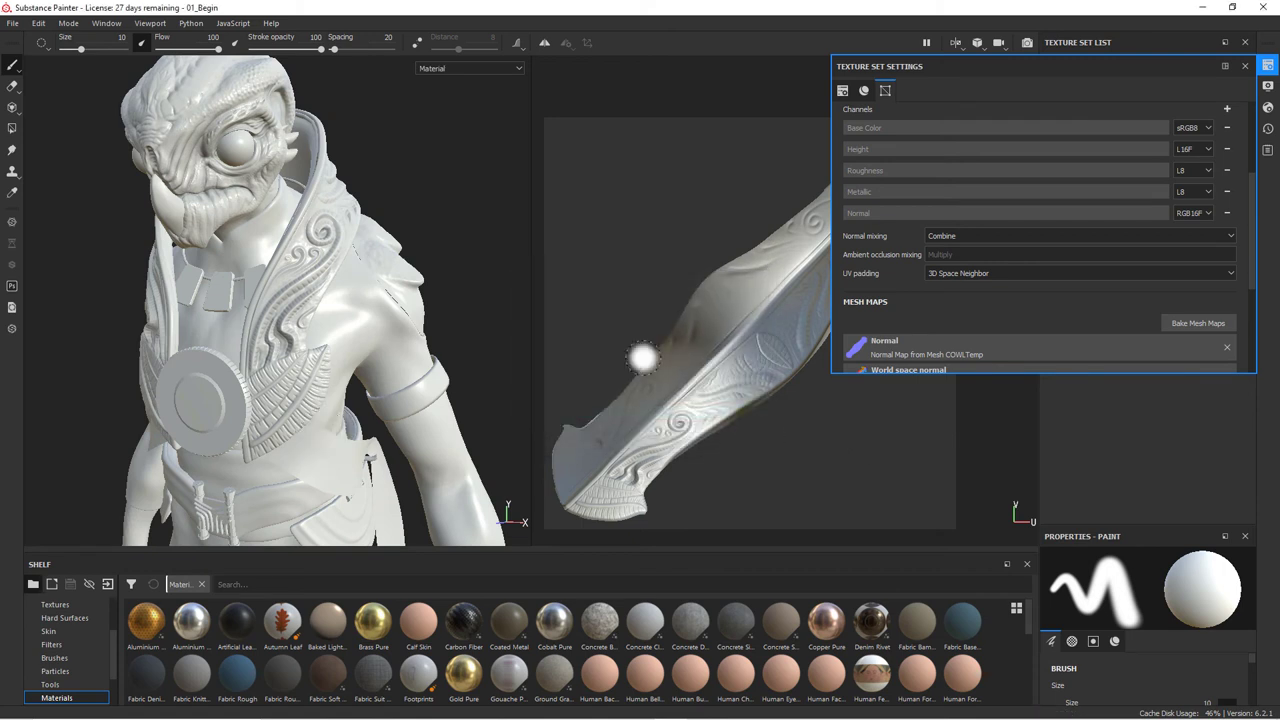
pyautogui.keyDown('alt'); pyautogui.moveTo(477, 371); pyautogui.dragTo(330, 335); pyautogui.keyUp('alt')
pyautogui.scroll(-3, 1063, 310)
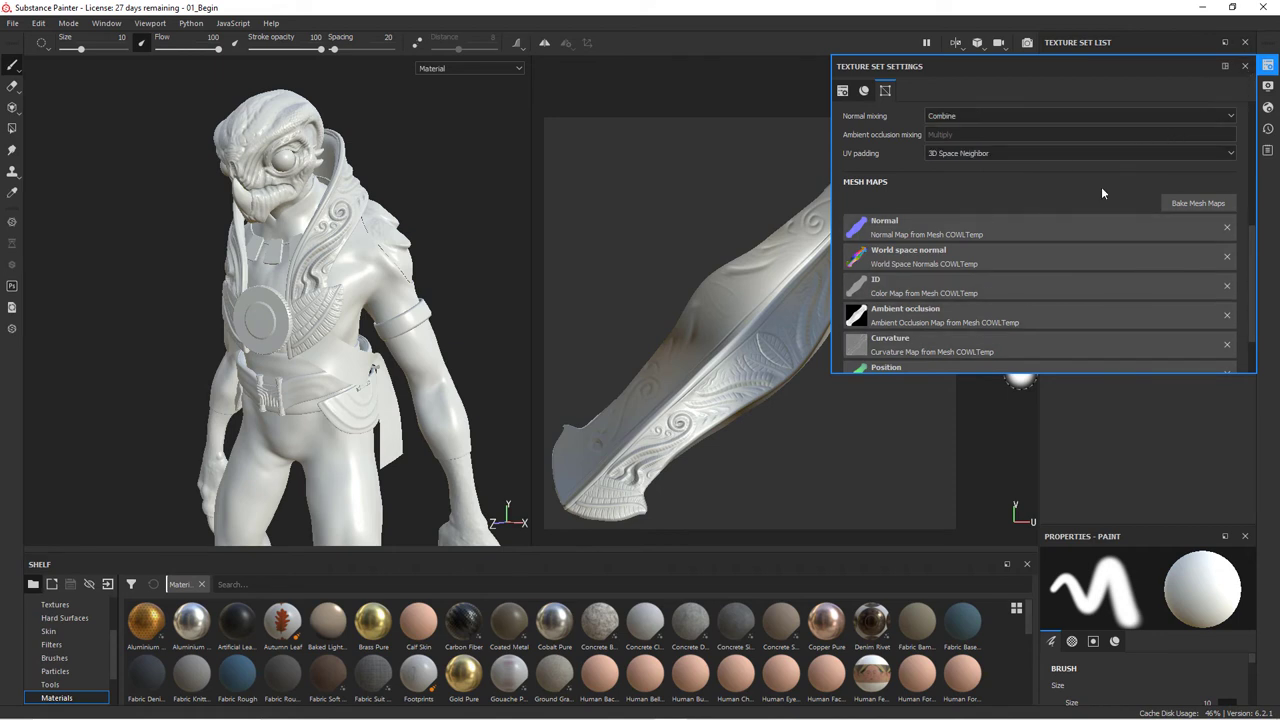
# - Start another mesh map bake and include only BODYTemp in place of COWLTemp
pyautogui.click(1205, 203)
pyautogui.click(470, 178)
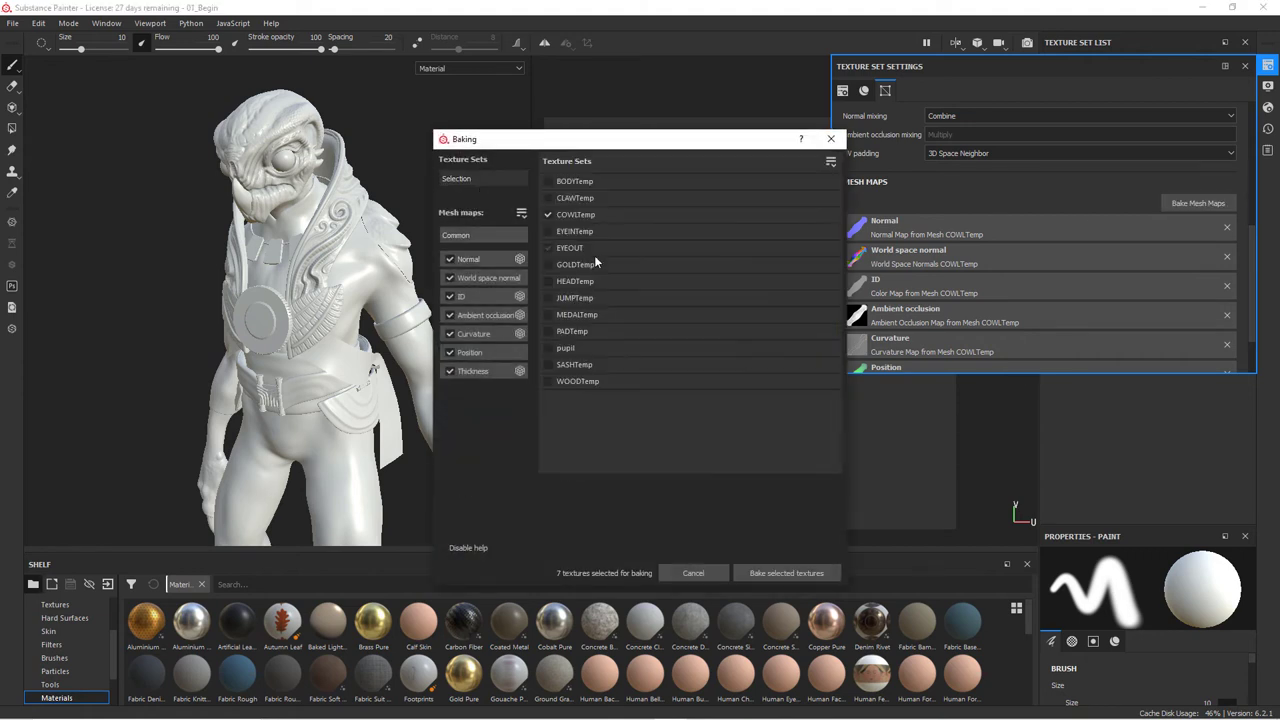
pyautogui.click(548, 215)
pyautogui.click(549, 181)
# - Load bodyHI.obj from the data folder as the high definition mesh for the body bake
pyautogui.click(470, 234)
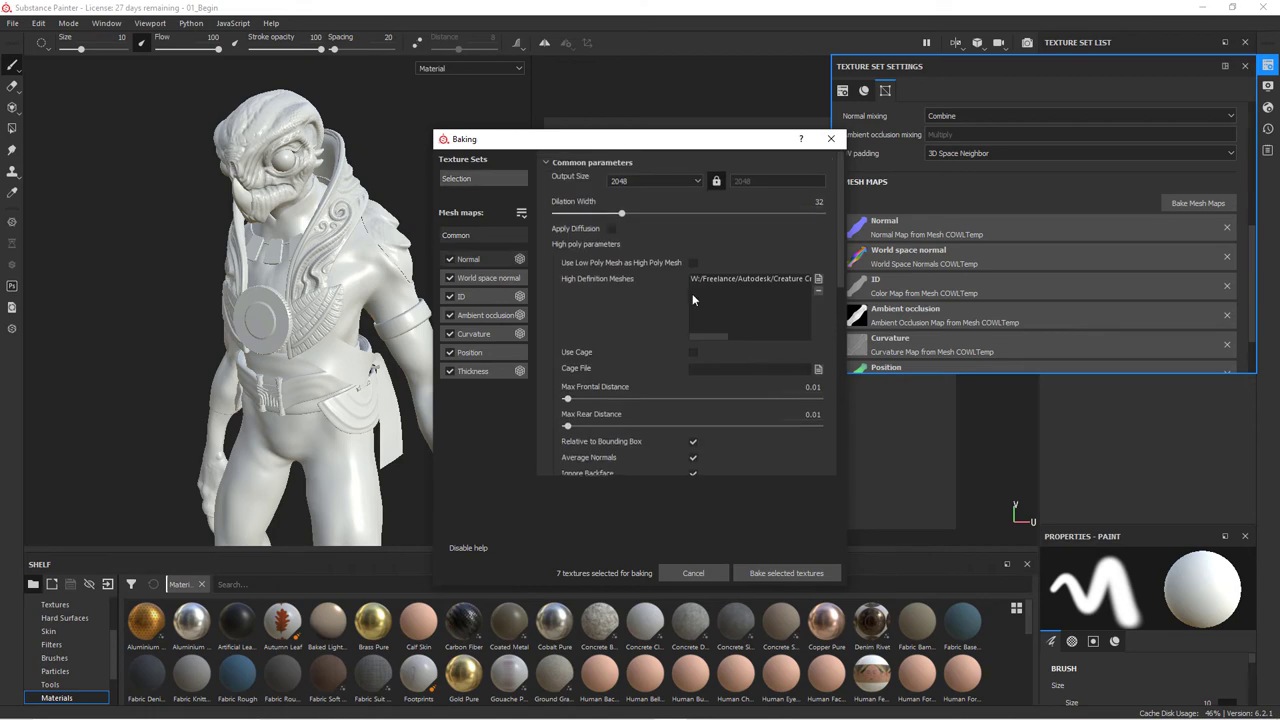
pyautogui.click(818, 279)
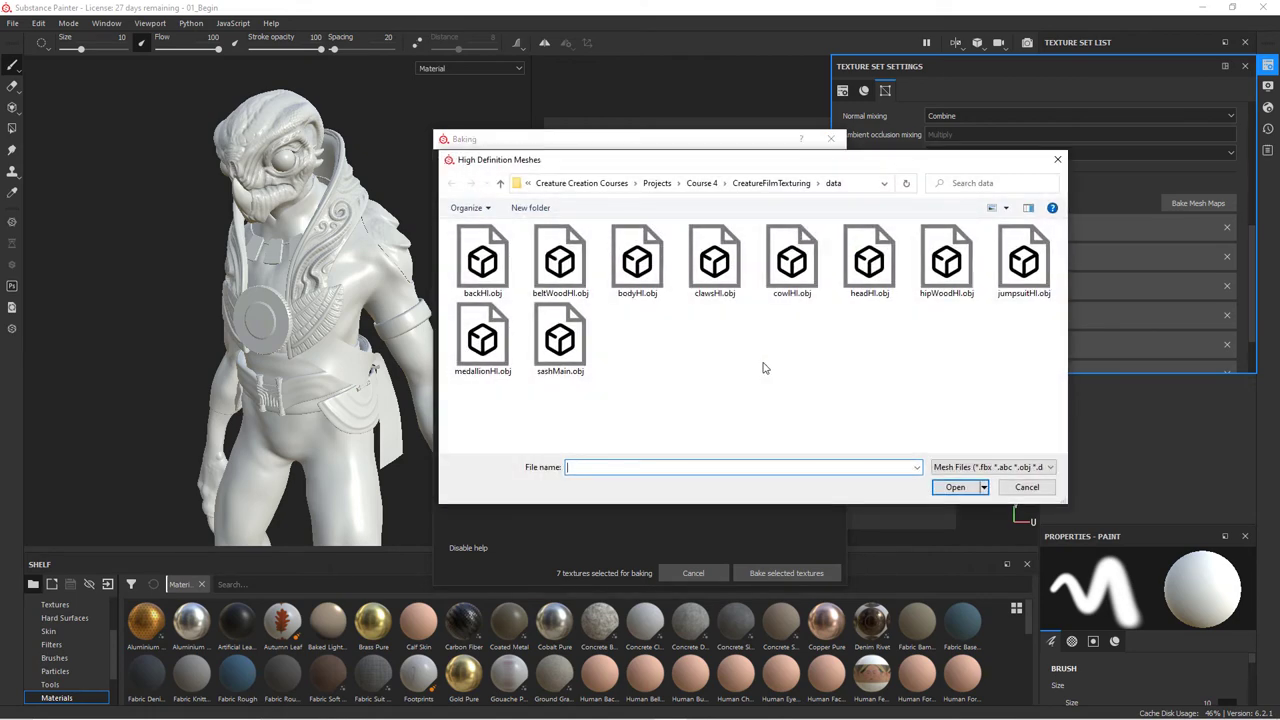
pyautogui.doubleClick(636, 262)
# - Bake the selected mesh maps for the body and inspect the creature from several angles
pyautogui.click(788, 574)
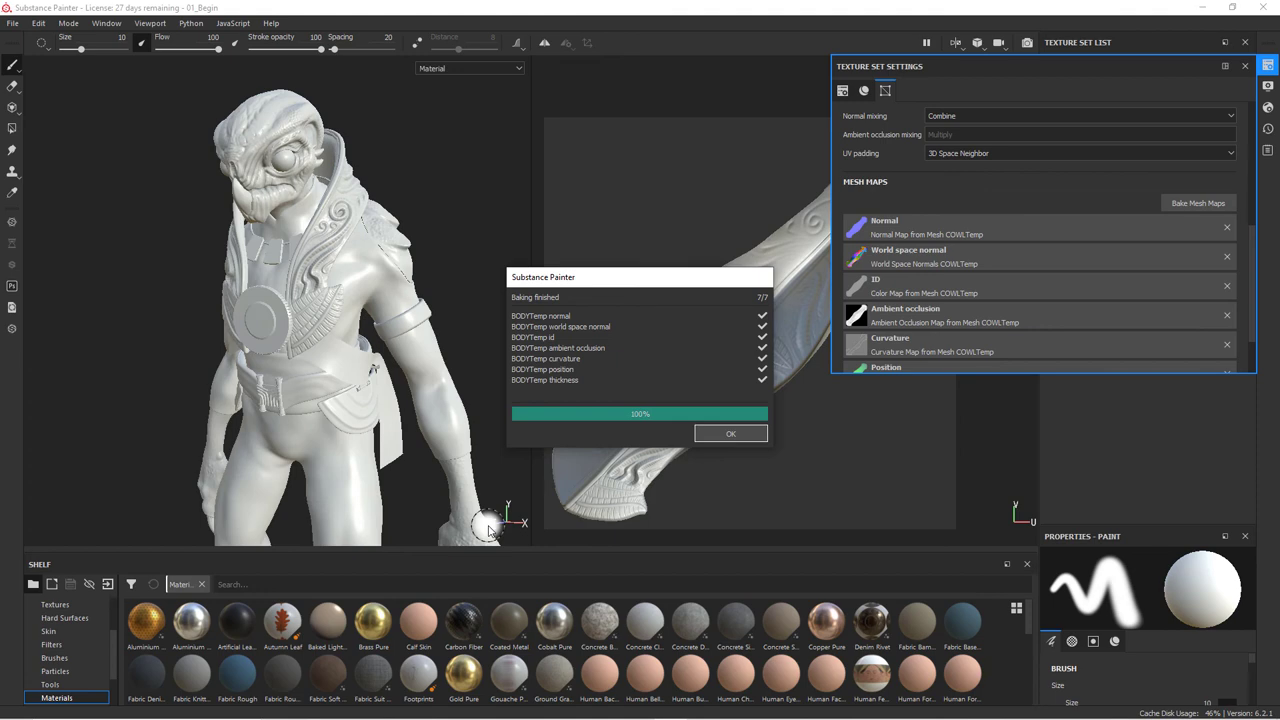
pyautogui.moveTo(388, 346)
pyautogui.keyDown('alt'); pyautogui.mouseDown()
pyautogui.moveTo(229, 331)
pyautogui.moveTo(340, 374)
pyautogui.mouseUp(); pyautogui.keyUp('alt')
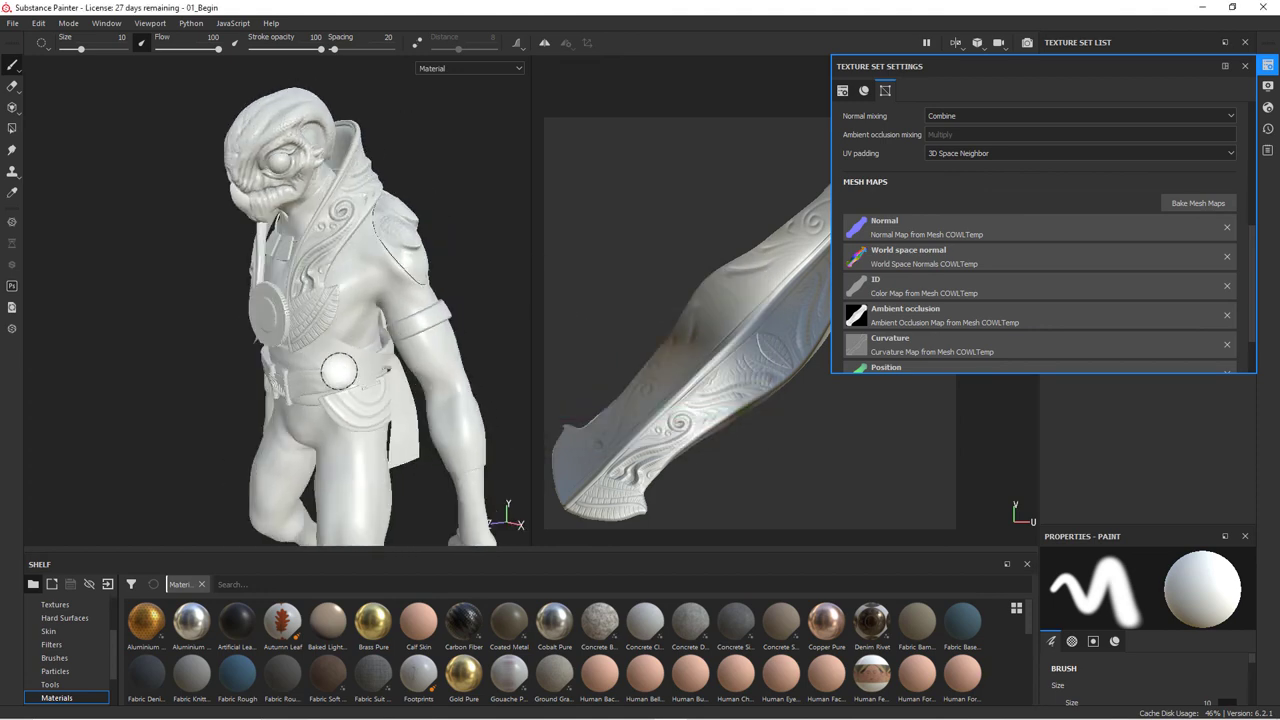
pyautogui.scroll(3, 331, 319)
pyautogui.keyDown('alt'); pyautogui.moveTo(331, 319); pyautogui.dragTo(399, 351); pyautogui.keyUp('alt')
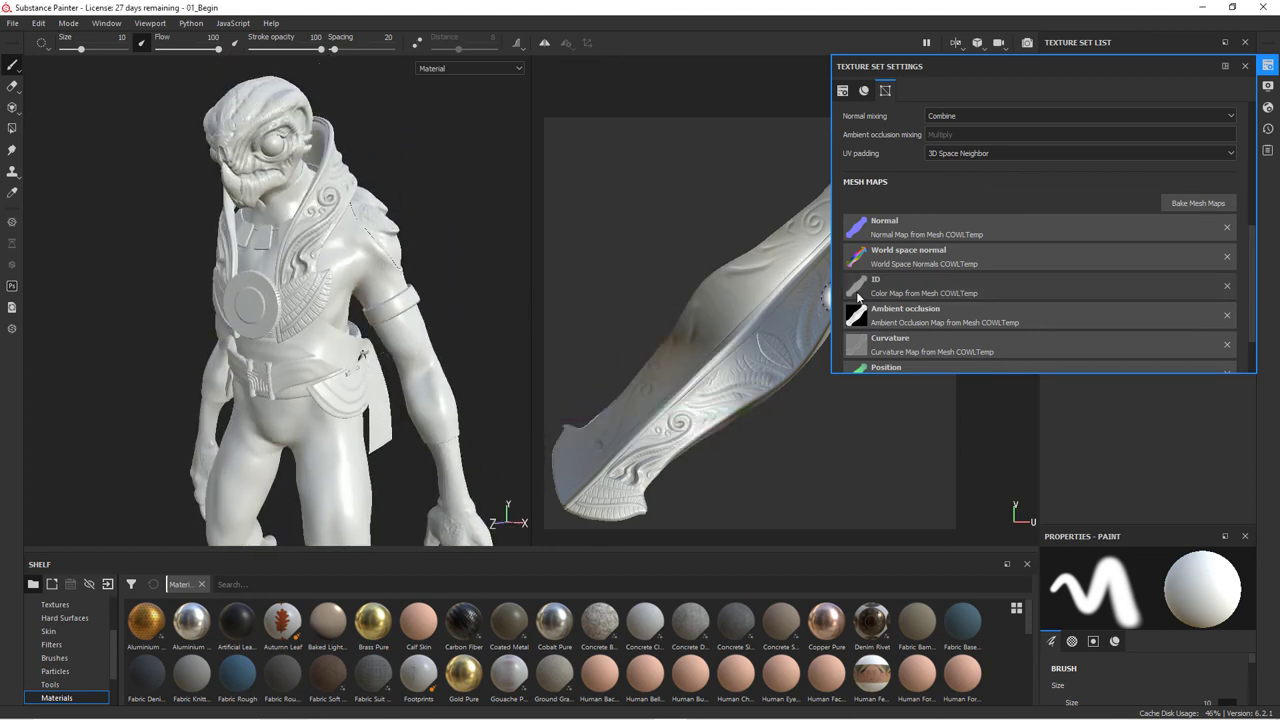
# - Set up a new mesh map bake with JUMPTemp as the only included texture set, excluding BODYTemp
pyautogui.click(1198, 203)
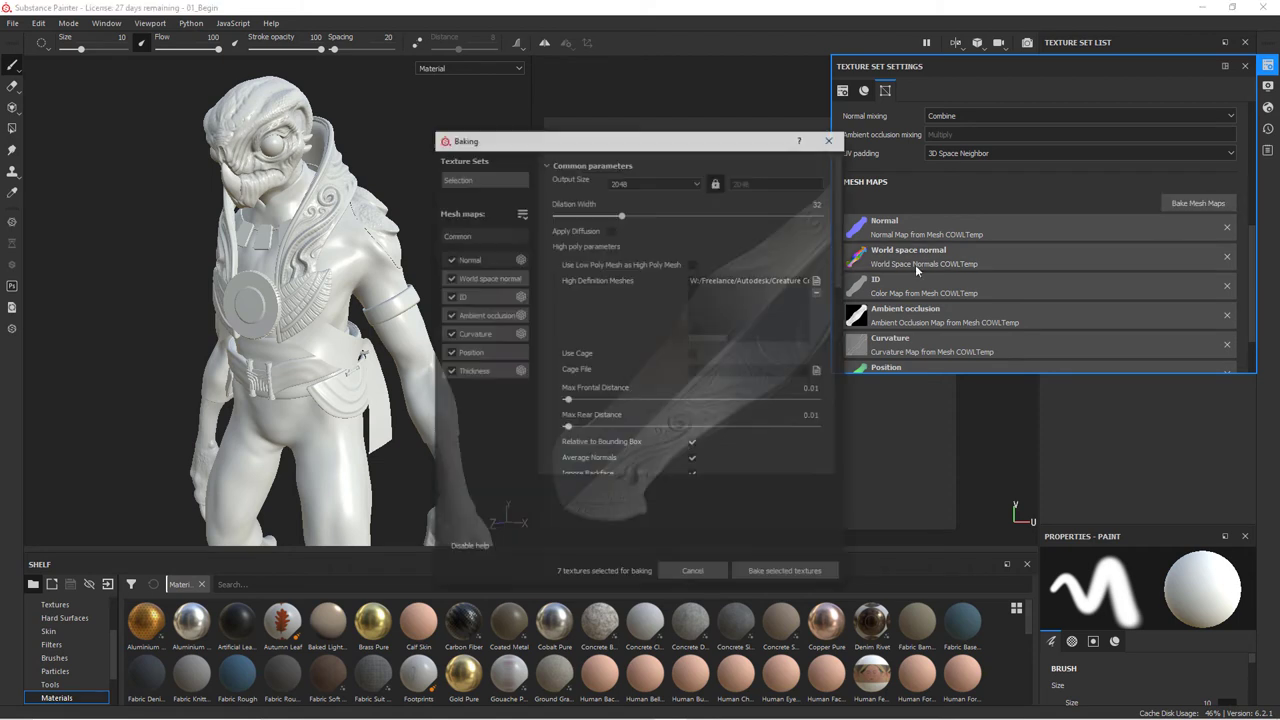
pyautogui.click(480, 178)
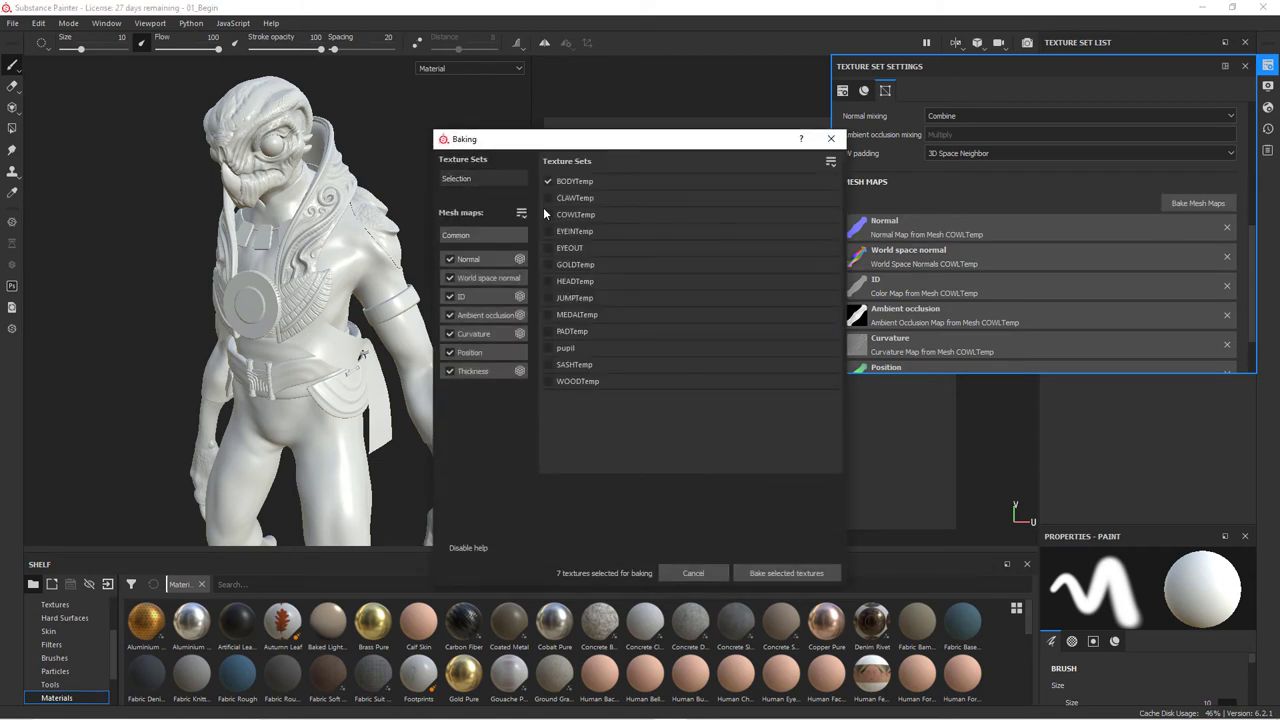
pyautogui.click(549, 182)
pyautogui.click(548, 298)
# - Load jumpsuitHI.obj from the data folder as the high definition mesh for the jumpsuit bake
pyautogui.click(490, 233)
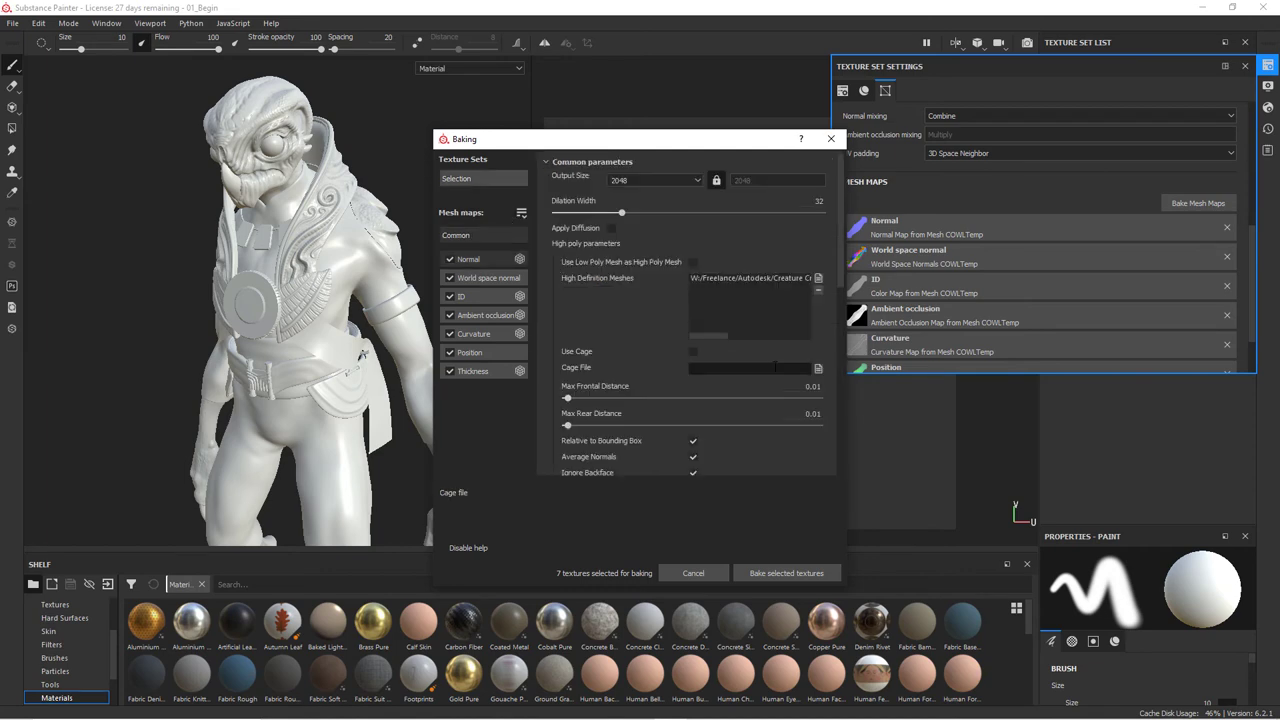
pyautogui.click(818, 278)
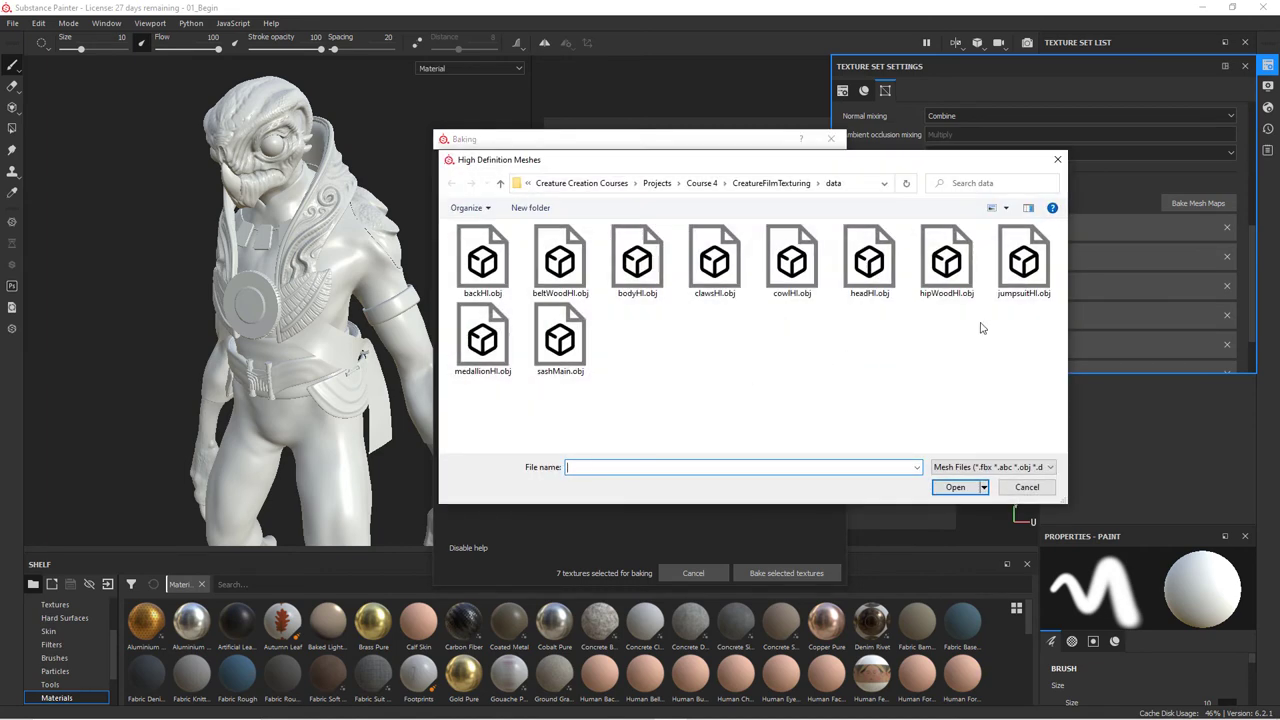
pyautogui.click(1023, 262)
pyautogui.click(955, 487)
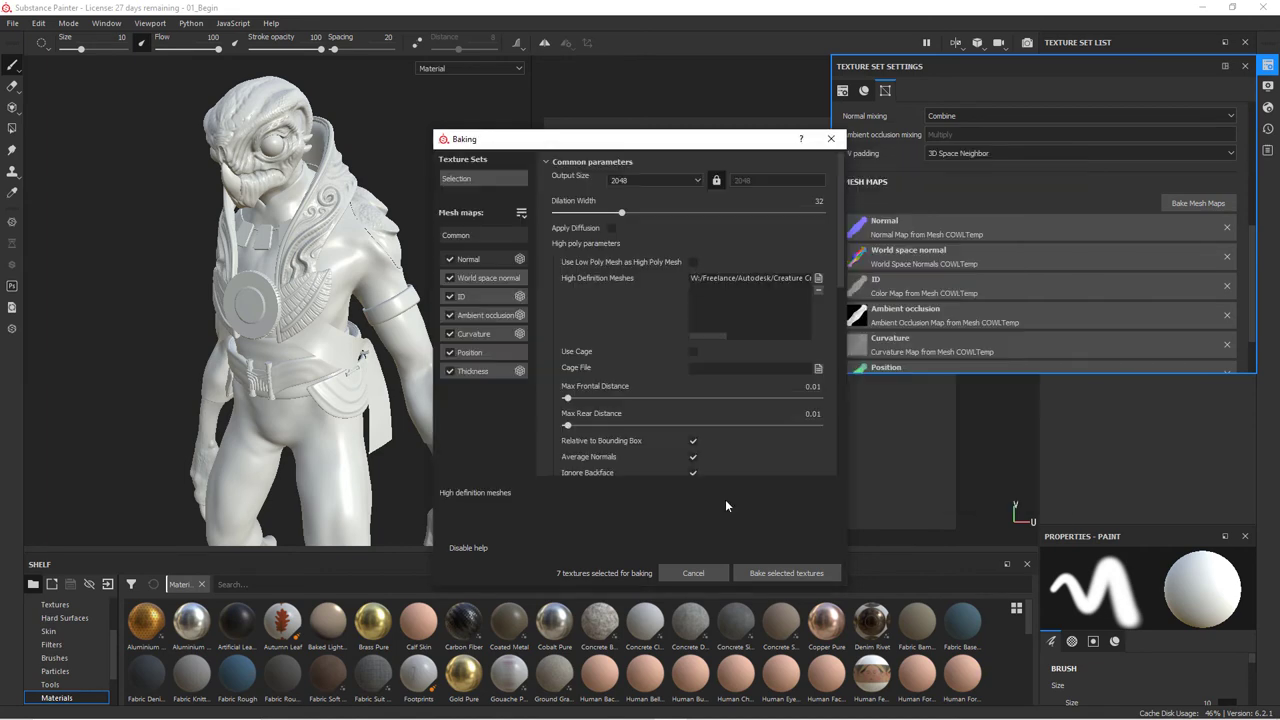
# - Bake the selected mesh maps for JUMPTemp and check the jumpsuit on the model
pyautogui.click(786, 570)
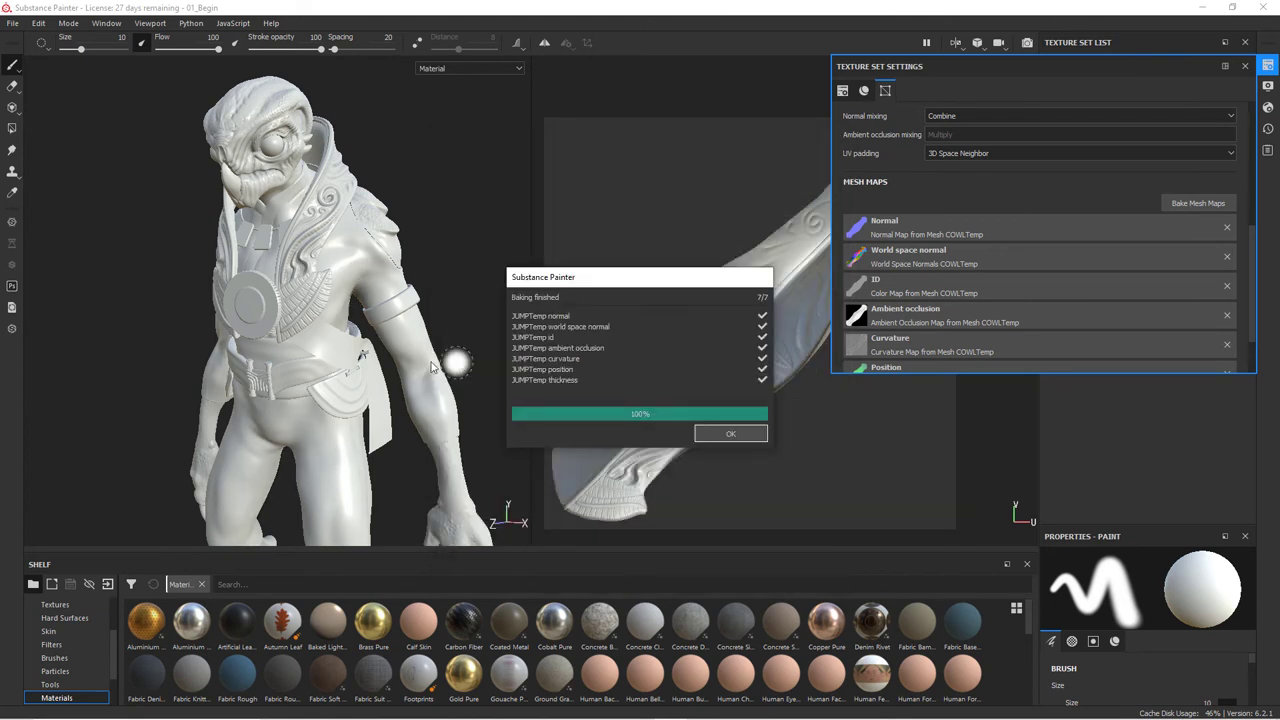
pyautogui.click(733, 434)
pyautogui.keyDown('alt'); pyautogui.moveTo(470, 300); pyautogui.dragTo(449, 380); pyautogui.keyUp('alt')
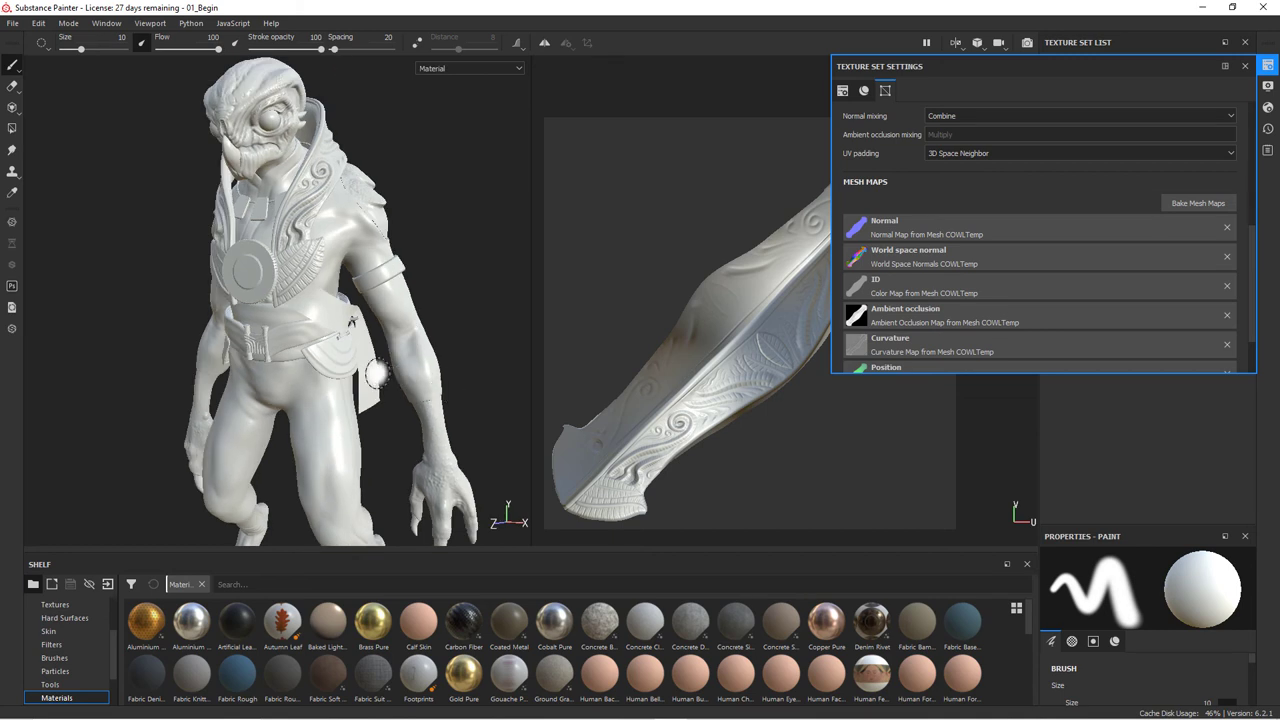
# - Bake the WOODTemp mesh maps using backHI.obj, beltWoodHI.obj and hipWoodHI.obj together as the high definition meshes
pyautogui.click(1216, 205)
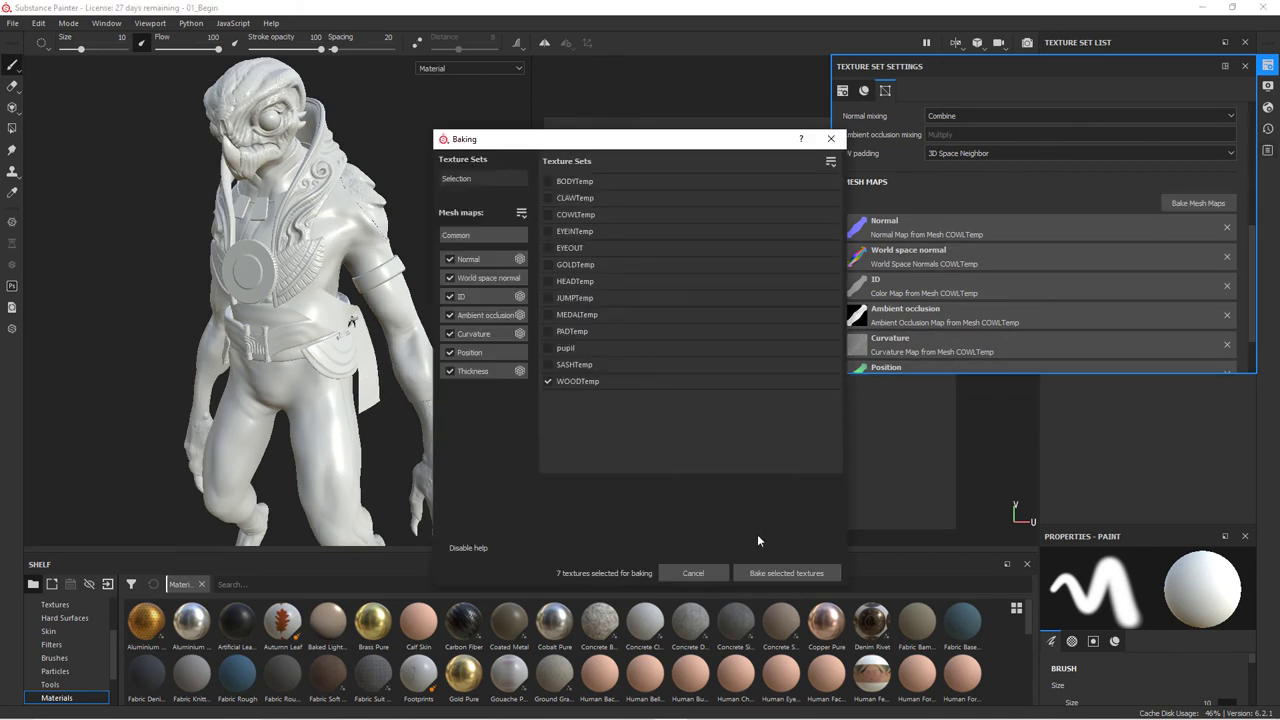
pyautogui.click(471, 236)
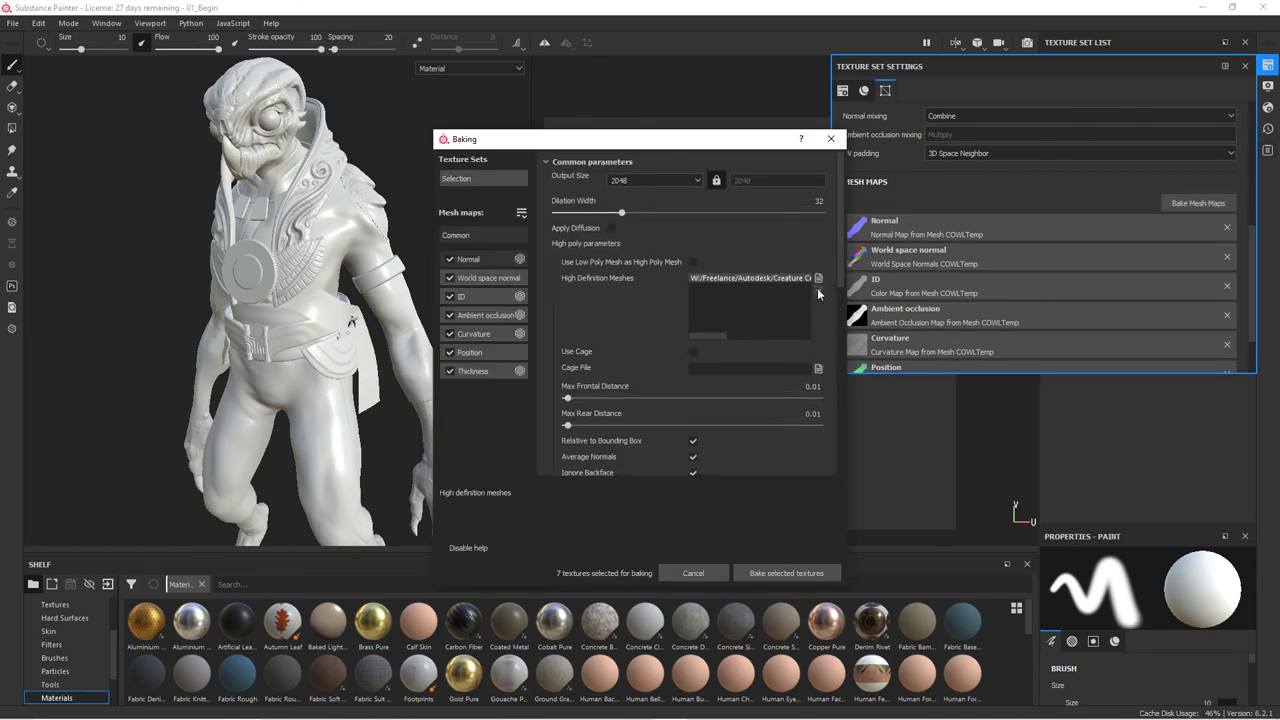
pyautogui.click(818, 281)
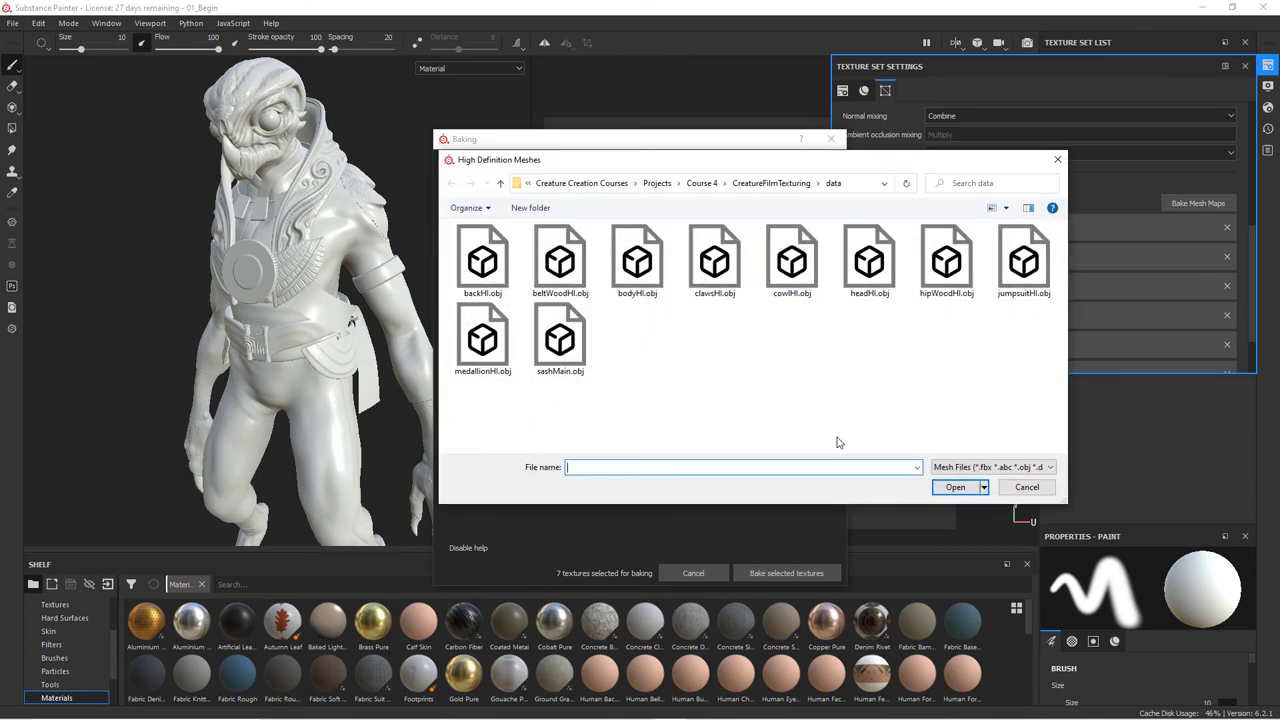
pyautogui.click(572, 288)
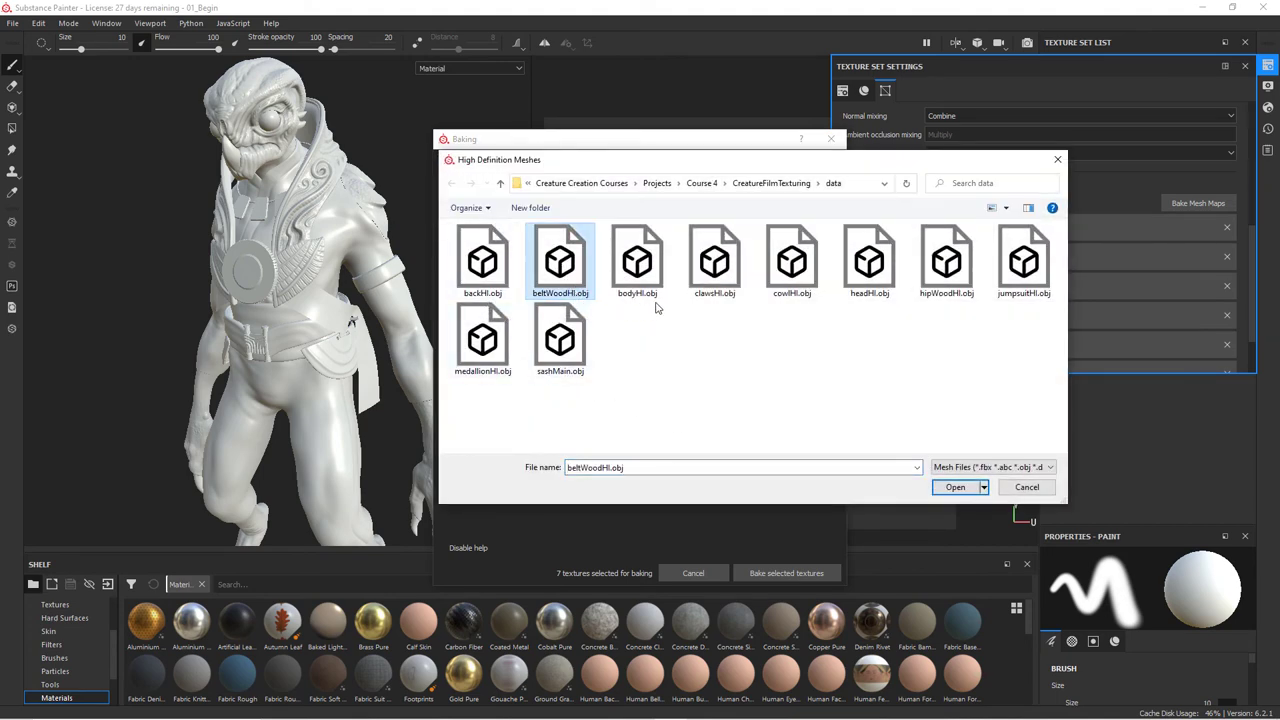
pyautogui.keyDown('ctrl'); pyautogui.click(946, 270); pyautogui.keyUp('ctrl')
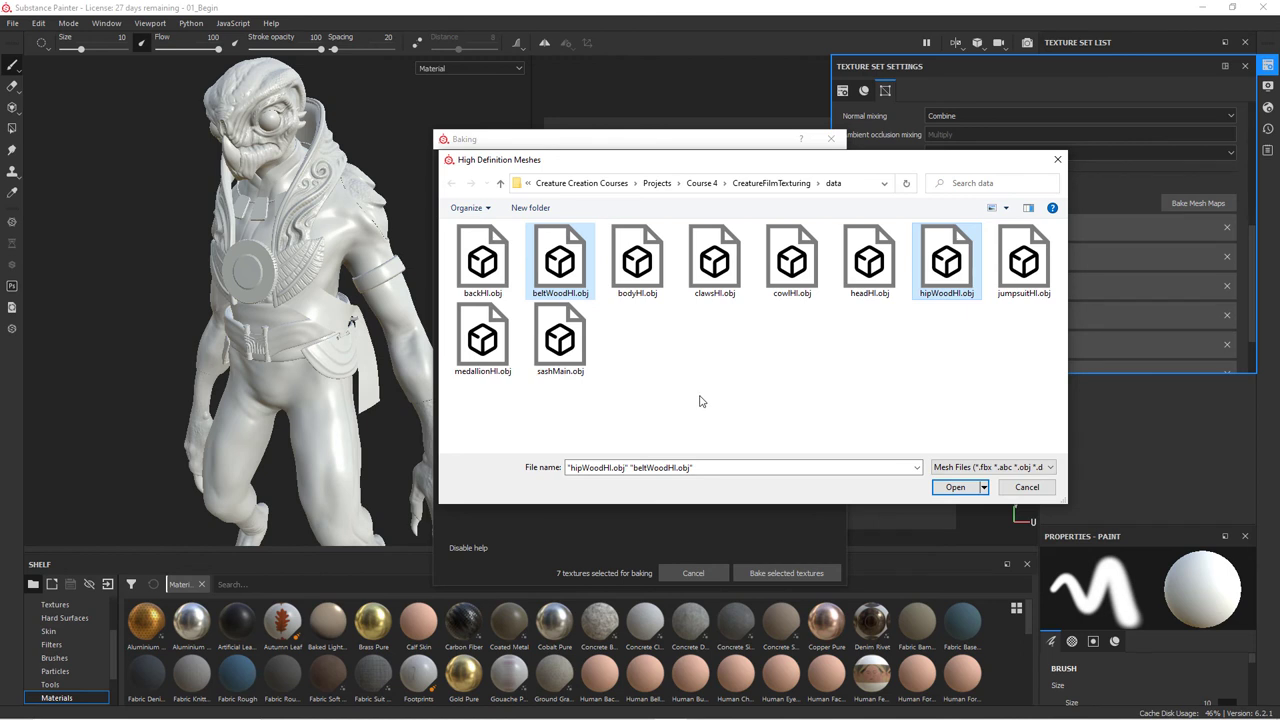
pyautogui.keyDown('ctrl'); pyautogui.click(500, 291); pyautogui.keyUp('ctrl')
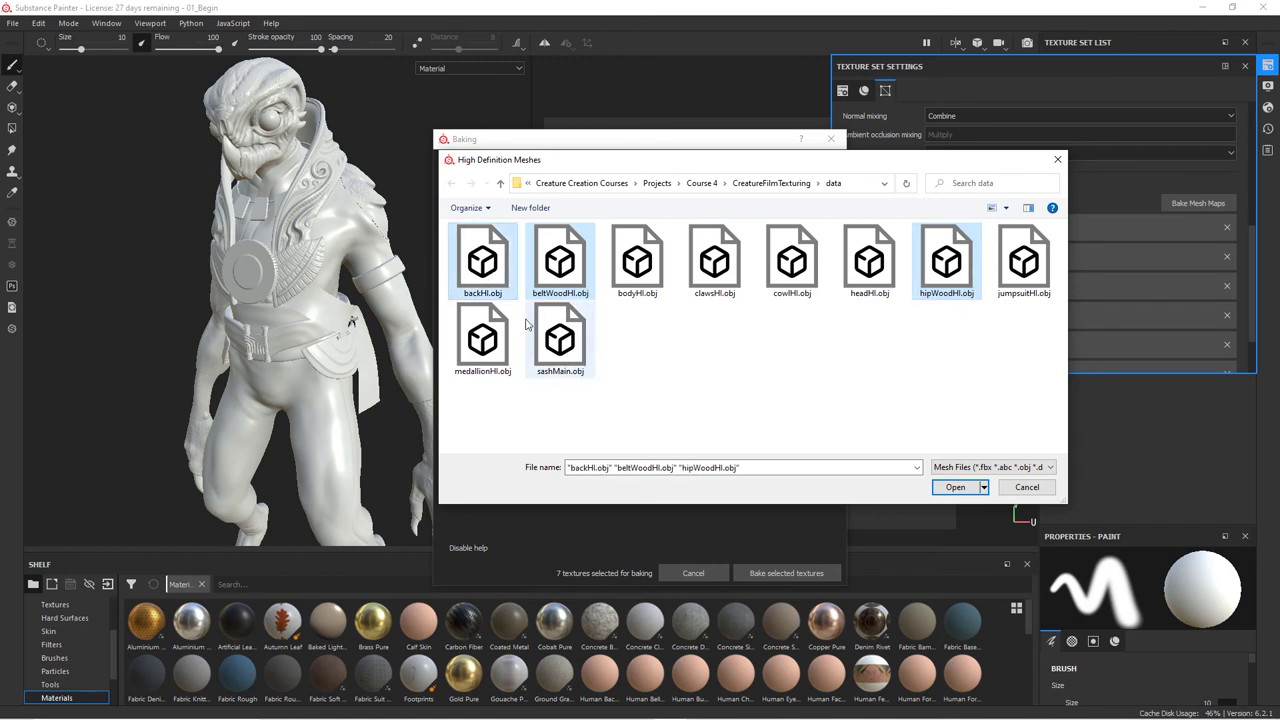
pyautogui.click(955, 488)
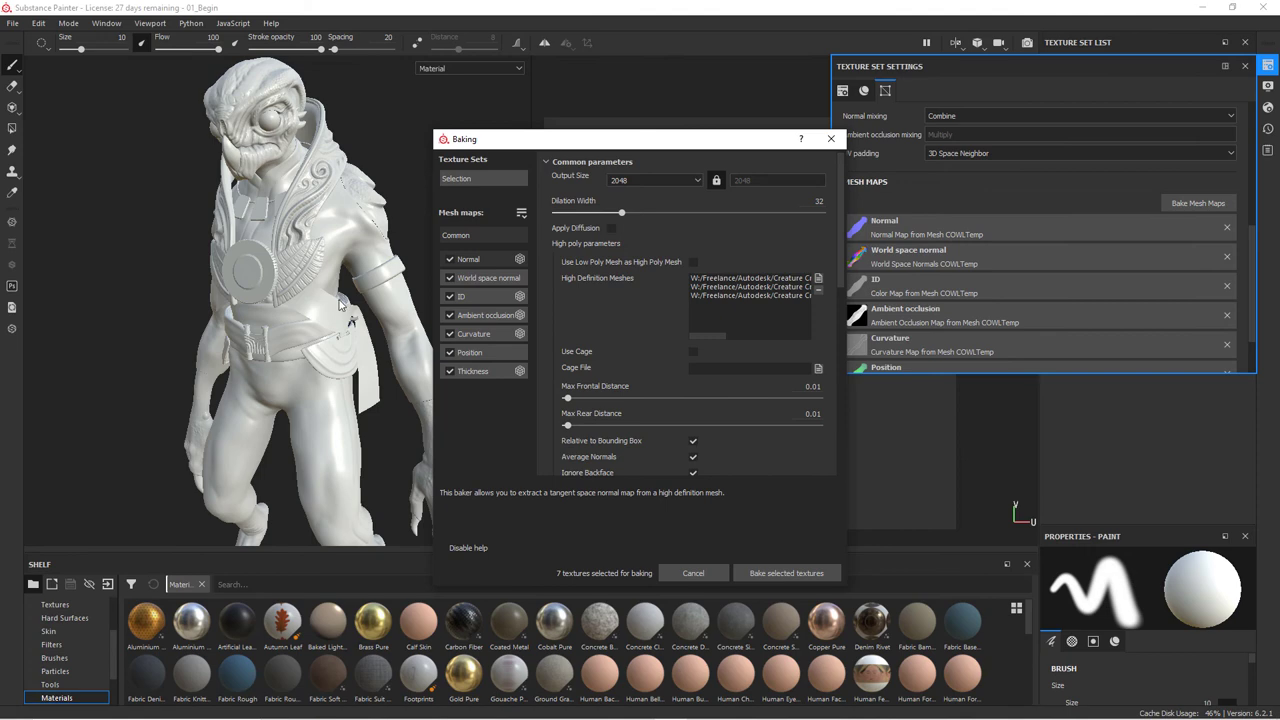
pyautogui.click(797, 573)
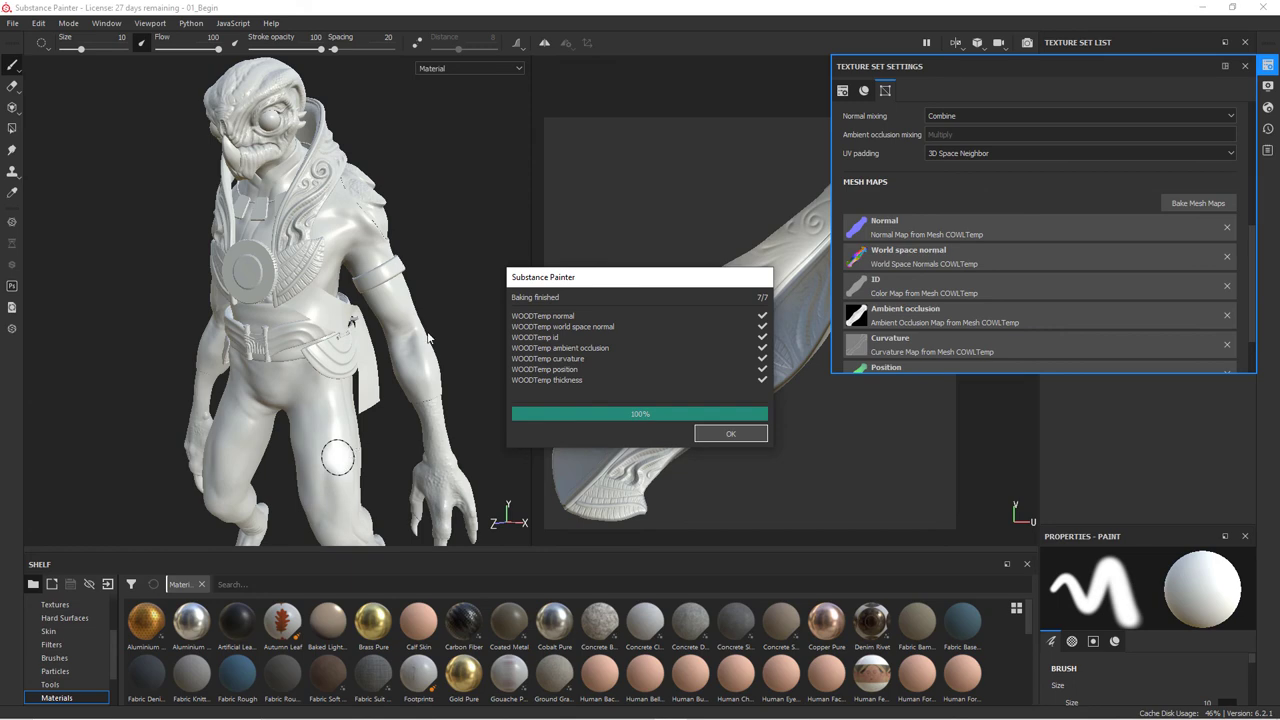
# - Close the finished WOODTemp bake and set up a new mesh map bake for SASHTemp only
pyautogui.click(731, 433)
pyautogui.keyDown('alt'); pyautogui.moveTo(480, 430); pyautogui.dragTo(314, 401); pyautogui.keyUp('alt')
pyautogui.keyDown('alt'); pyautogui.moveTo(314, 401); pyautogui.dragTo(394, 400, button='right'); pyautogui.keyUp('alt')
pyautogui.click(1198, 203)
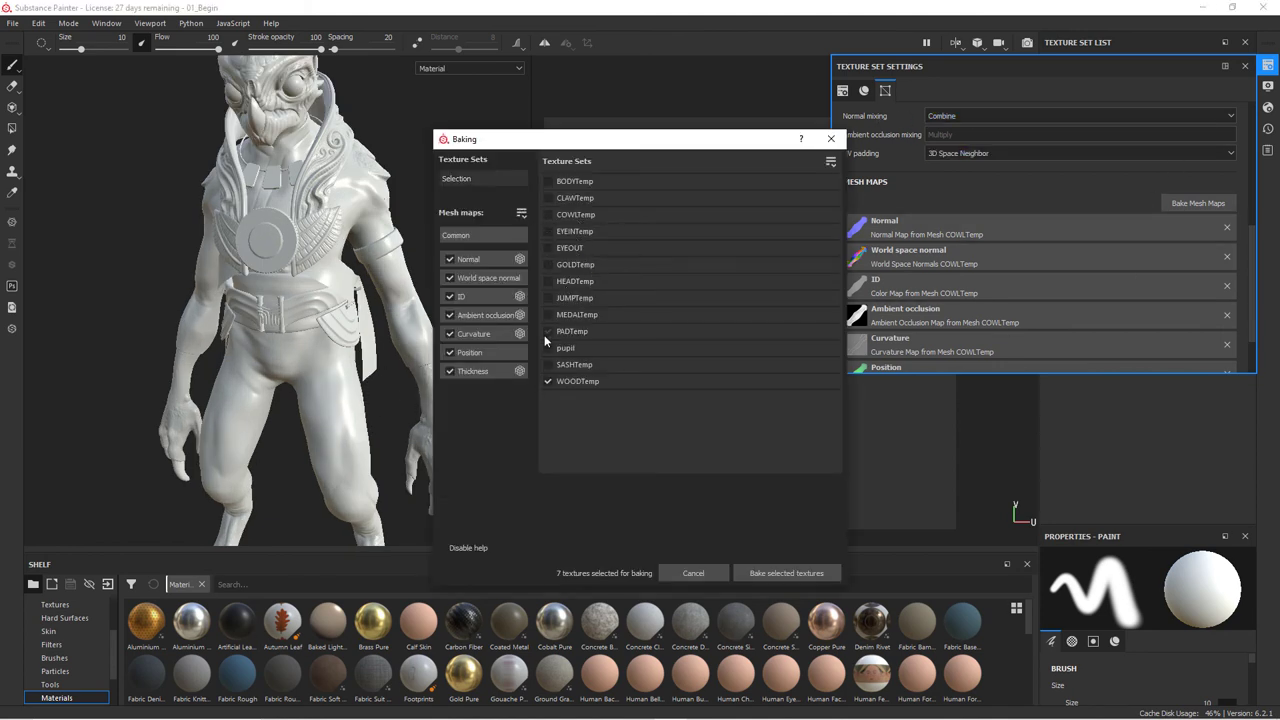
pyautogui.click(477, 236)
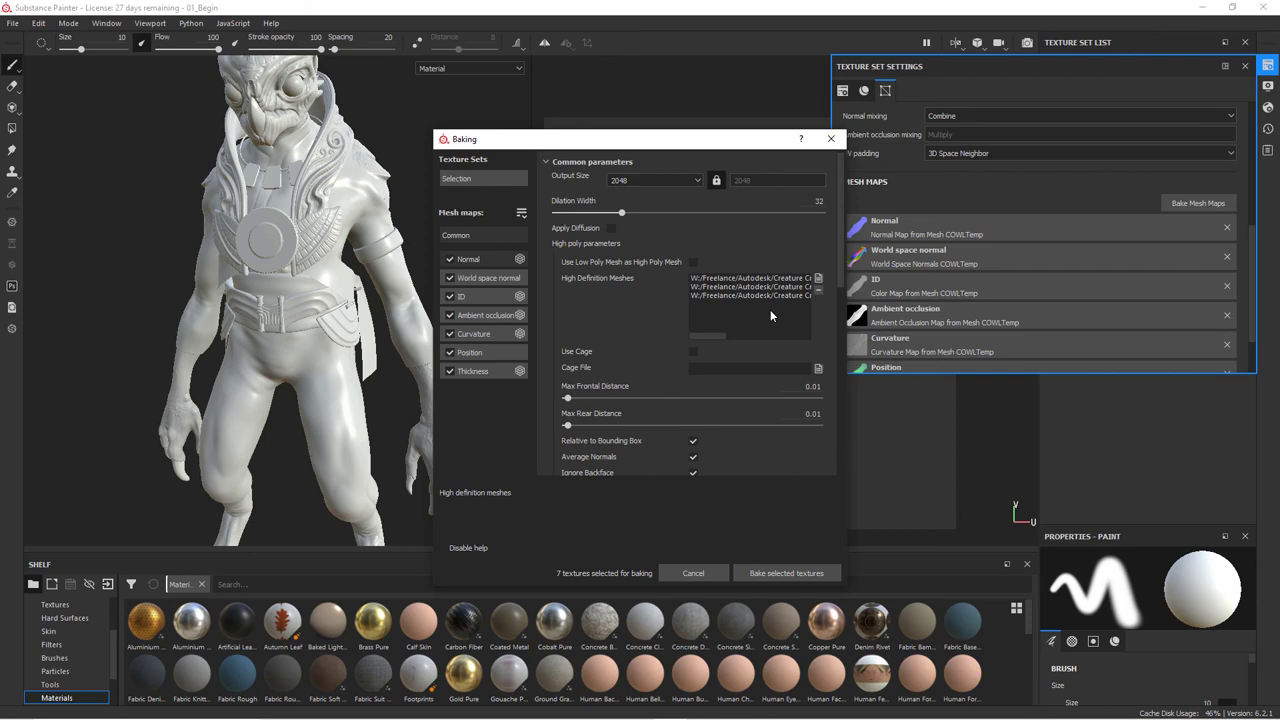
# - Replace the high definition meshes with sashMain.obj from the data folder and bake the SASHTemp mesh maps
pyautogui.click(818, 291)
pyautogui.click(818, 278)
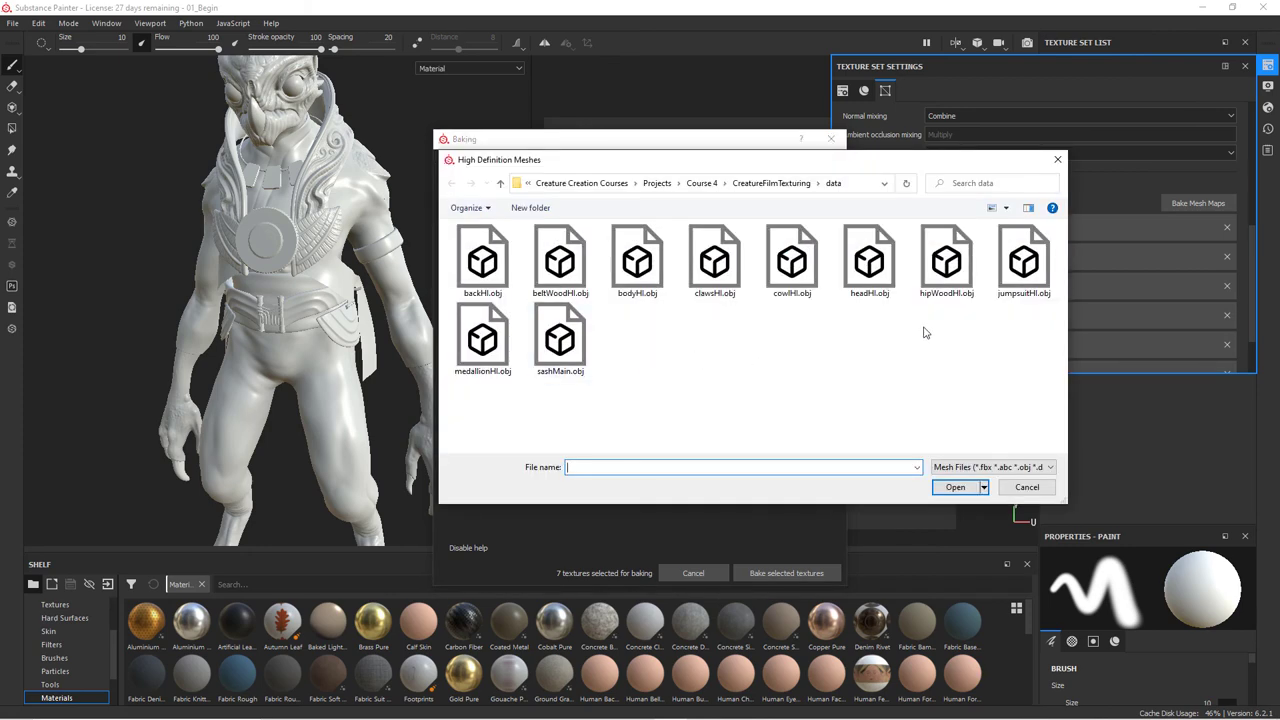
pyautogui.doubleClick(560, 340)
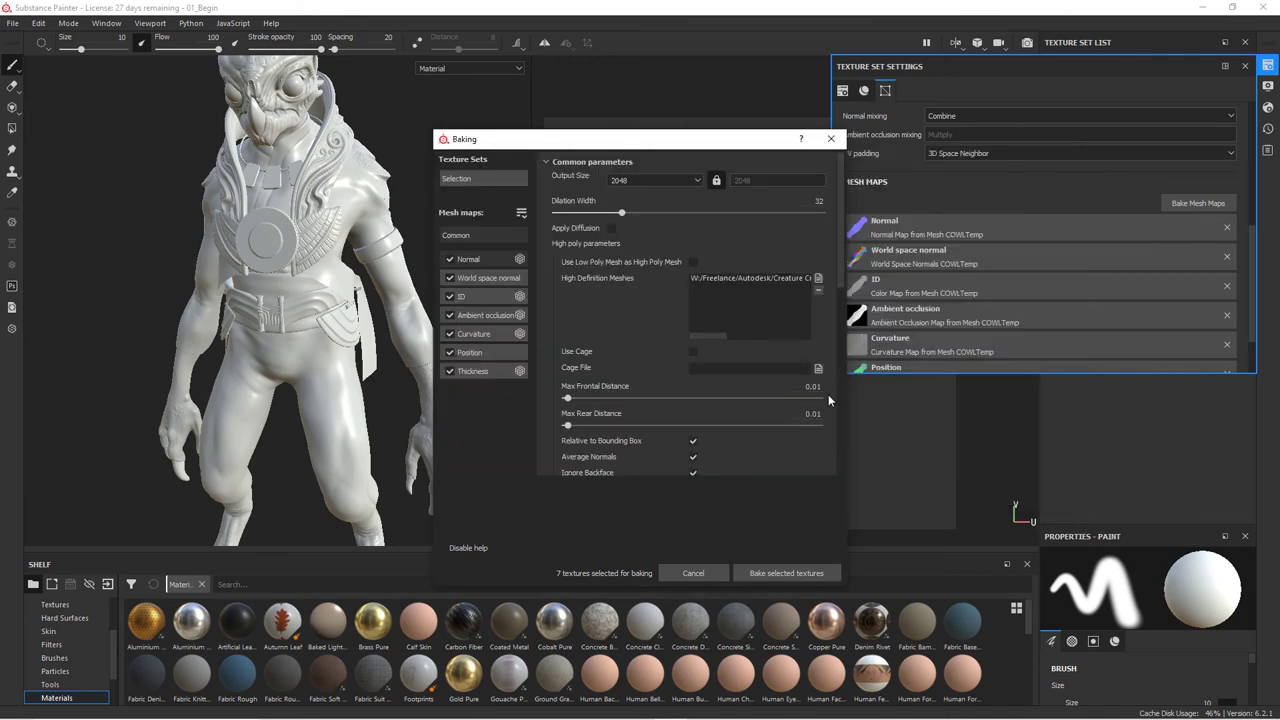
pyautogui.click(798, 573)
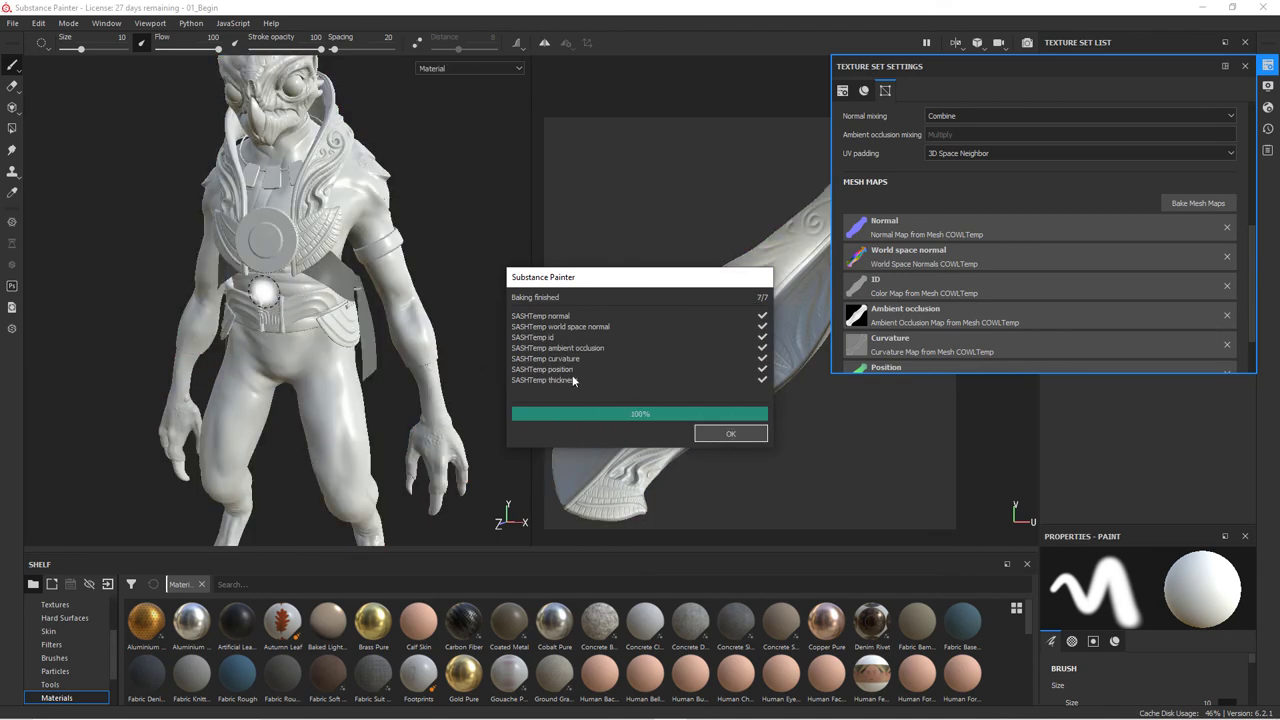
pyautogui.click(730, 434)
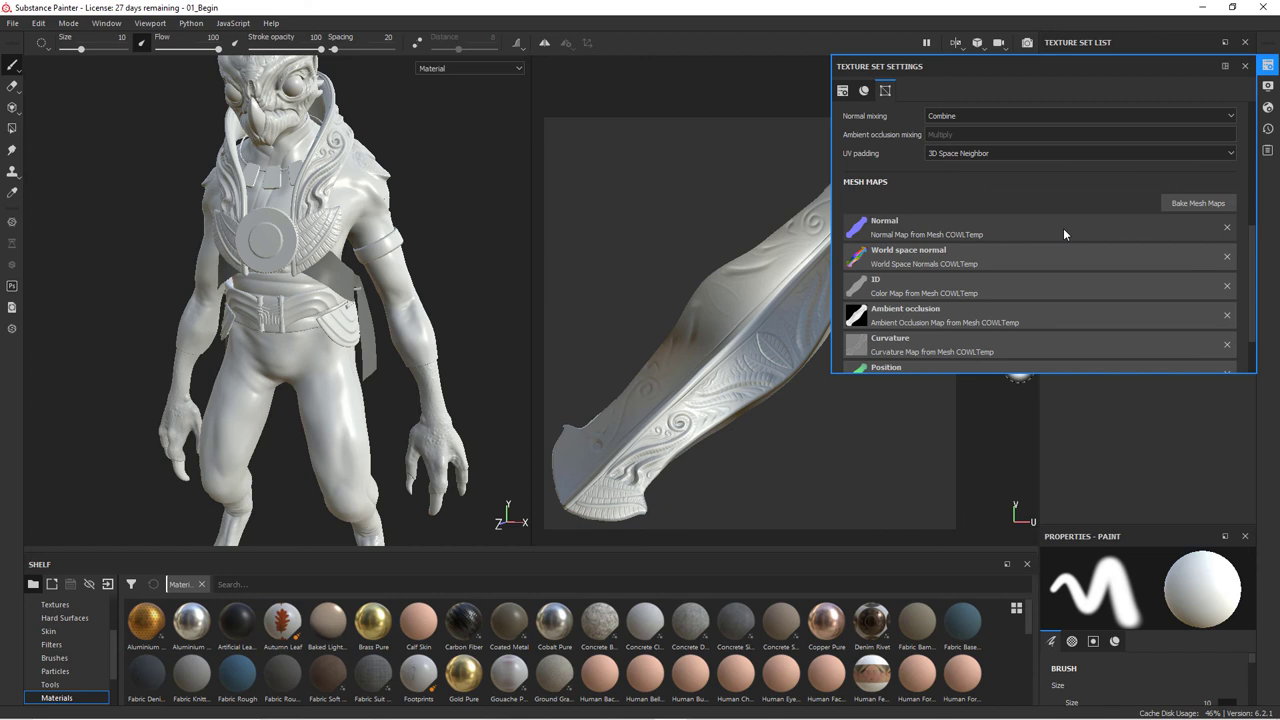
# - Bake the mesh maps for MEDALTemp alone with medallionHI.obj as the high definition mesh and inspect the medallion up close
pyautogui.click(1198, 203)
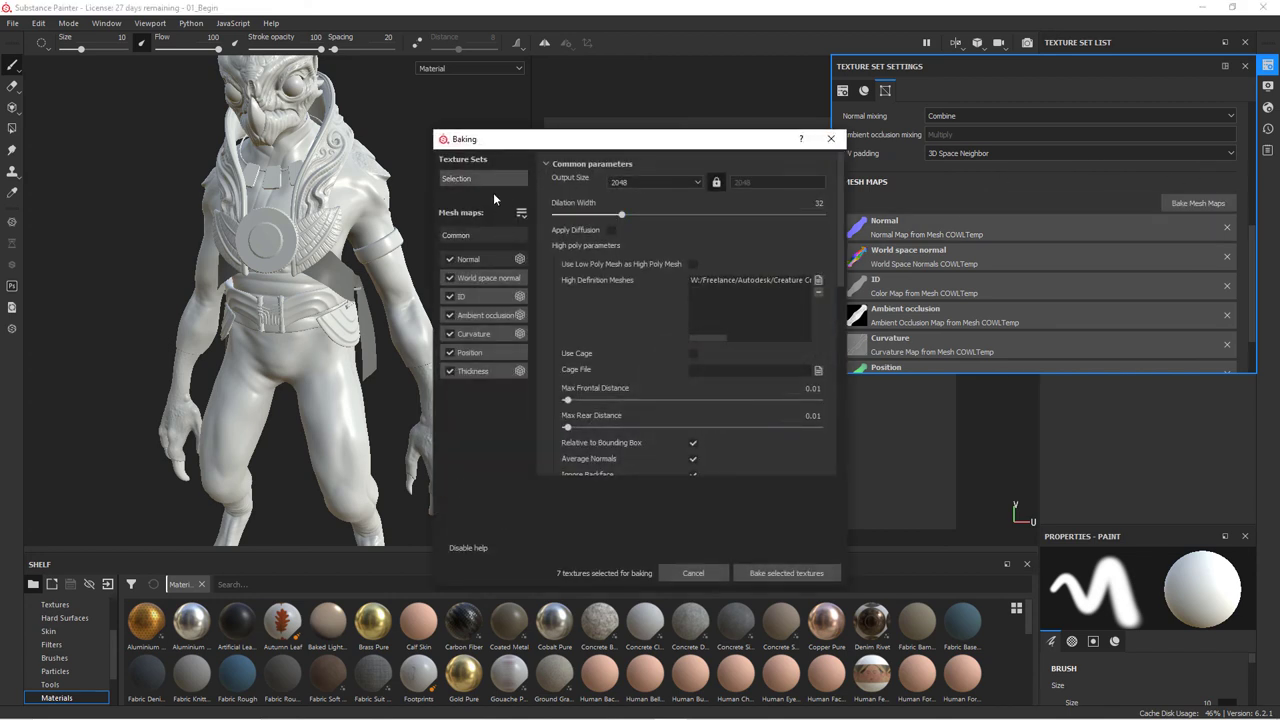
pyautogui.click(490, 178)
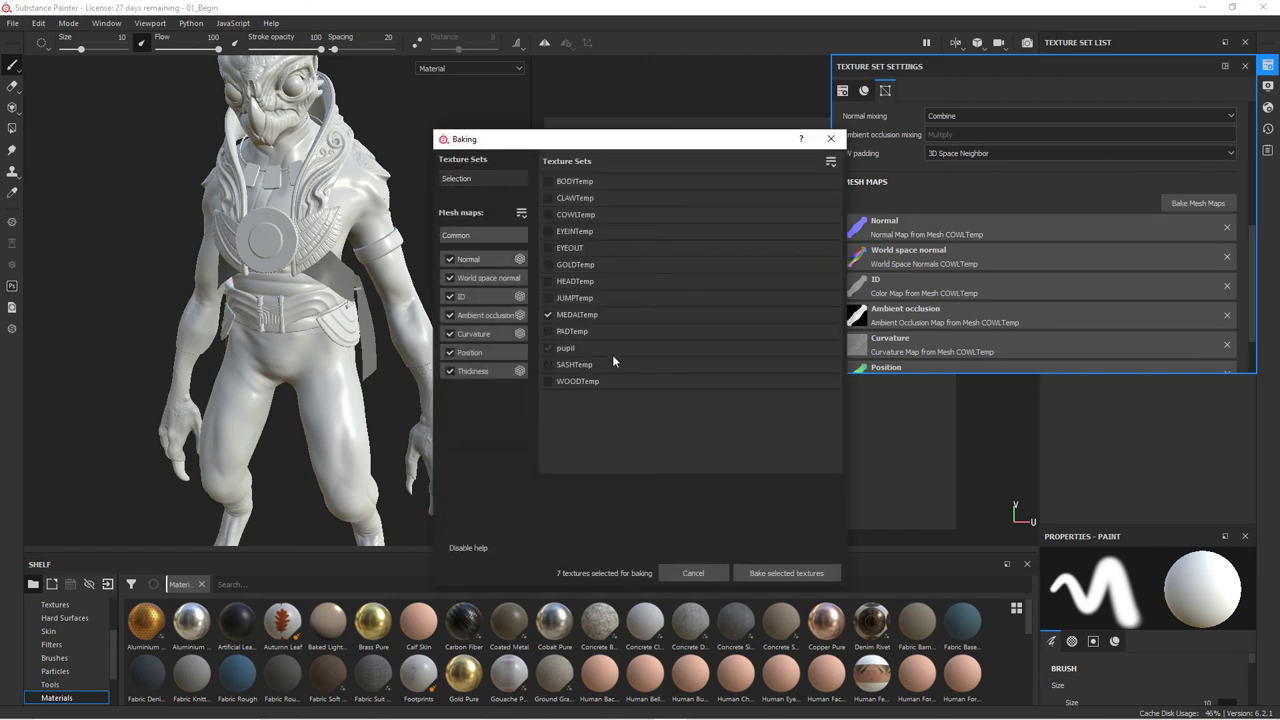
pyautogui.click(471, 237)
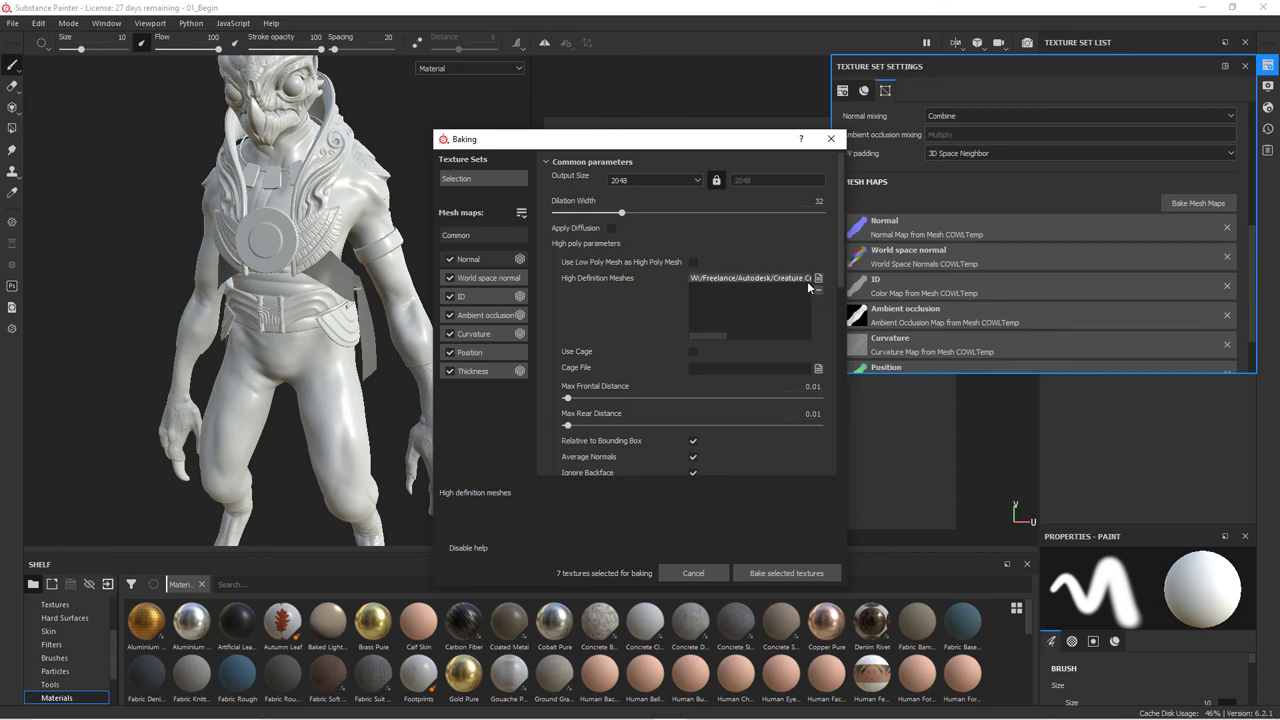
pyautogui.click(818, 279)
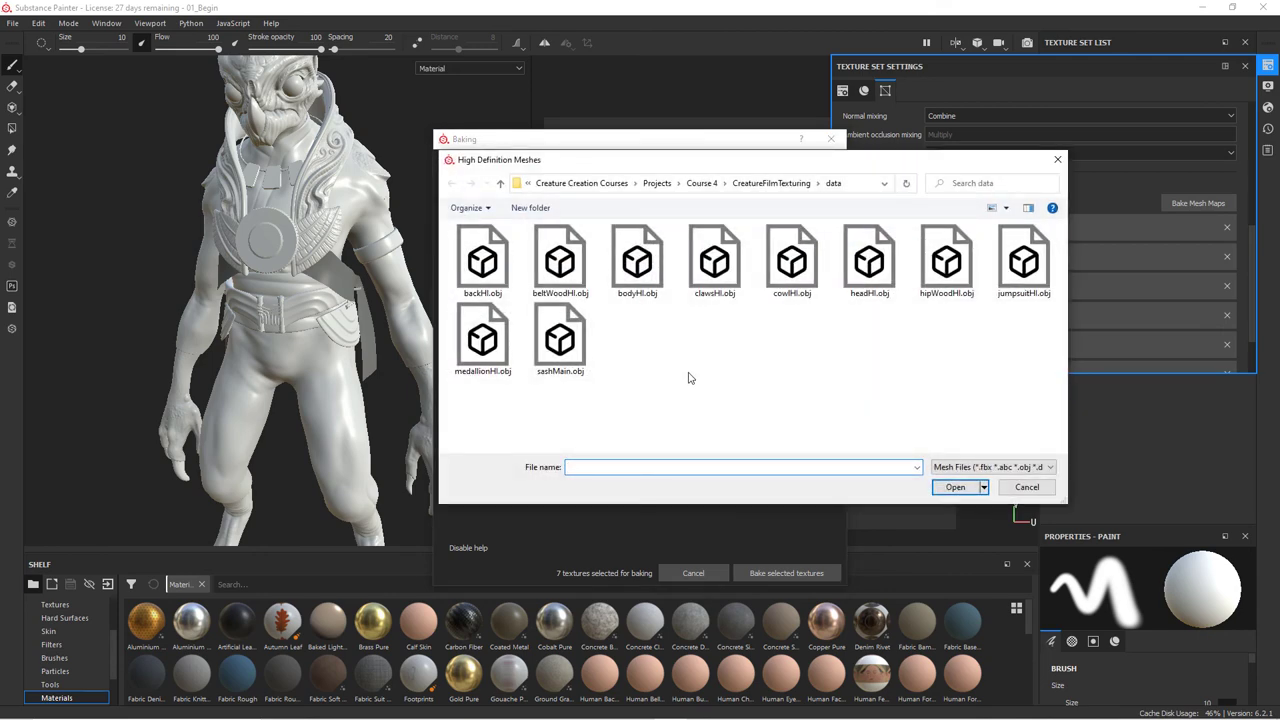
pyautogui.click(492, 350)
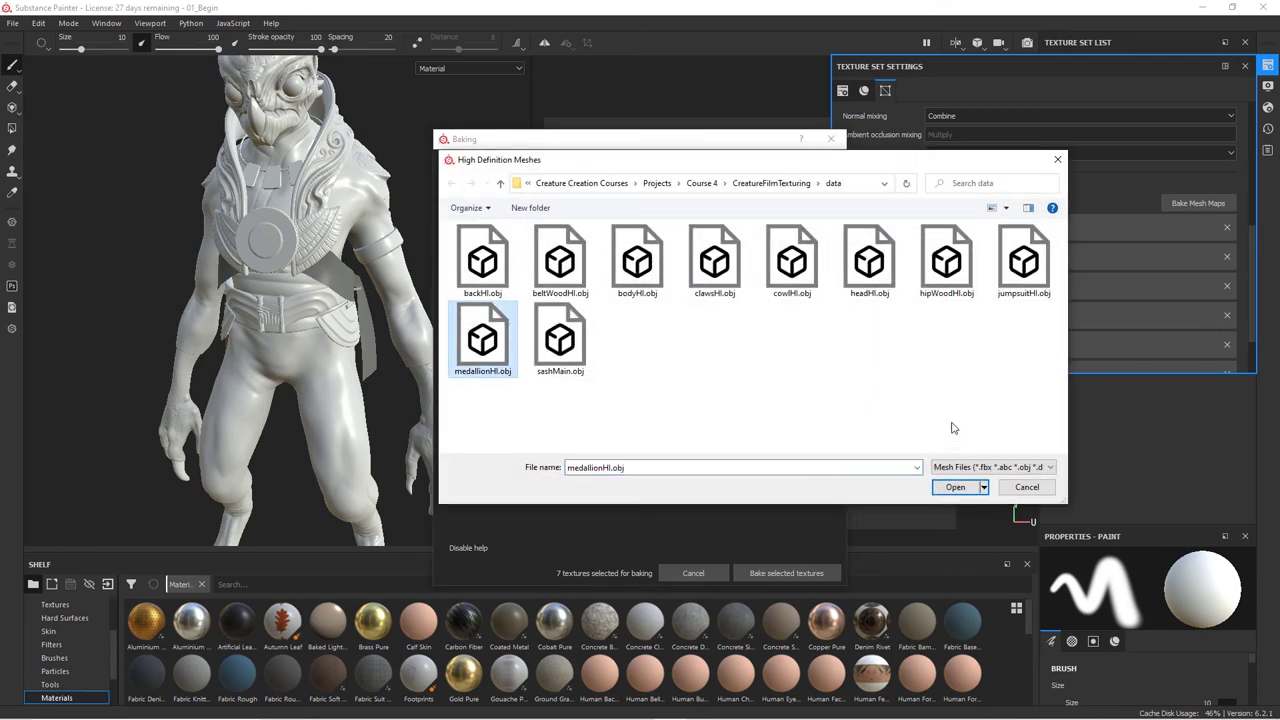
pyautogui.click(955, 487)
pyautogui.click(786, 574)
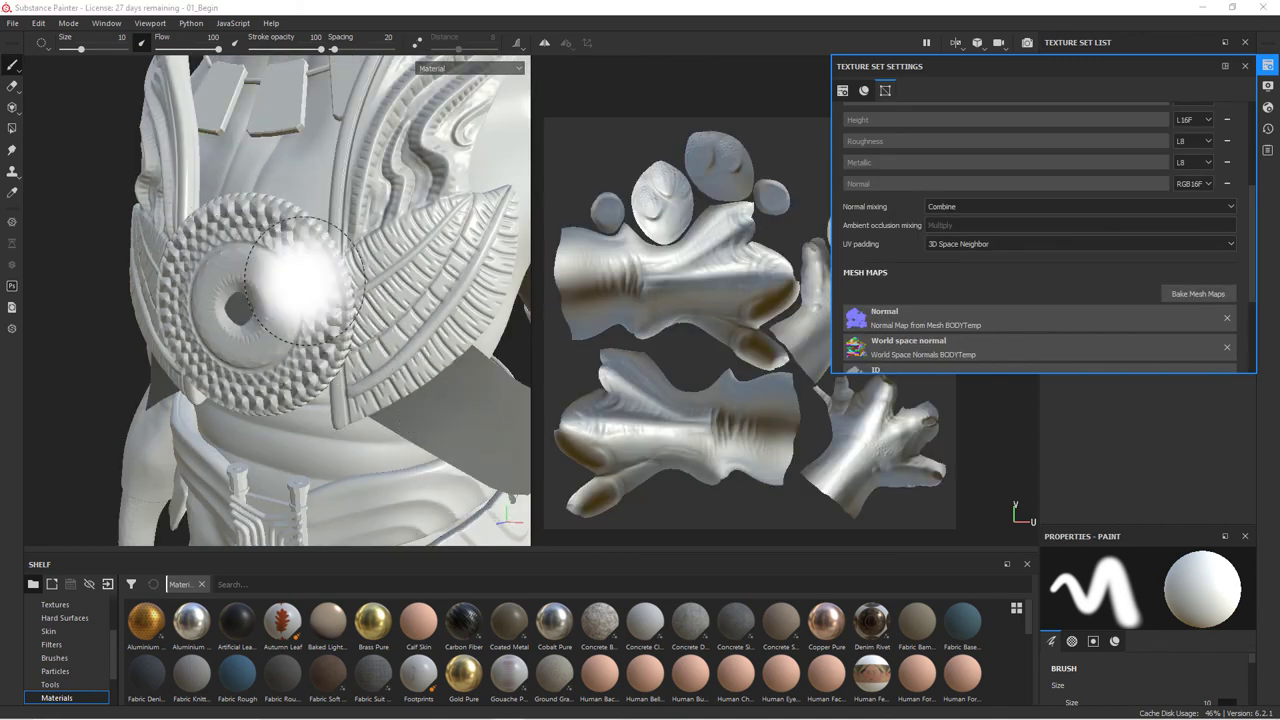
pyautogui.moveTo(329, 343)
pyautogui.keyDown('alt'); pyautogui.mouseDown()
pyautogui.moveTo(394, 349)
pyautogui.moveTo(363, 300)
pyautogui.moveTo(394, 329)
pyautogui.moveTo(386, 263)
pyautogui.mouseUp(); pyautogui.keyUp('alt')
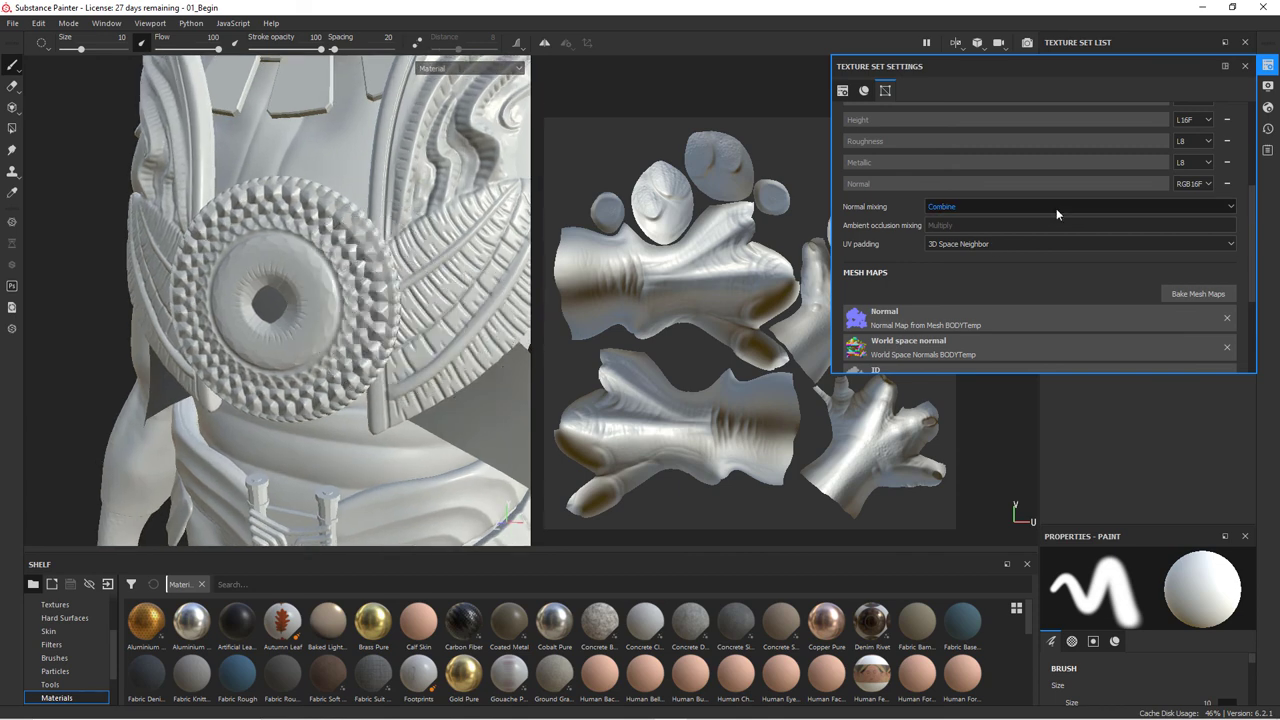
# - Set both the max frontal distance and the max rear distance of the MEDALTemp bake to 0.05
pyautogui.click(1198, 293)
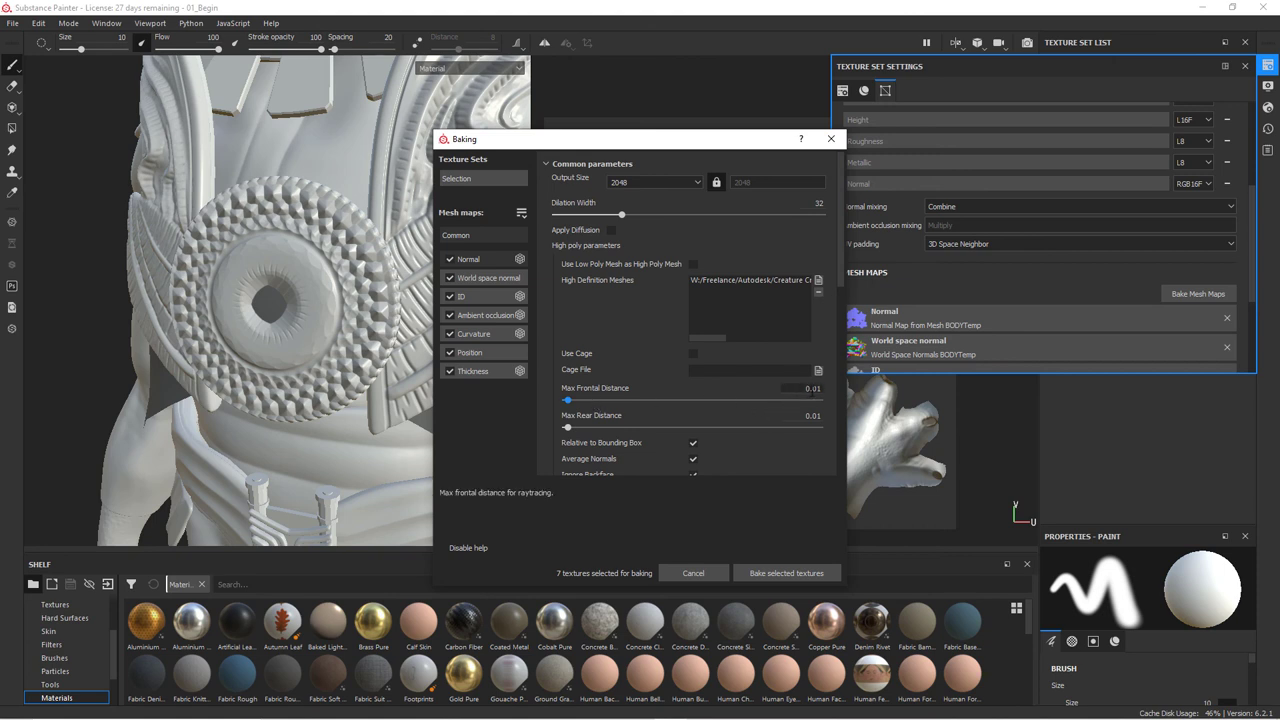
pyautogui.click(820, 388)
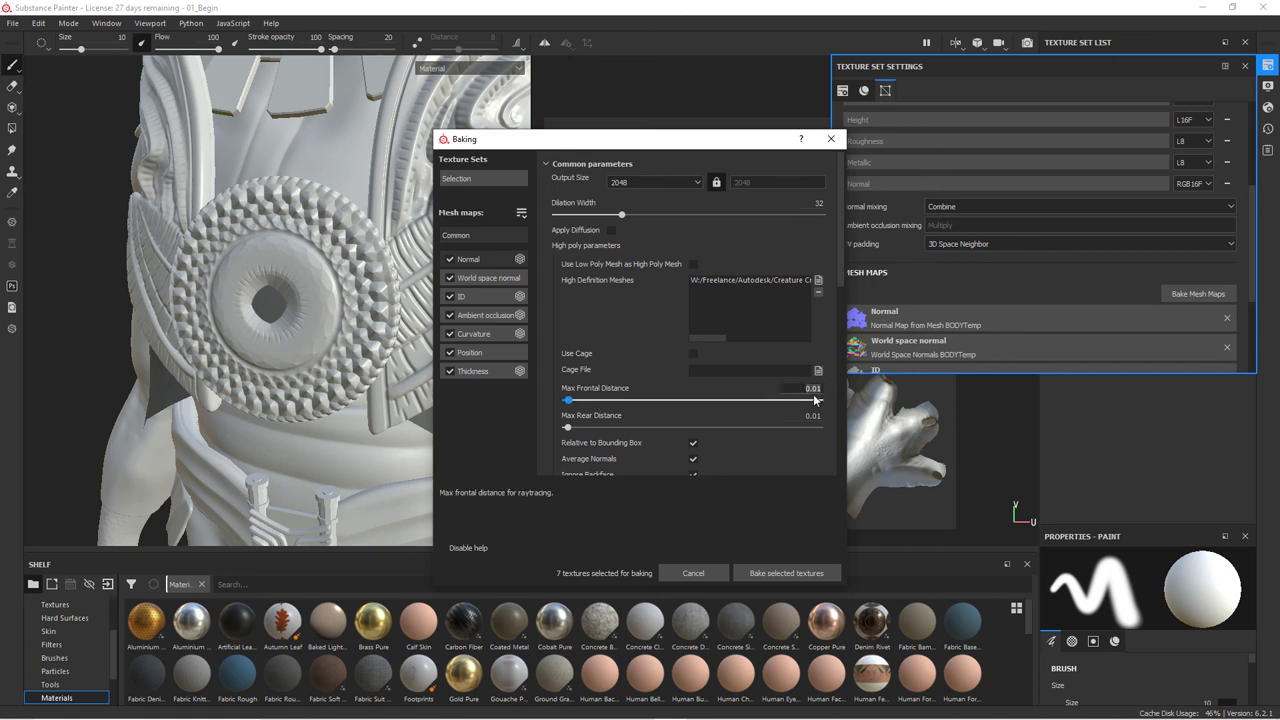
pyautogui.write('.05')
pyautogui.press('Return')
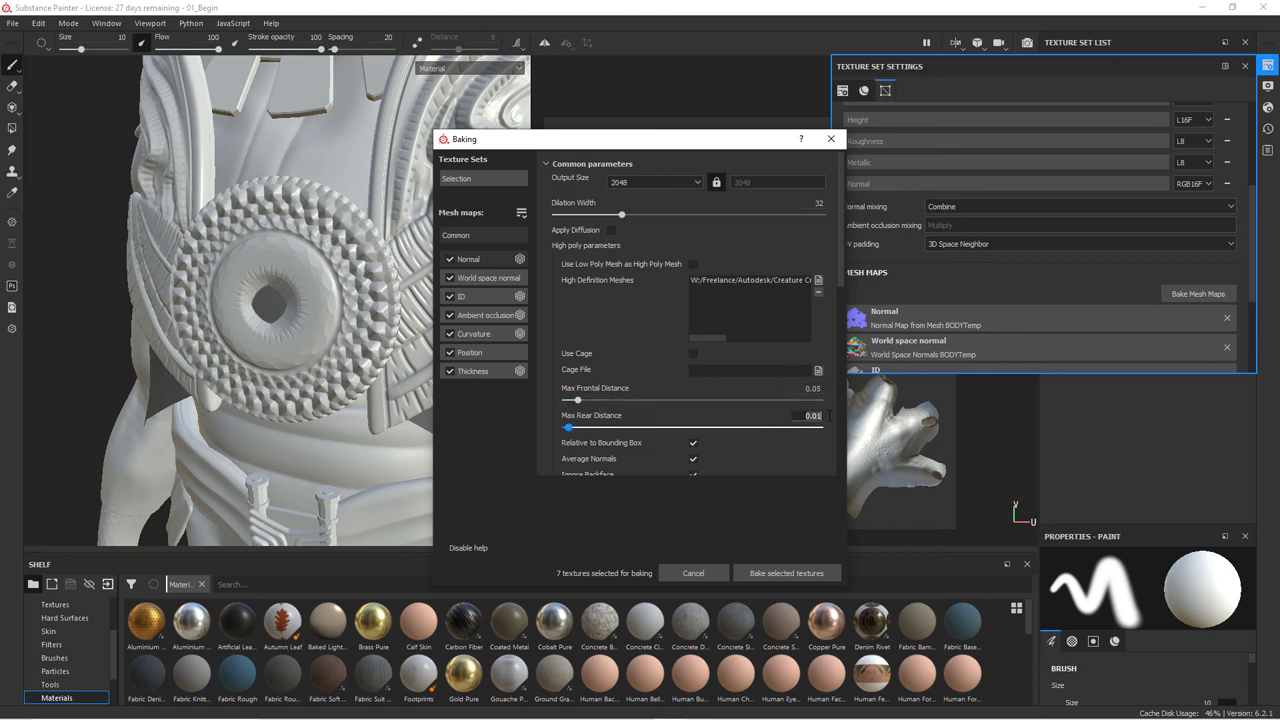
pyautogui.click(829, 421)
pyautogui.write('.05')
pyautogui.press('Return')
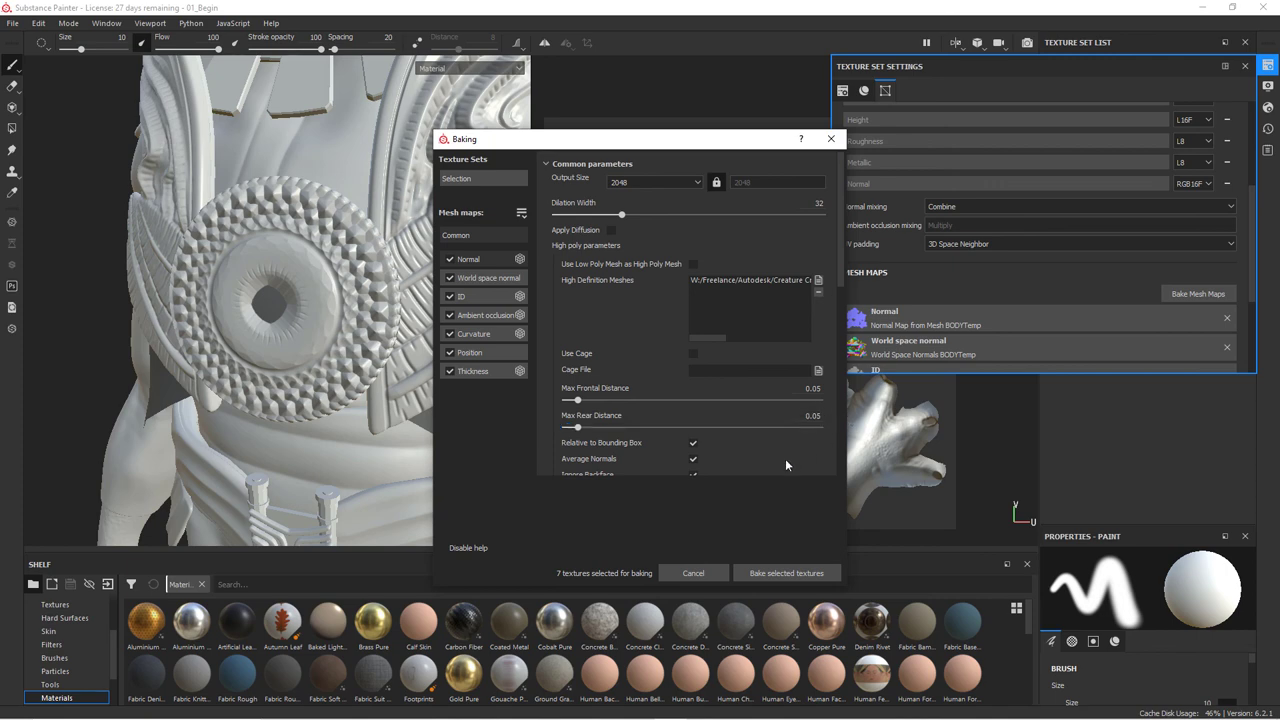
# - Rebake the MEDALTemp mesh maps and check the medallion on the model
pyautogui.click(786, 573)
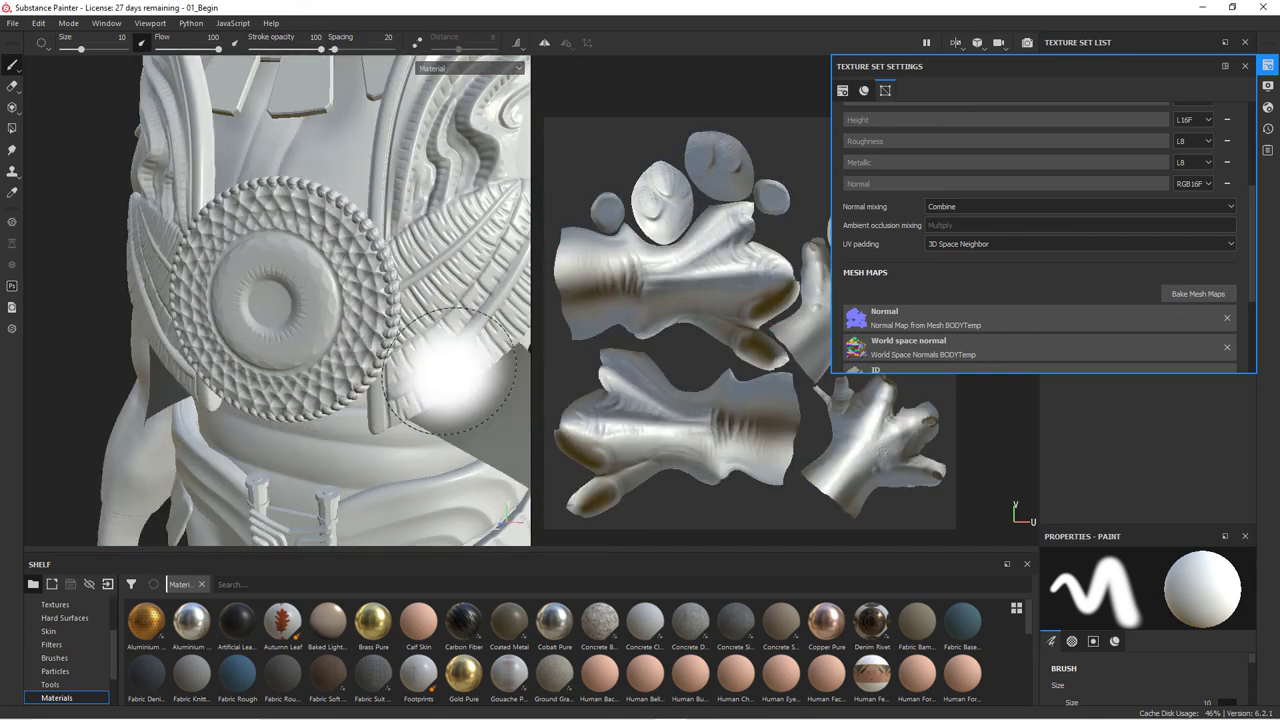
pyautogui.keyDown('alt'); pyautogui.moveTo(429, 414); pyautogui.dragTo(240, 375); pyautogui.keyUp('alt')
pyautogui.scroll(-3, 337, 386)
pyautogui.moveTo(337, 386)
pyautogui.keyDown('alt'); pyautogui.mouseDown()
pyautogui.moveTo(303, 380)
pyautogui.moveTo(345, 374)
pyautogui.mouseUp(); pyautogui.keyUp('alt')
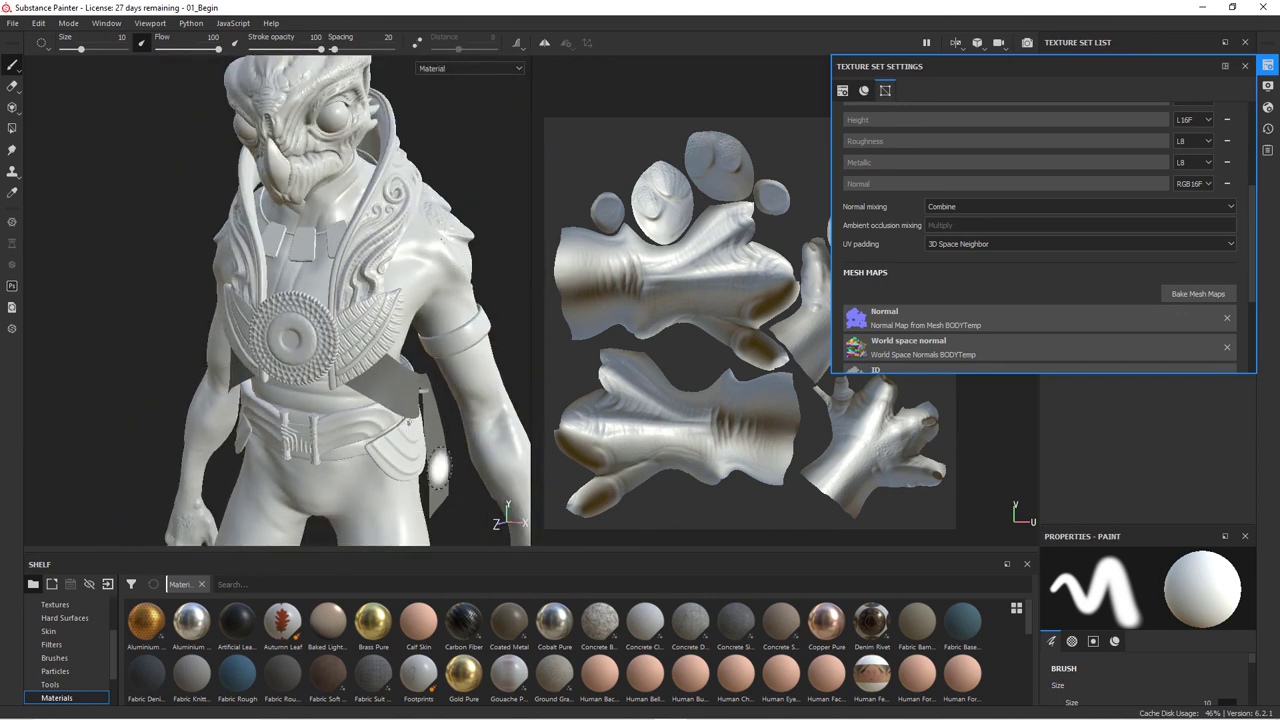
# - Set up a new mesh map bake with CLAWTemp as the only included texture set, excluding MEDALTemp
pyautogui.click(1198, 293)
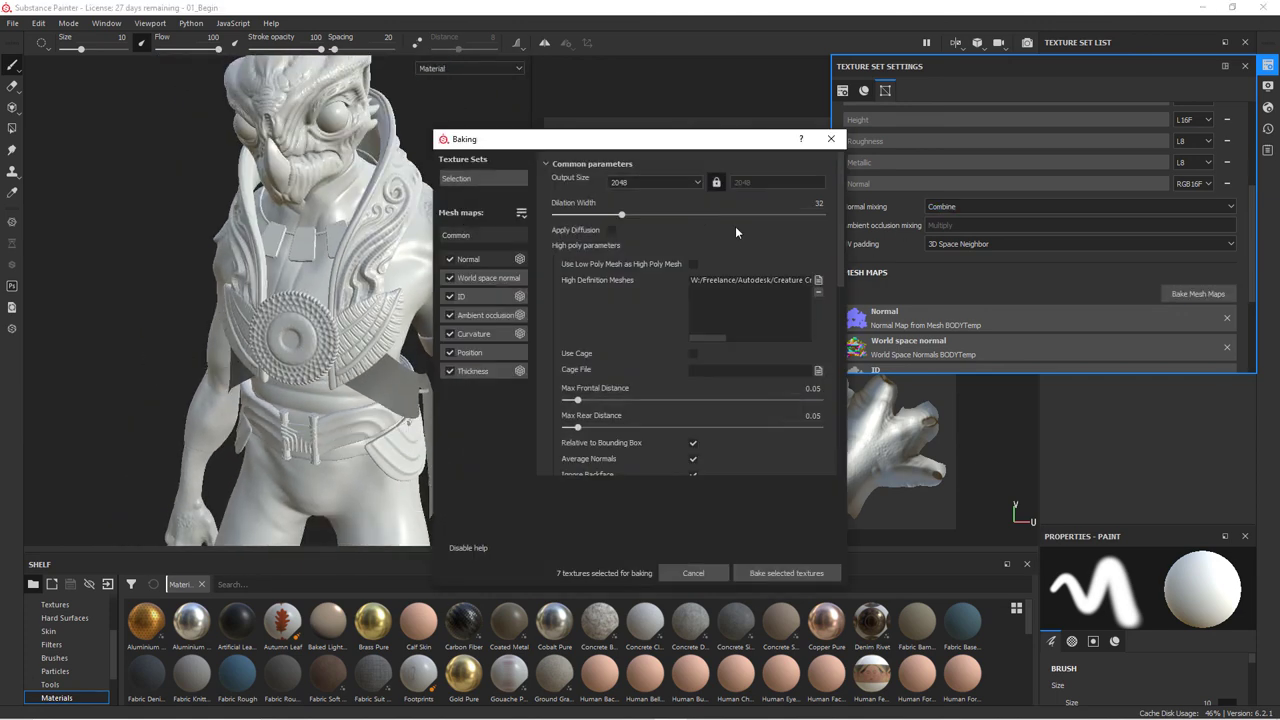
pyautogui.click(518, 180)
pyautogui.click(548, 316)
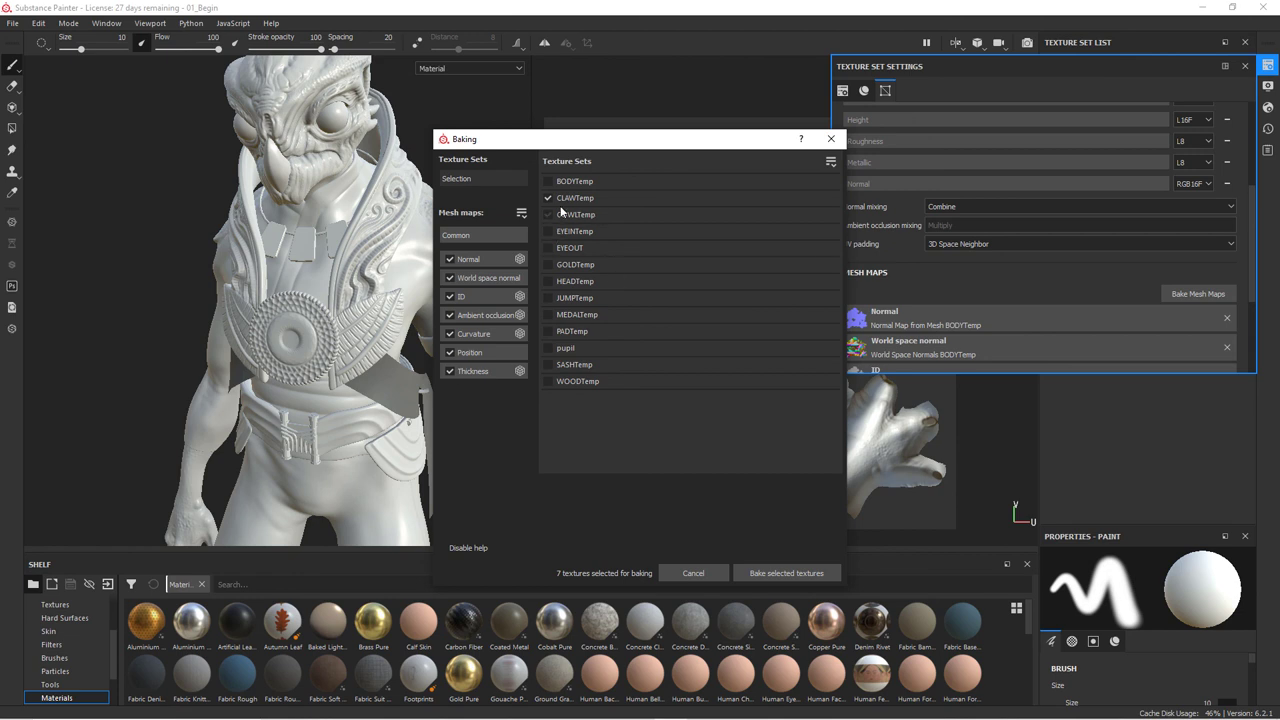
# - Load the claws' high definition mesh, bake the CLAWTemp mesh maps and check the creature from several angles
pyautogui.click(501, 235)
pyautogui.click(818, 280)
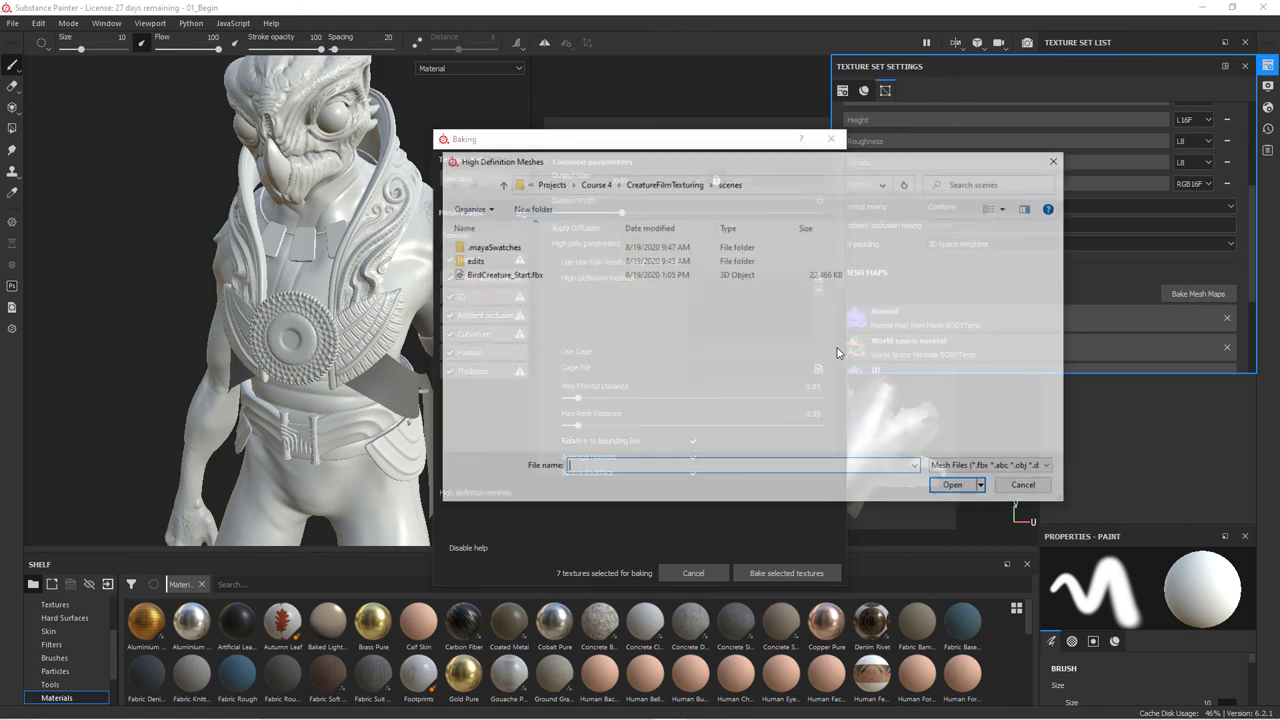
pyautogui.click(955, 487)
pyautogui.click(786, 573)
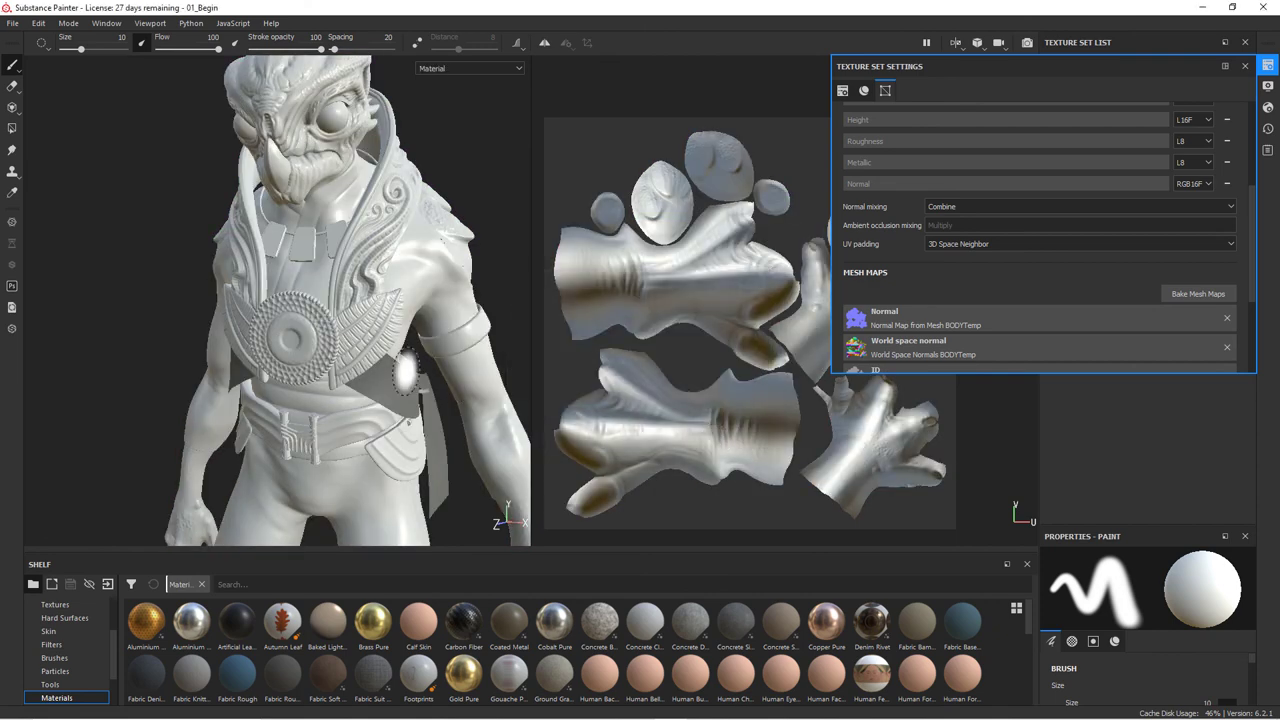
pyautogui.keyDown('alt'); pyautogui.moveTo(405, 372); pyautogui.dragTo(470, 375); pyautogui.keyUp('alt')
pyautogui.scroll(-3, 394, 346)
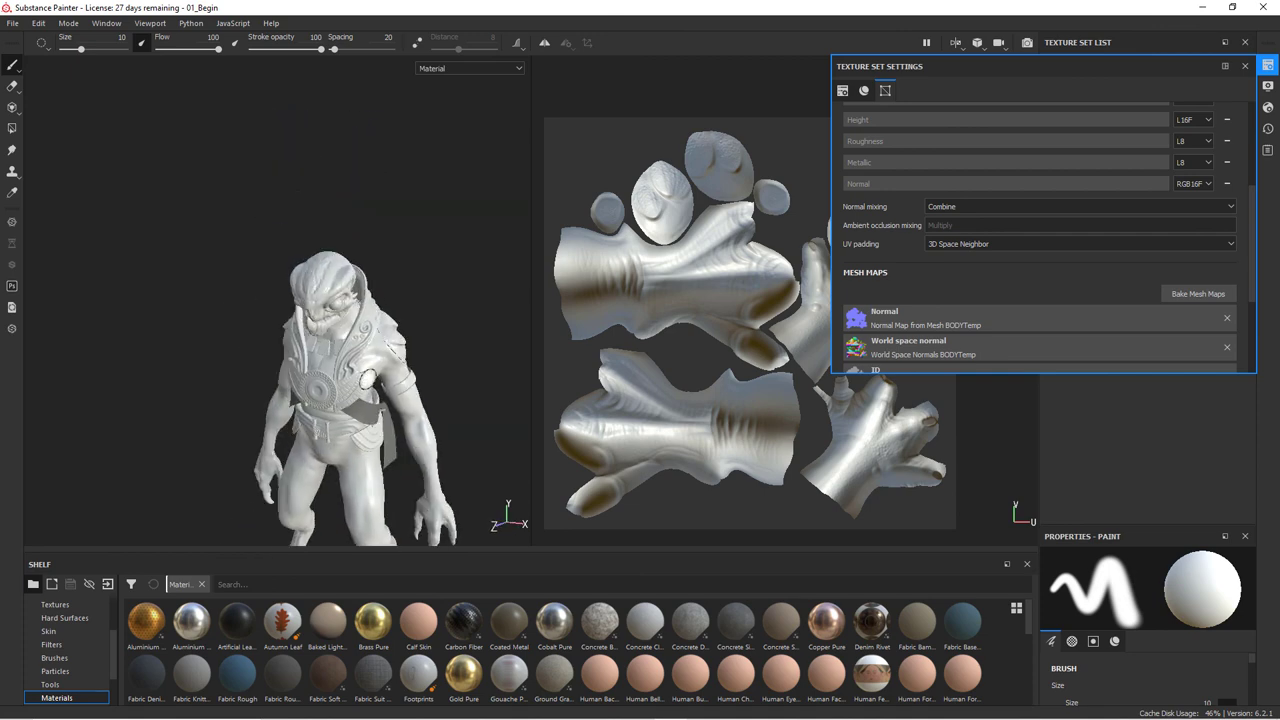
pyautogui.scroll(5, 368, 376)
pyautogui.keyDown('alt'); pyautogui.moveTo(368, 376); pyautogui.dragTo(343, 279); pyautogui.keyUp('alt')
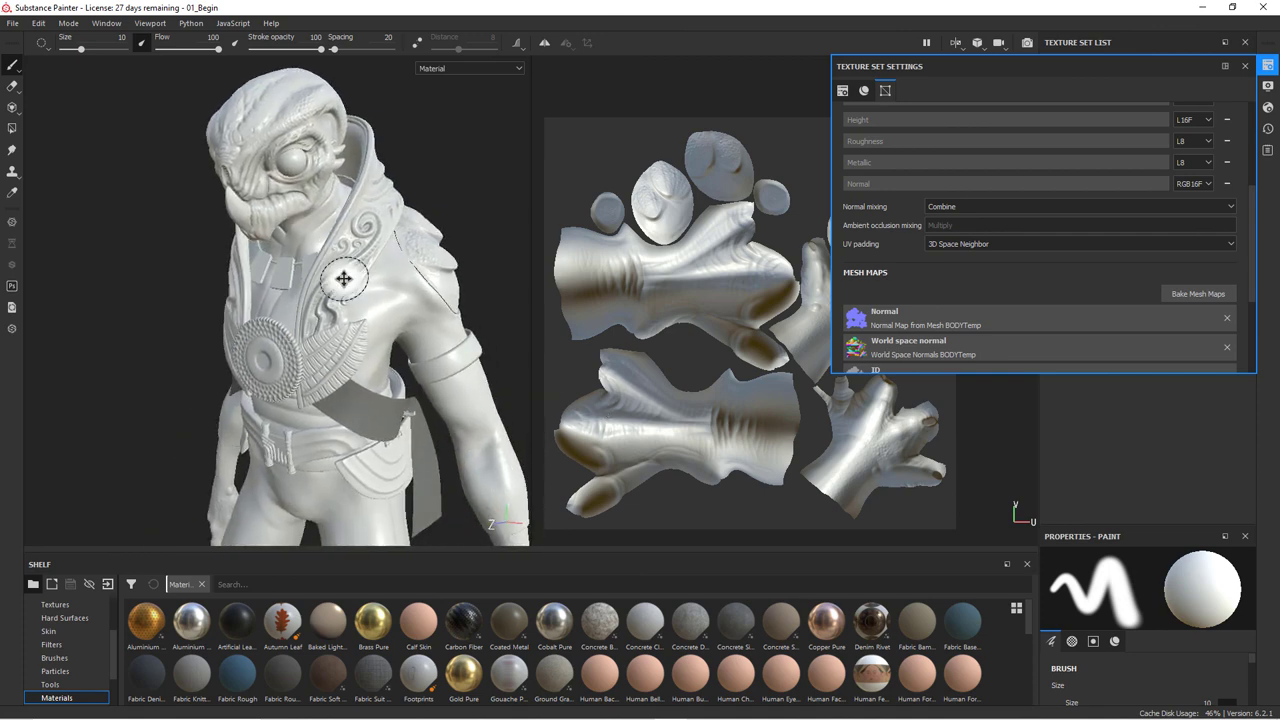
pyautogui.scroll(-5, 343, 279)
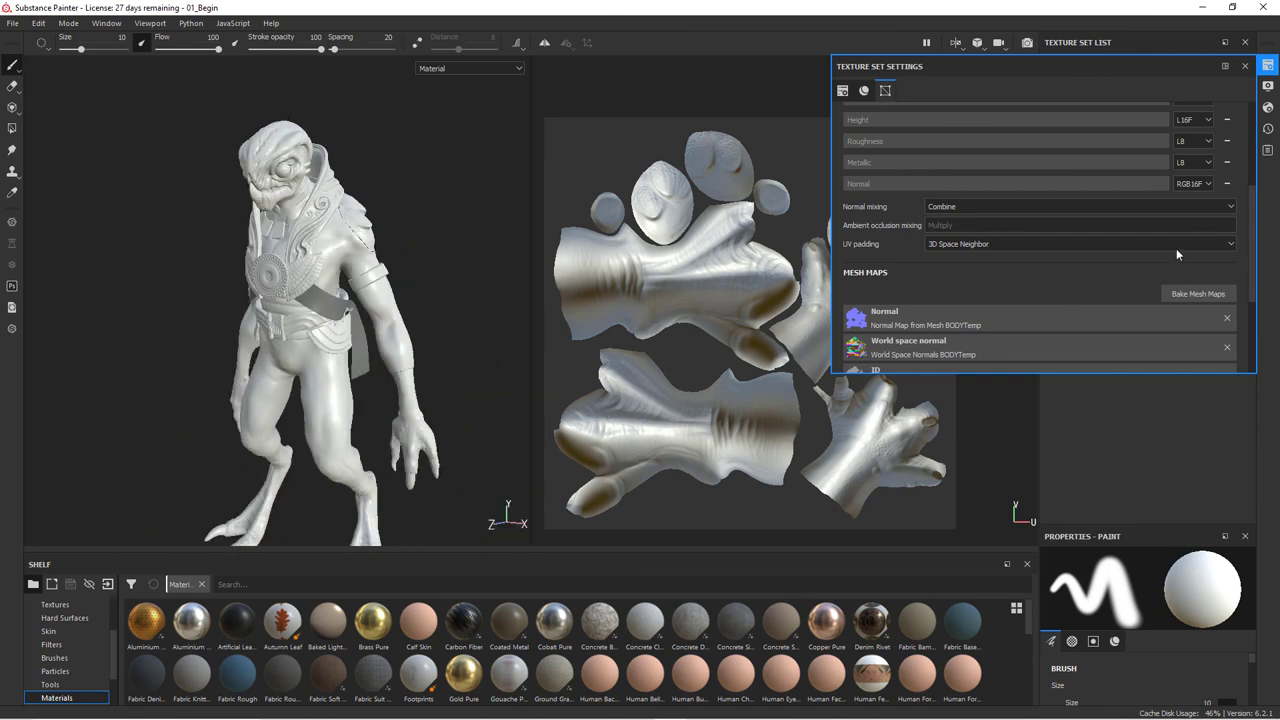
# - Review the GOLDTemp, EYEOUT, EYEINTemp, COWLTemp, CLAWTemp and HEADTemp texture sets in the UV view and the whole creature in 3D
pyautogui.click(1267, 85)
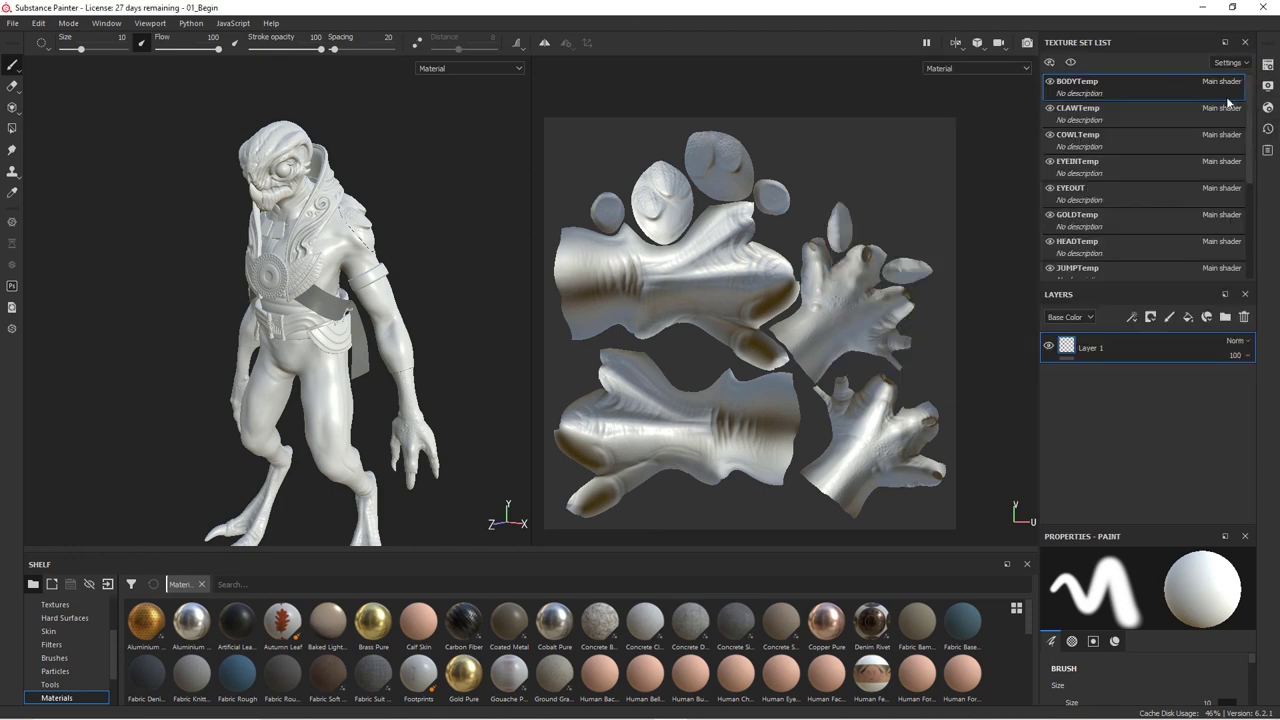
pyautogui.click(1110, 218)
pyautogui.click(1117, 193)
pyautogui.click(1119, 170)
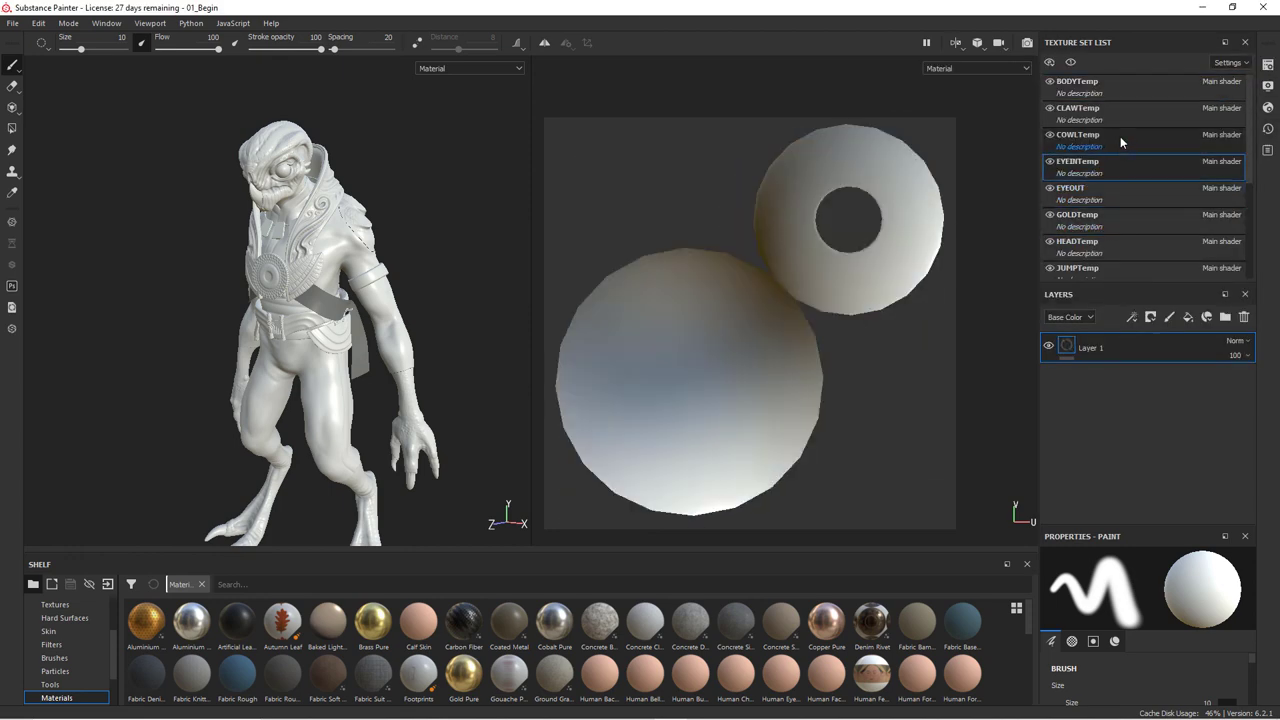
pyautogui.click(1120, 137)
pyautogui.click(1126, 108)
pyautogui.click(1135, 241)
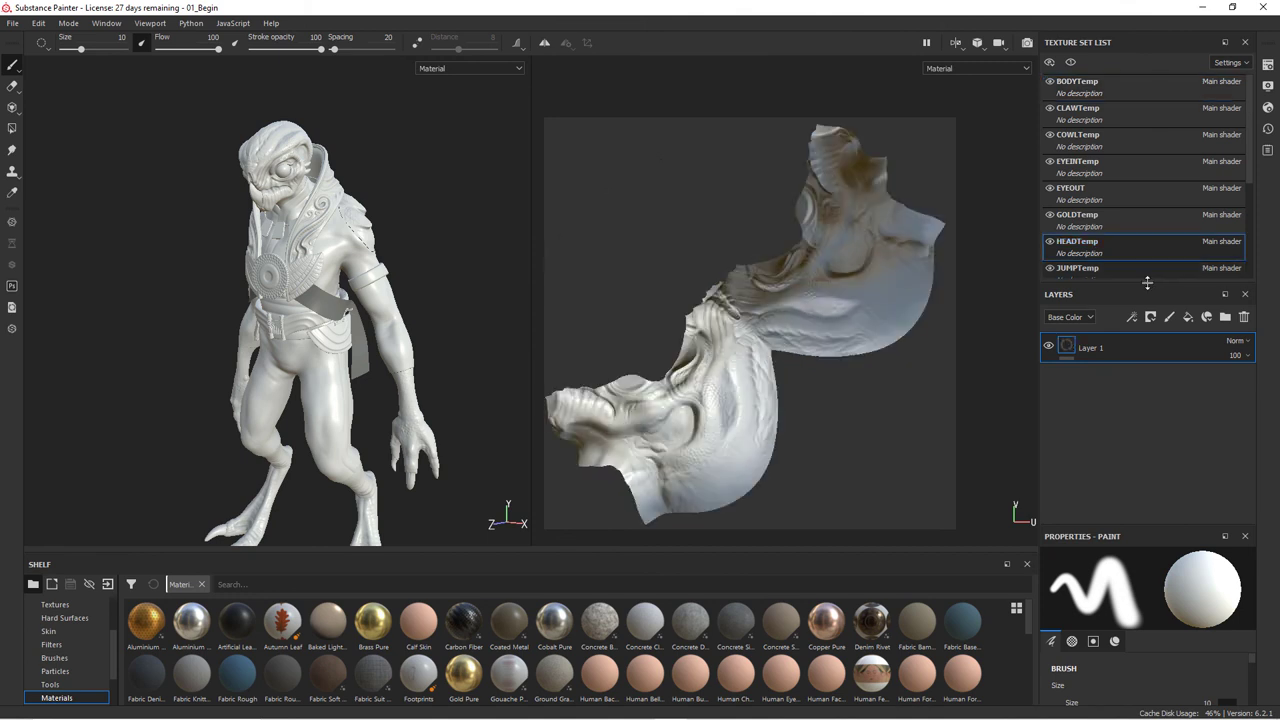
pyautogui.keyDown('alt'); pyautogui.moveTo(376, 397); pyautogui.dragTo(365, 338); pyautogui.keyUp('alt')
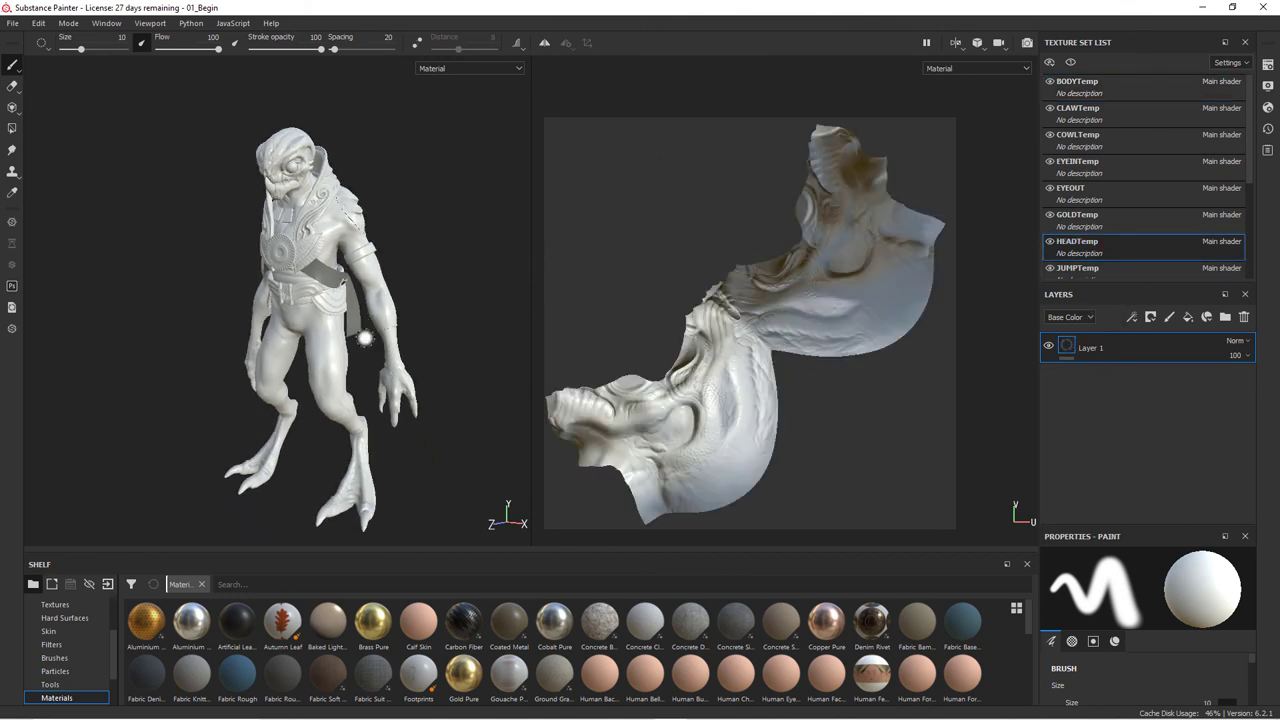